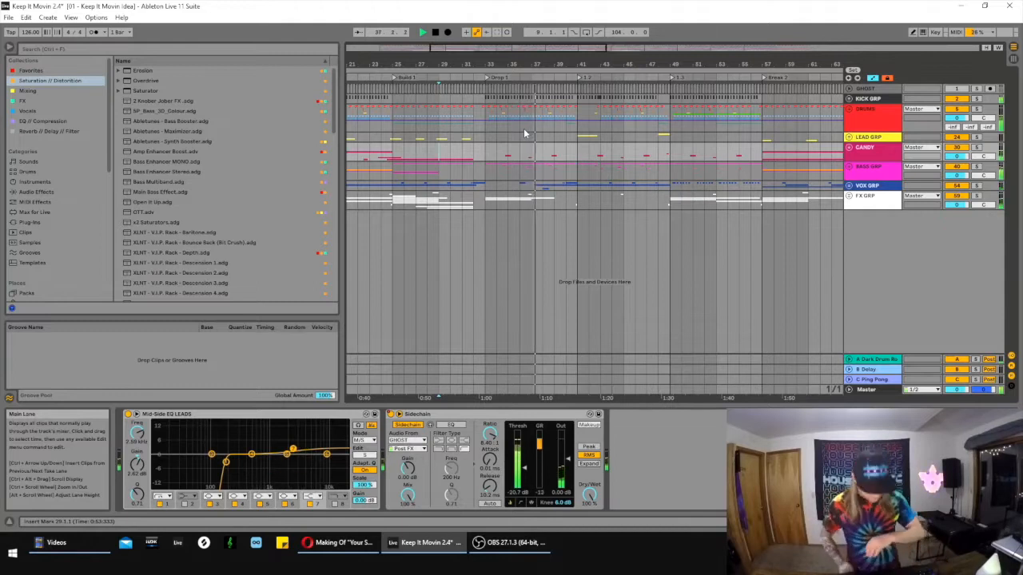
- Stop playback, solo the DRUMS group and play it briefly from the start of Build 1
click(435, 33)
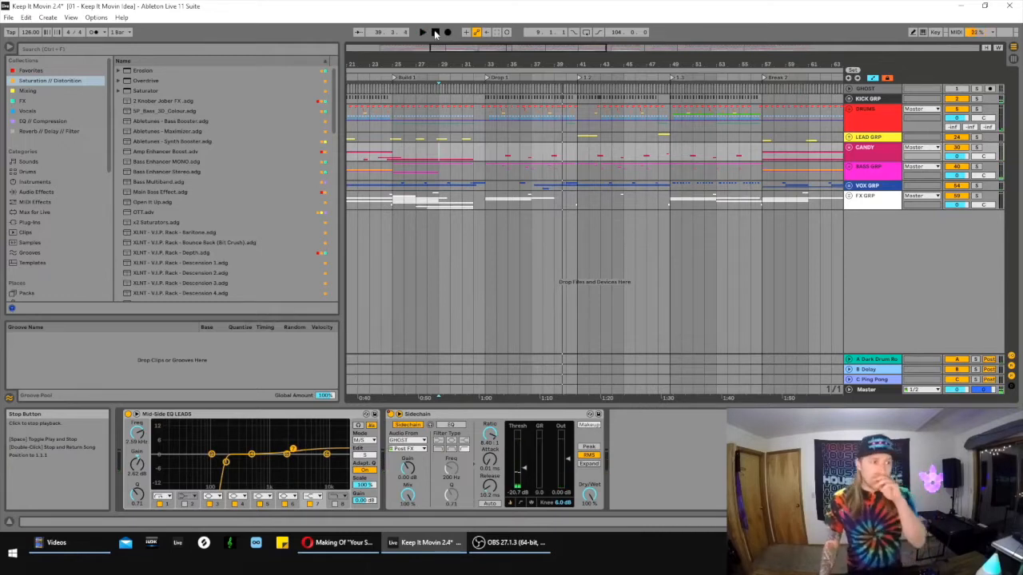
drag(459, 64, 509, 112)
drag(409, 118, 501, 139)
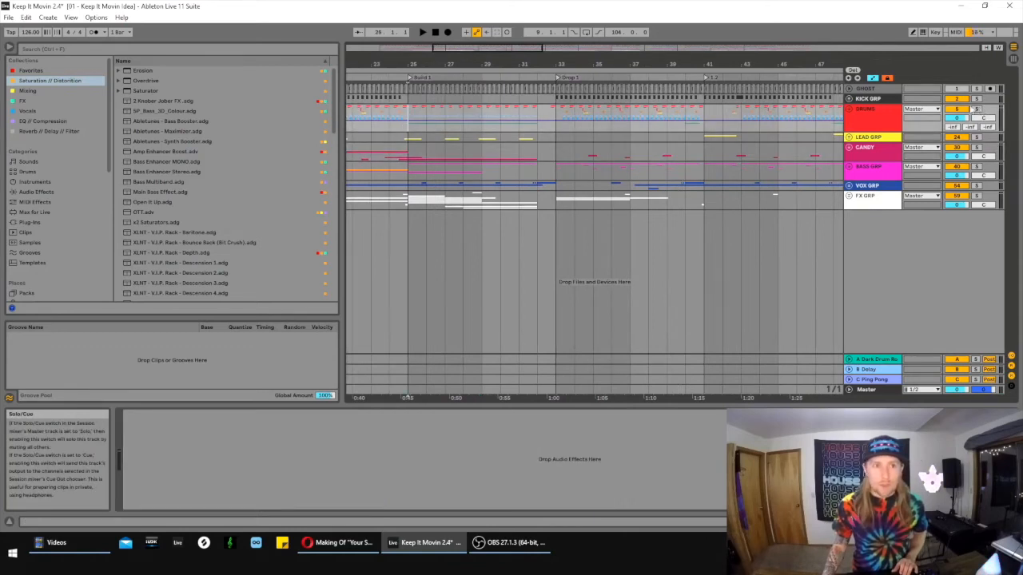
drag(532, 58, 649, 33)
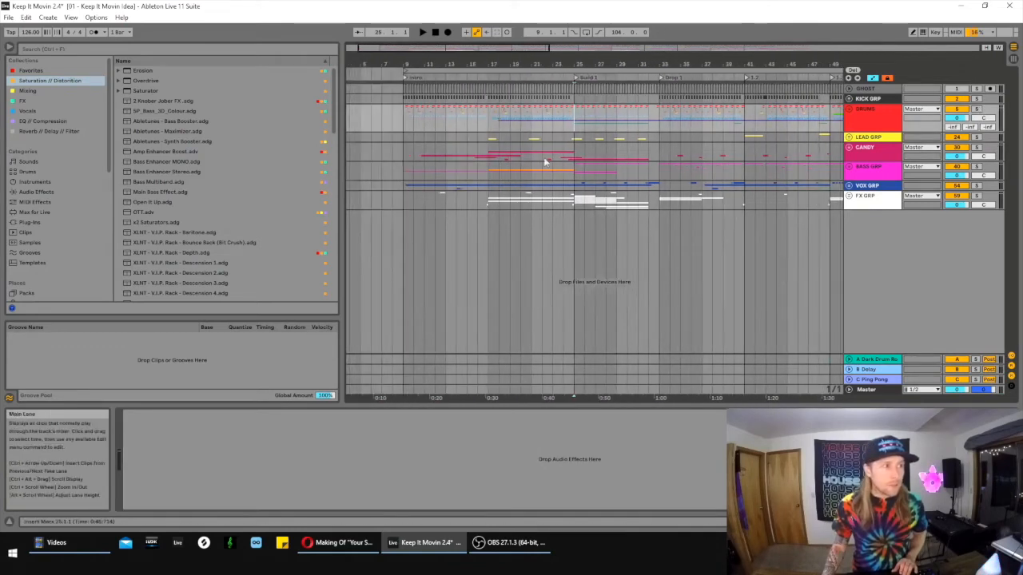
key(space)
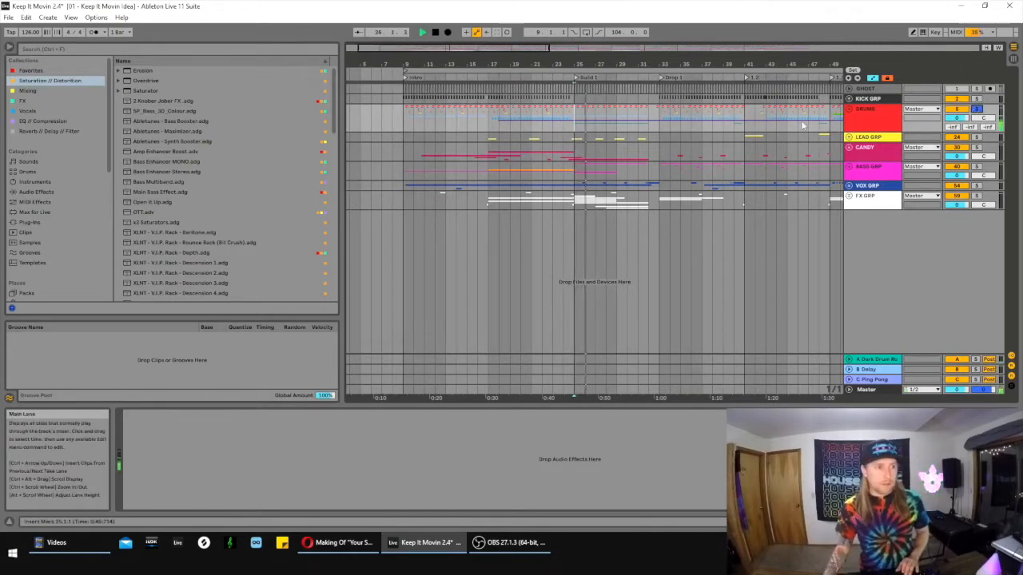
key(space)
- Unfold the DRUMS group around Build 1 and show the DRUM GRP track's device chain
drag(593, 63, 481, 123)
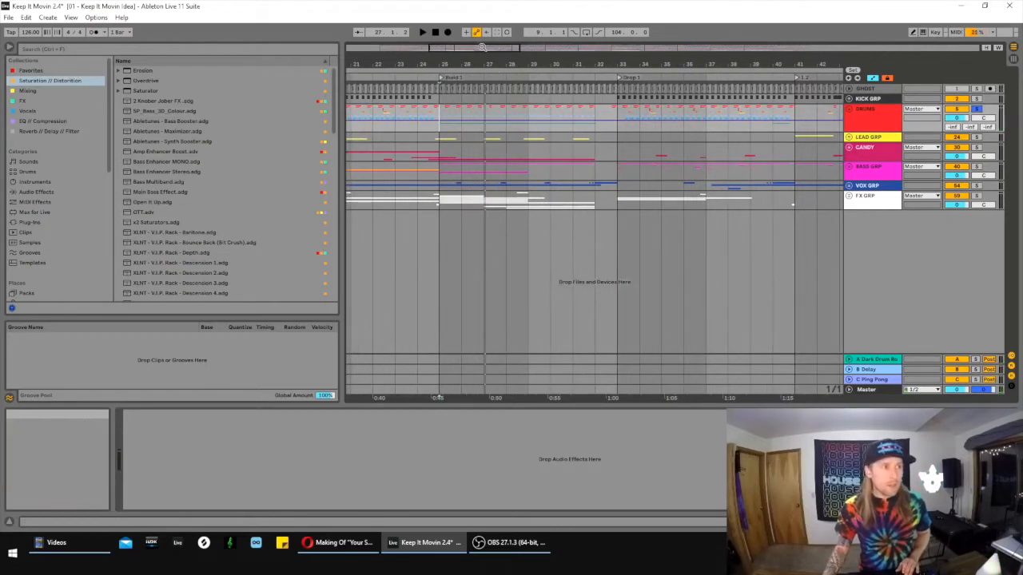
drag(496, 67, 464, 78)
click(400, 116)
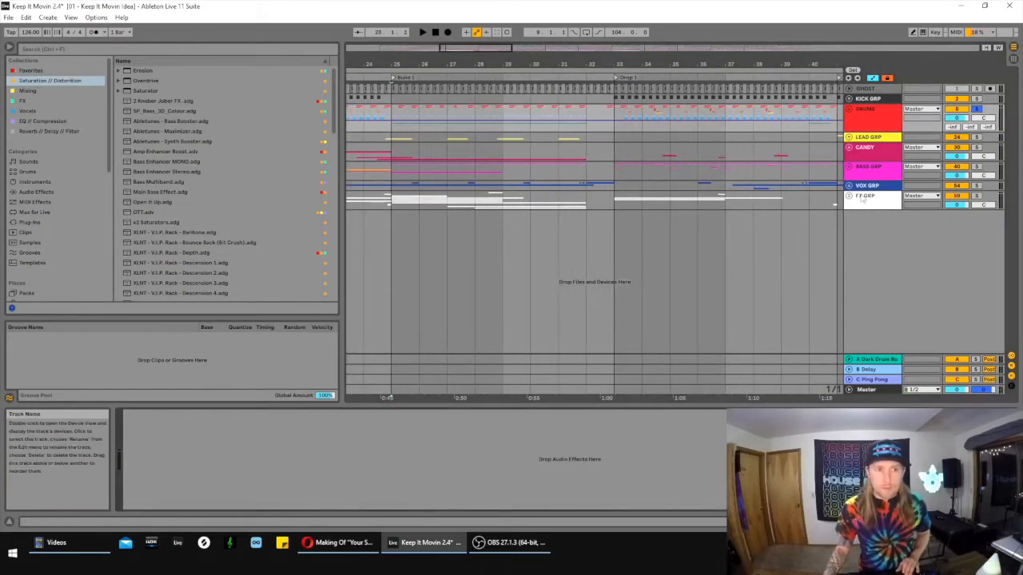
click(849, 110)
click(878, 175)
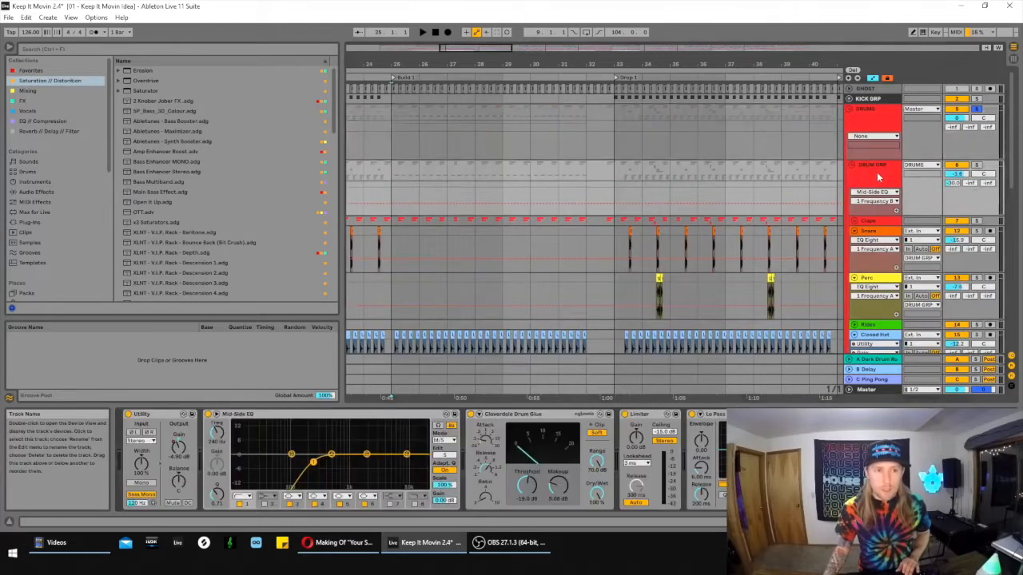
- Inspect the DRUM GRP's Lo Pass and Hi Pass frequency automation across Build 1, ending on the Lo Pass frequency
scroll(907, 398, down, 1)
scroll(693, 454, right, 3)
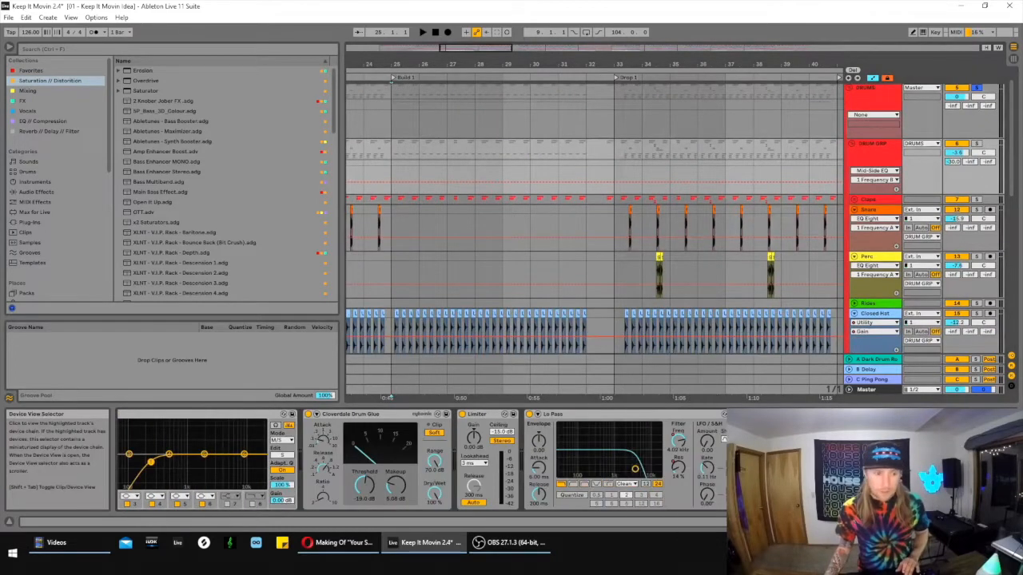
click(679, 441)
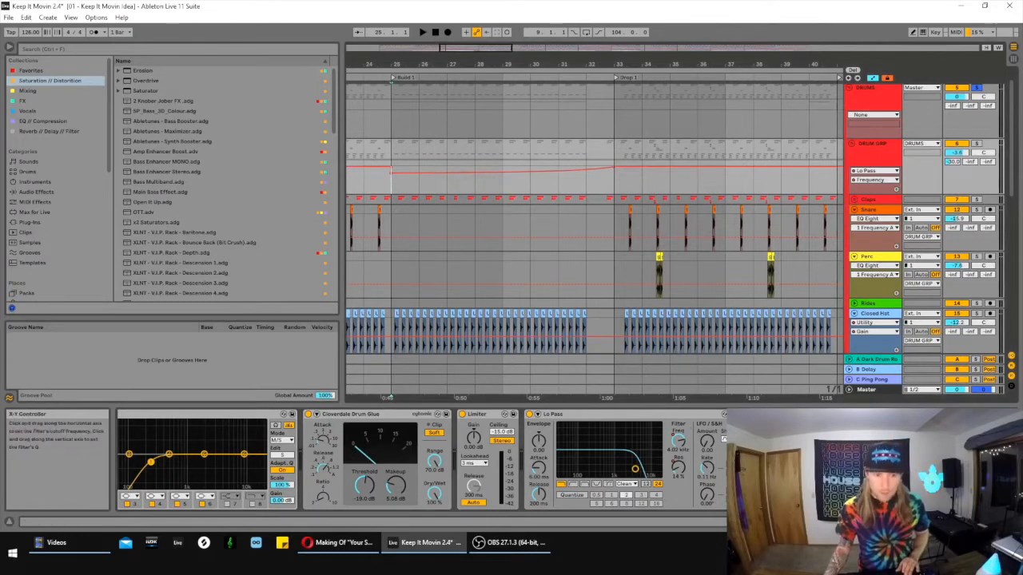
click(898, 442)
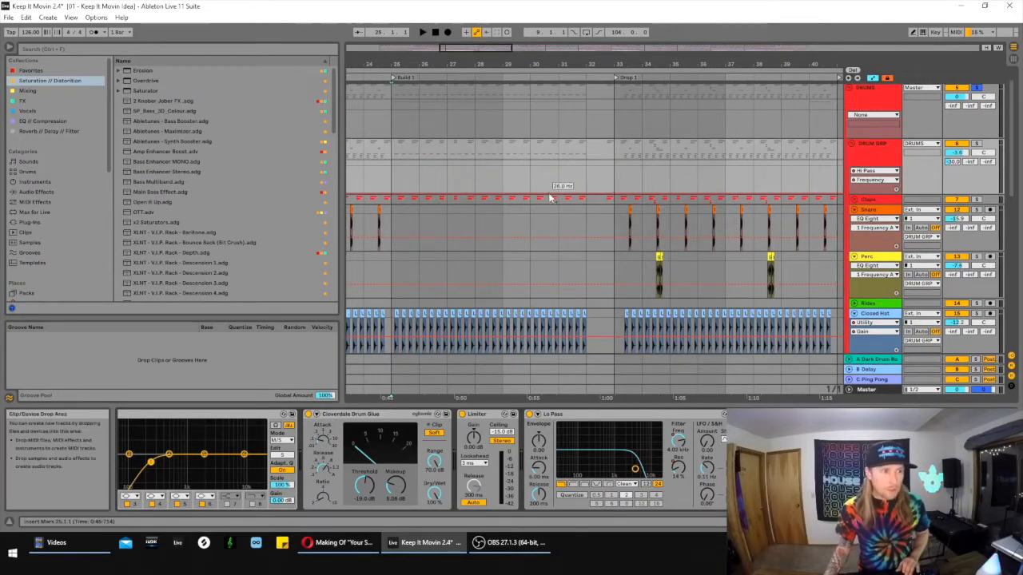
key(ctrl+z)
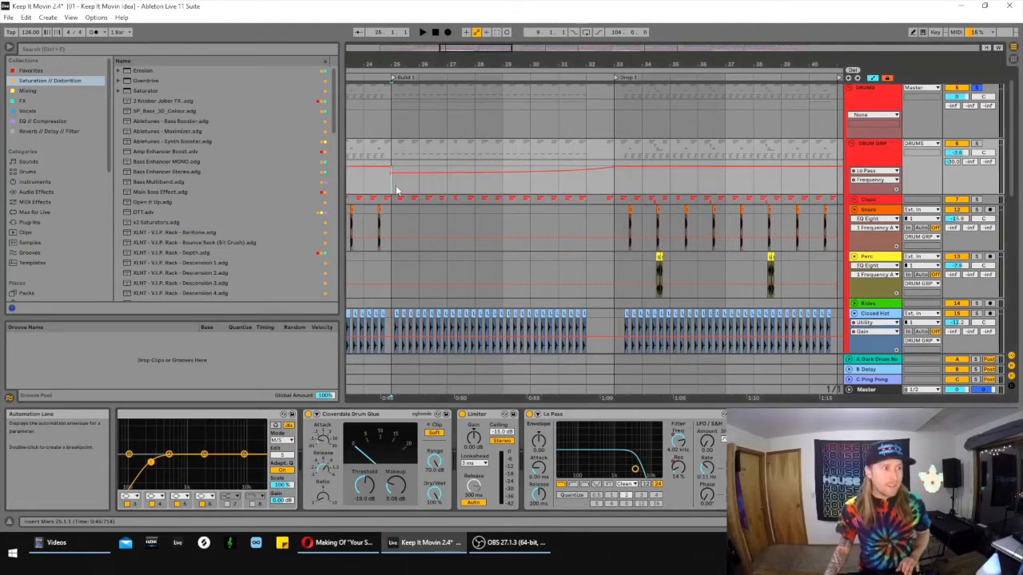
- Play the soloed drums from Build 1 and select the snare build clip on the Build track
key(space)
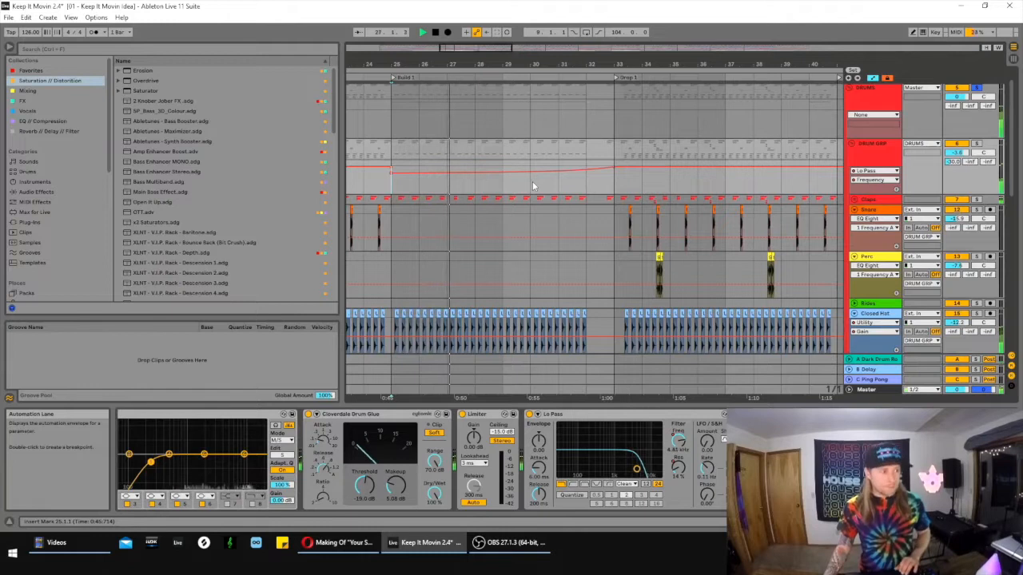
scroll(577, 178, down, 3)
scroll(579, 191, down, 7)
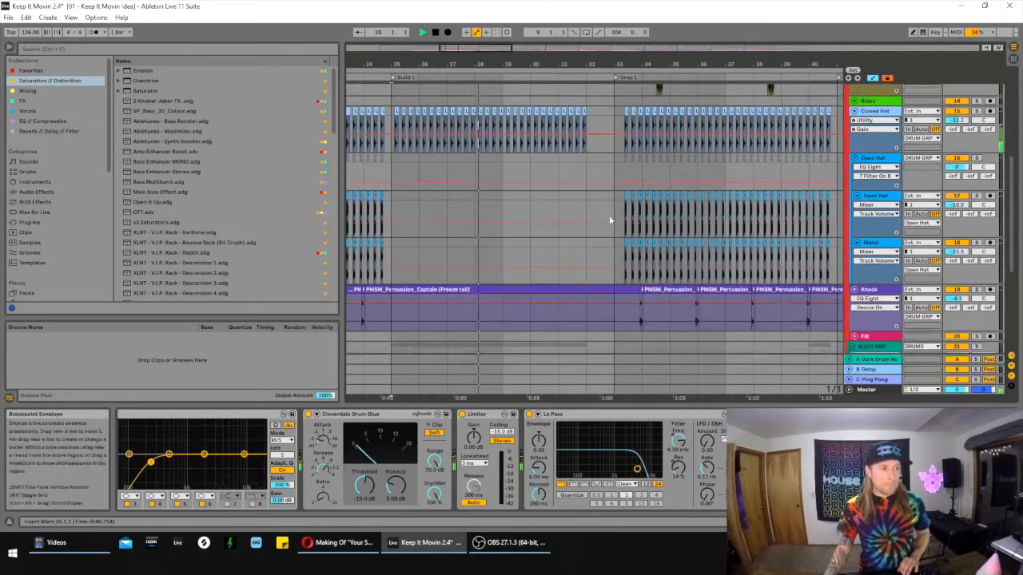
click(473, 268)
scroll(635, 243, up, 2)
scroll(632, 231, down, 4)
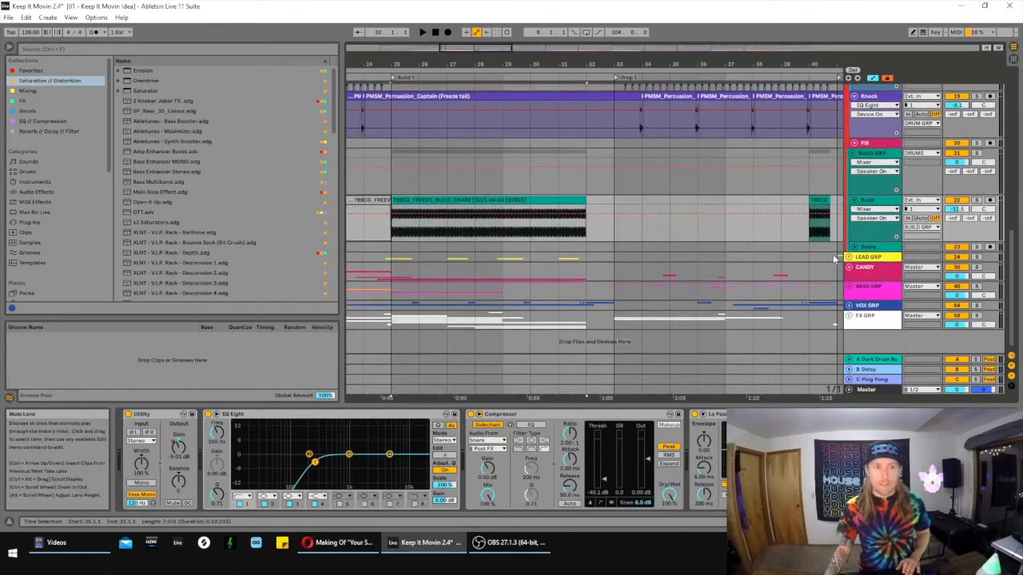
- Unfold the LEAD GRP, select the short ARP clip just before Build 1 and play the ARP track soloed
click(849, 257)
scroll(831, 242, down, 5)
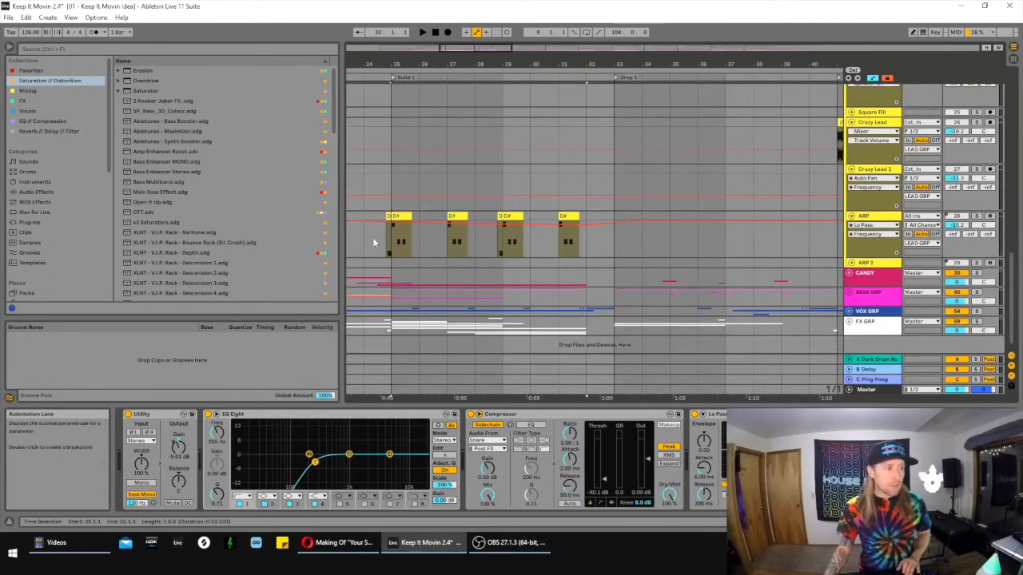
click(388, 216)
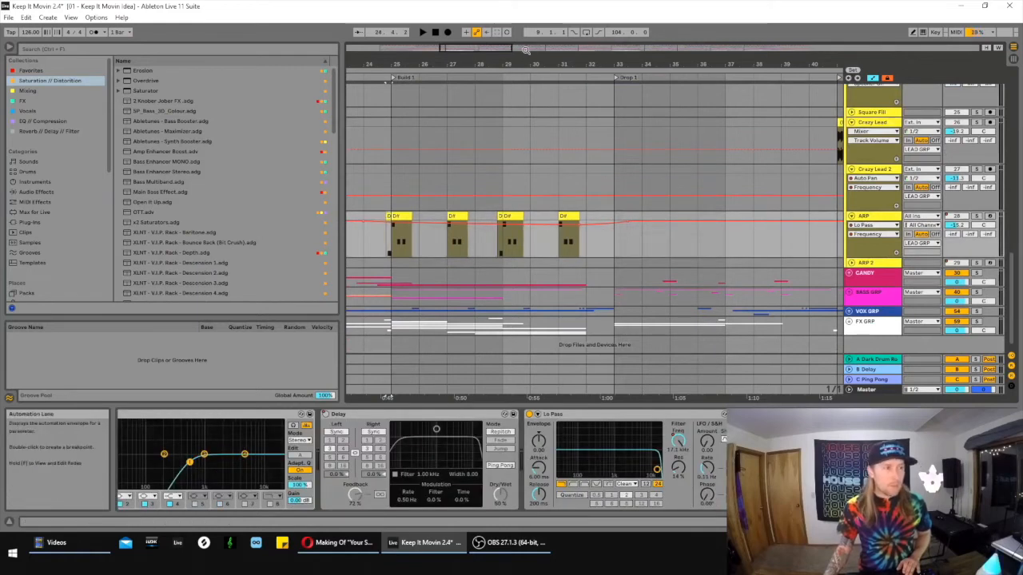
drag(501, 48, 492, 49)
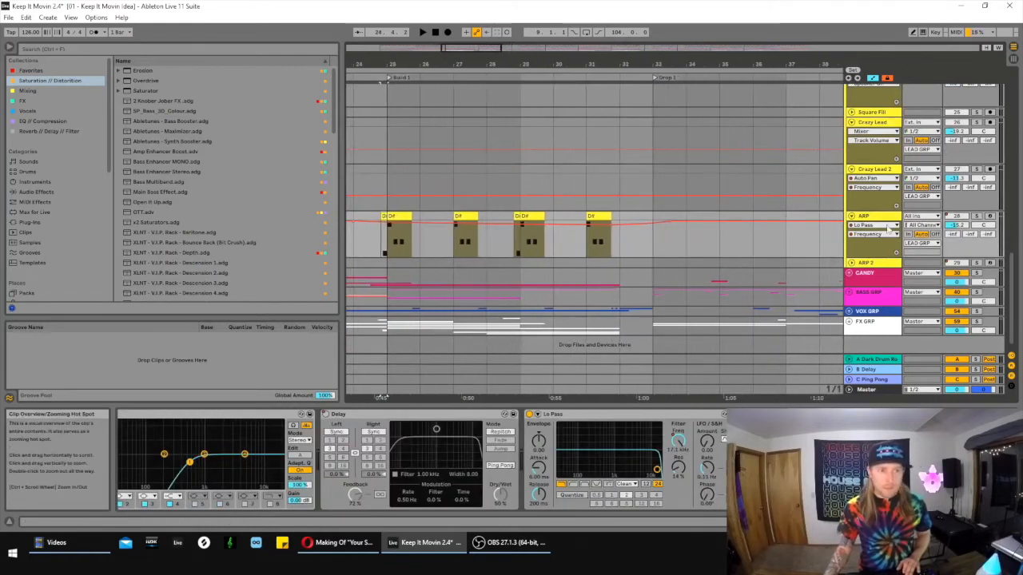
click(975, 216)
key(space)
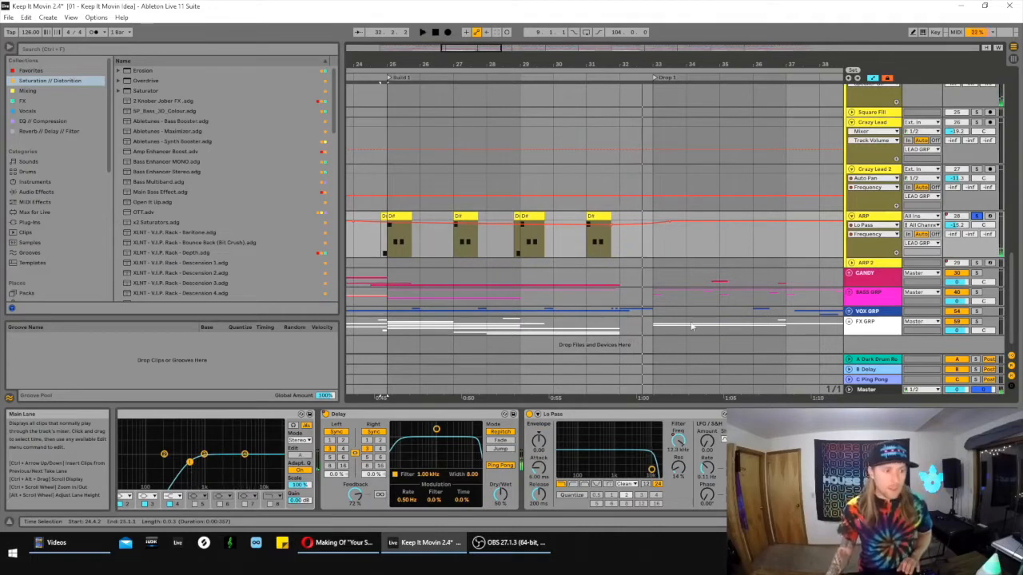
- Unfold the BASS GRP and examine the Bassline clips across Build 1 and Drop 1
scroll(580, 264, down, 1)
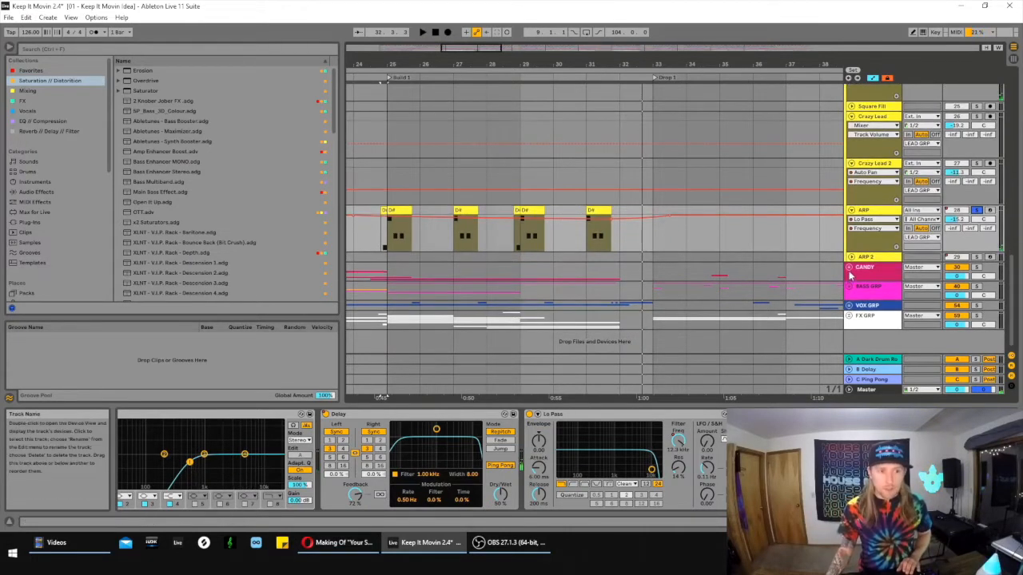
click(851, 289)
scroll(589, 249, down, 4)
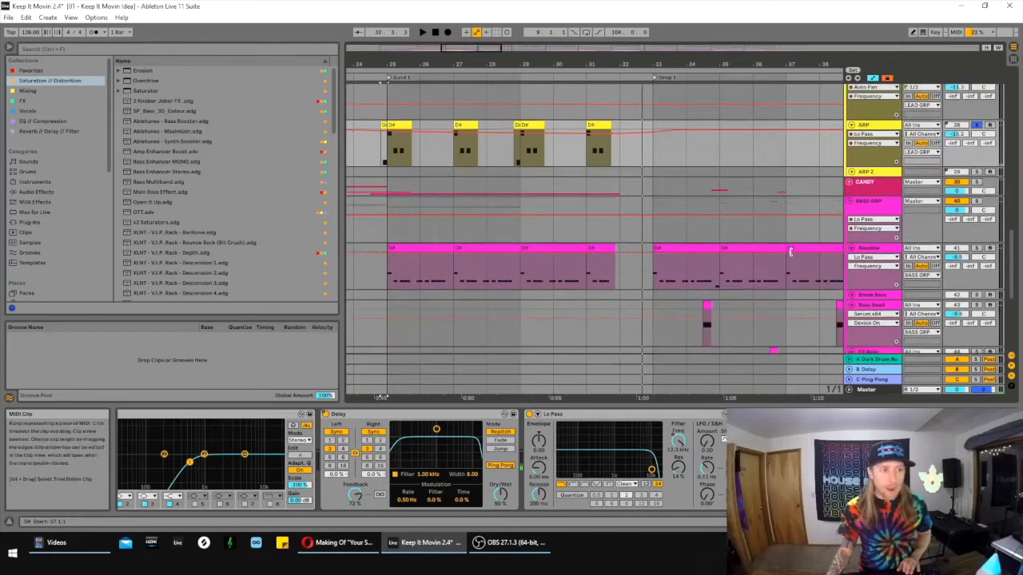
click(553, 232)
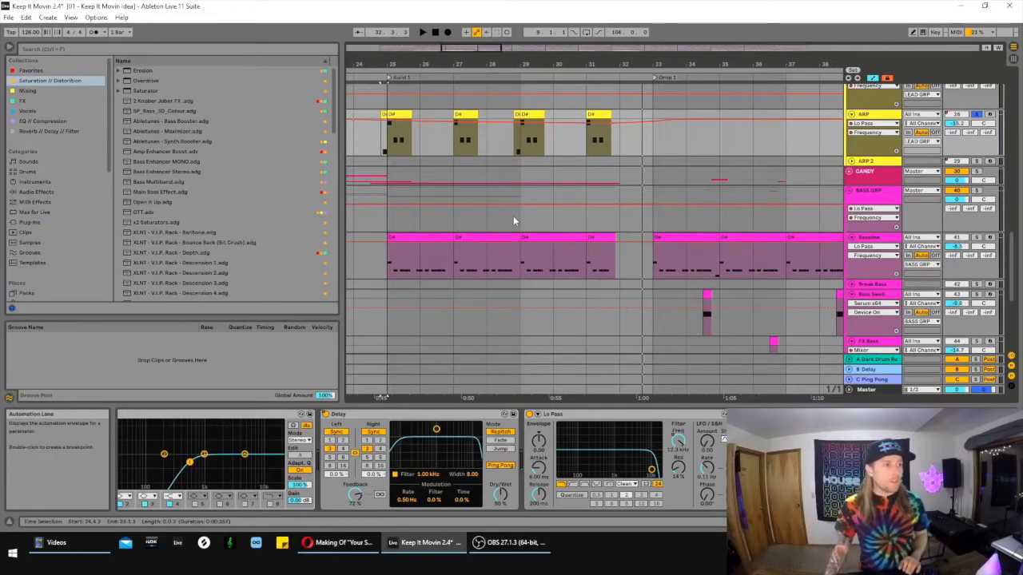
- Show the ARP track's Delay on/off automation, followed by its Lo Pass frequency automation
scroll(506, 227, up, 3)
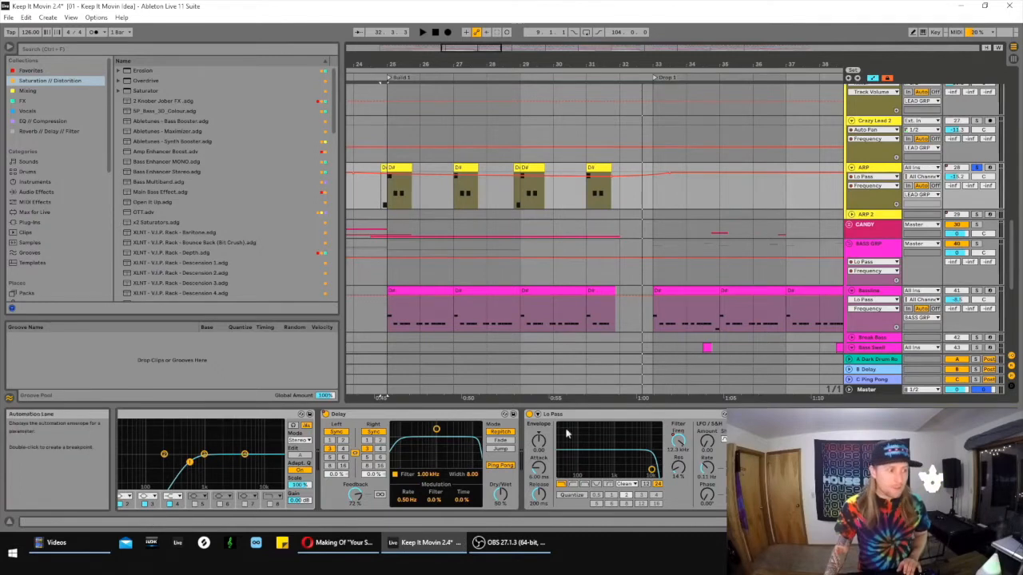
click(874, 176)
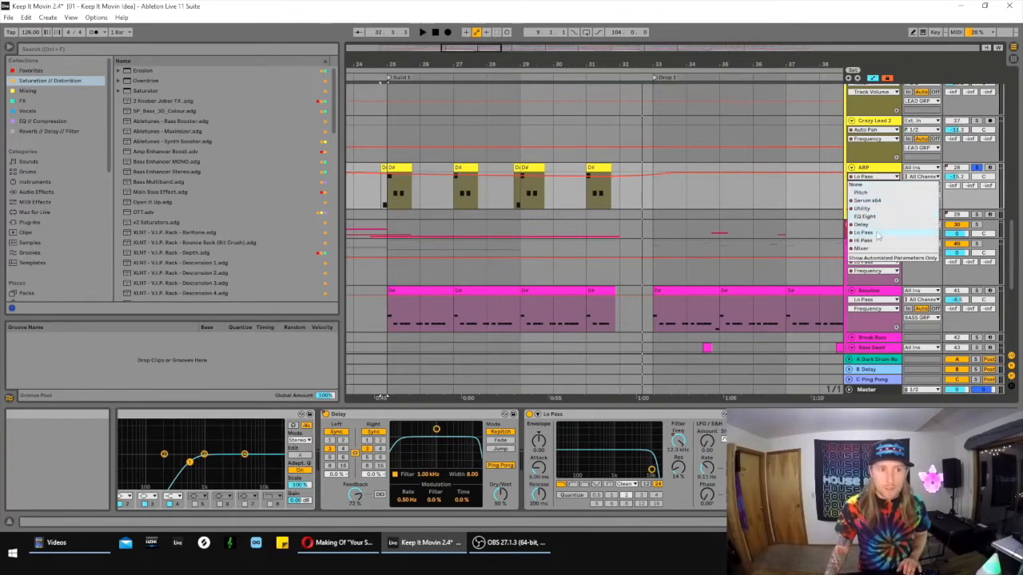
click(876, 226)
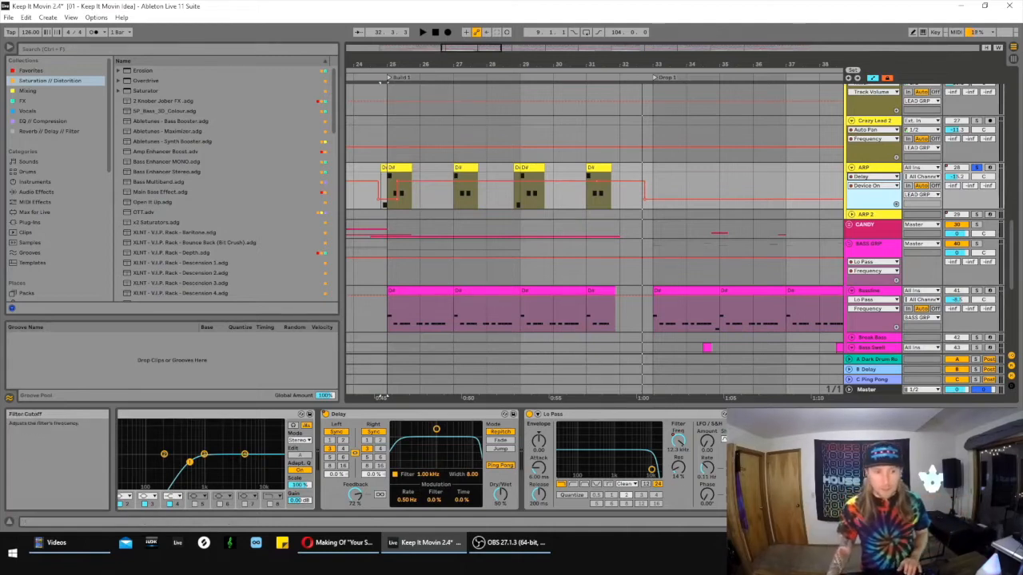
click(678, 444)
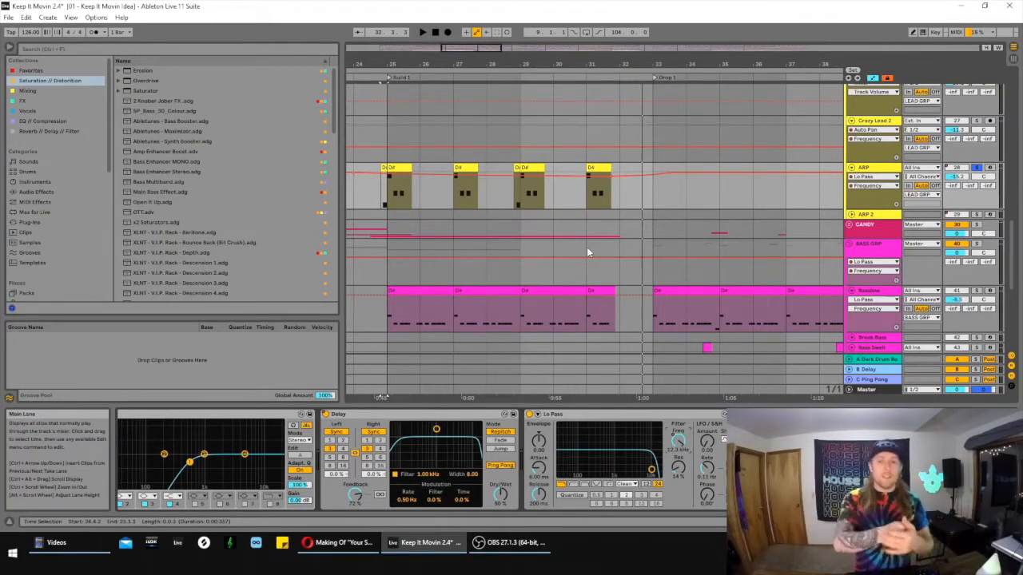
- Unfold the CANDY group and select the Police clip that leads into Build 1
scroll(589, 285, down, 1)
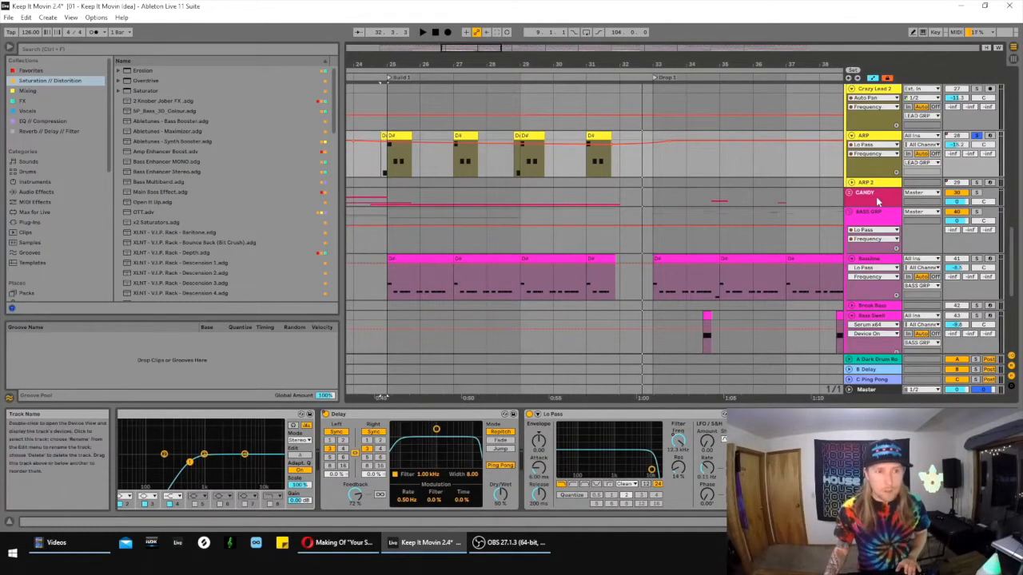
click(850, 194)
scroll(767, 187, down, 5)
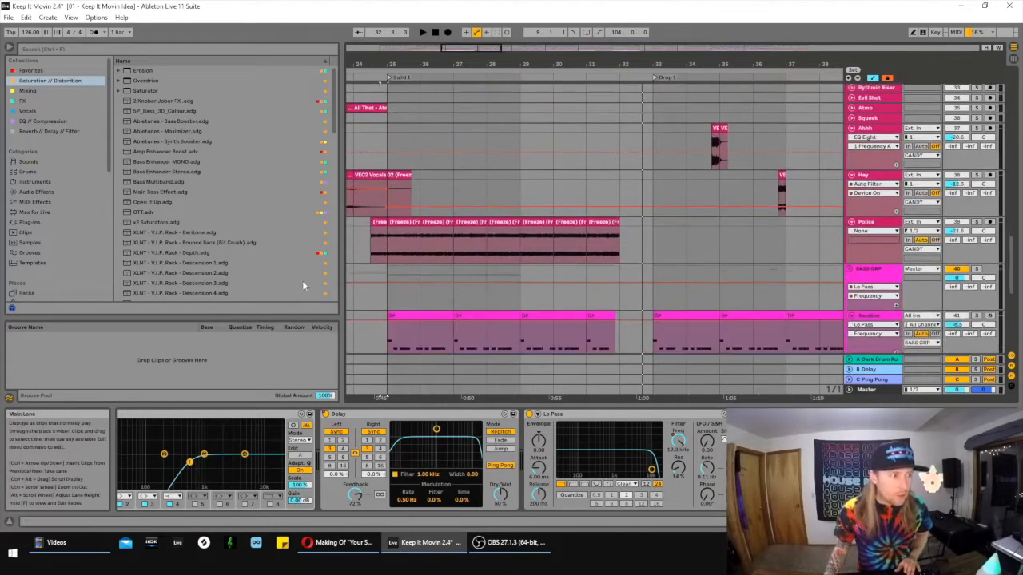
click(376, 223)
- Solo the Police track and play it from its clip just before Build 1
drag(476, 52, 477, 52)
scroll(673, 182, up, 1)
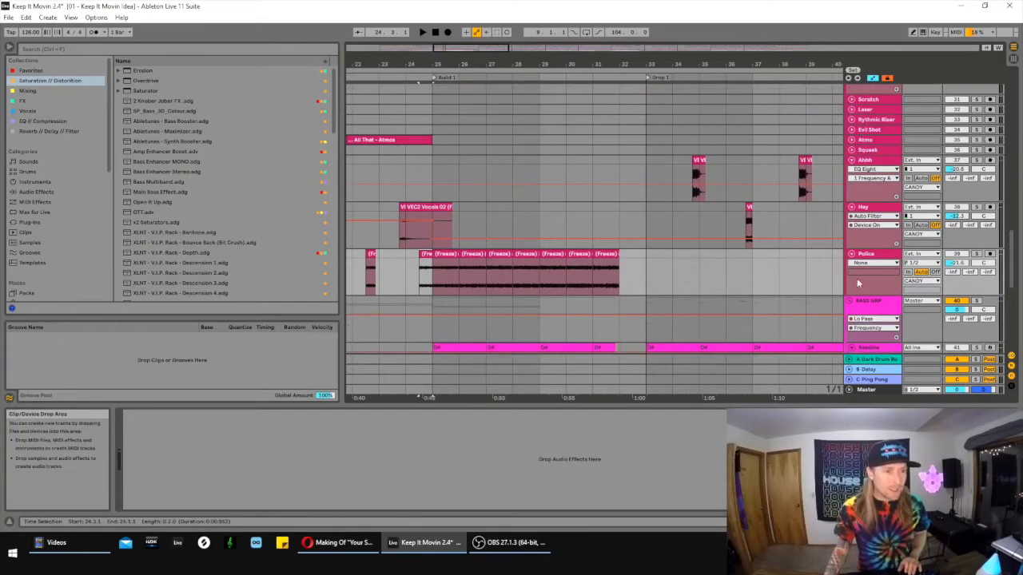
click(976, 254)
key(space)
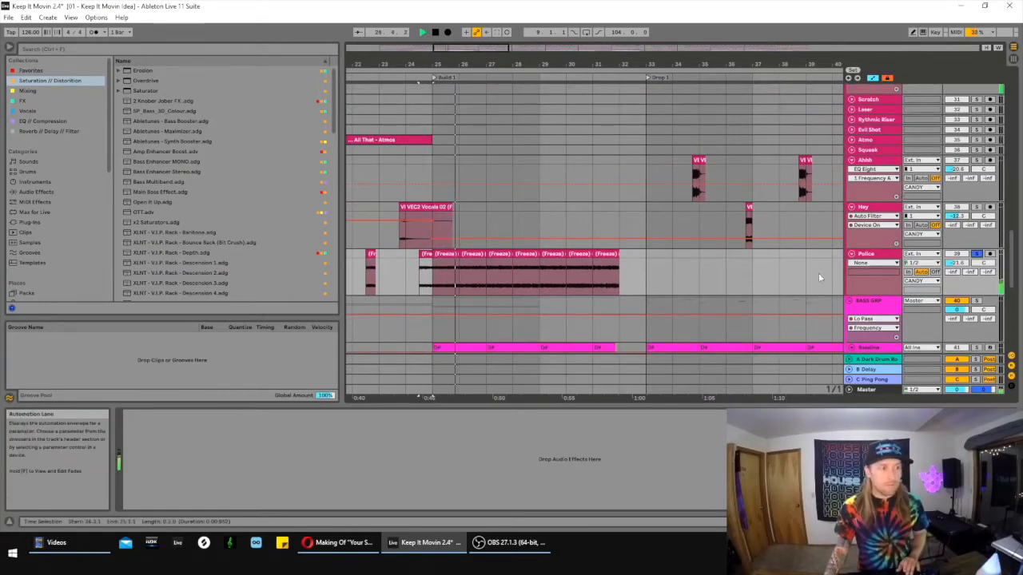
key(space)
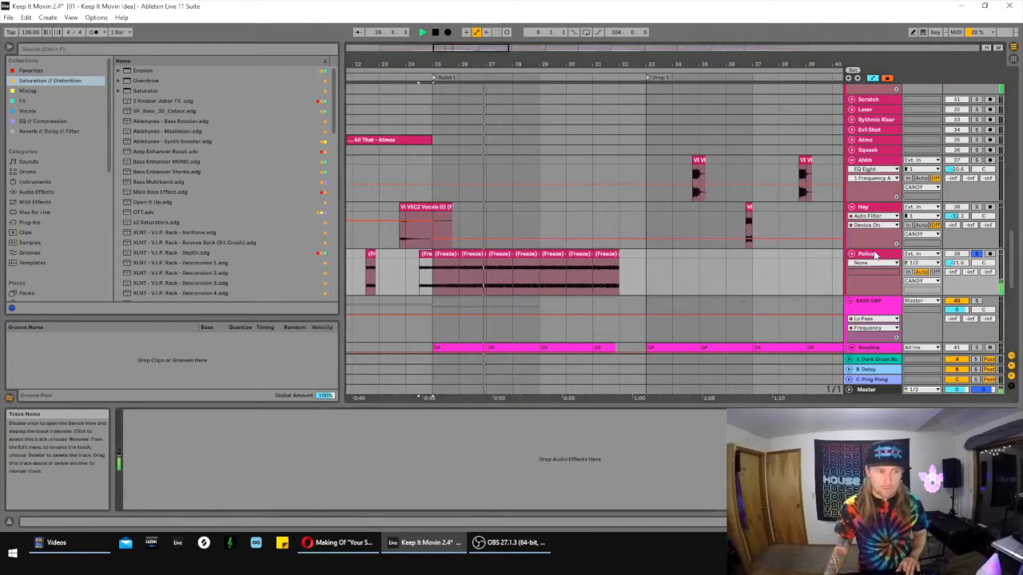
- Select the first Bassline clip in Build 1 and show the track's Hi Pass frequency automation
scroll(753, 279, down, 5)
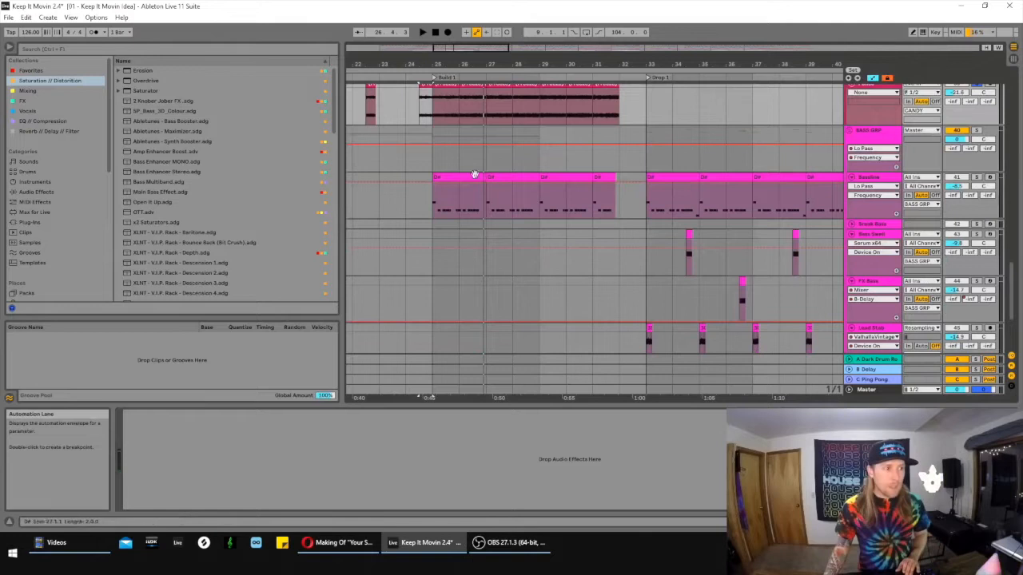
click(491, 177)
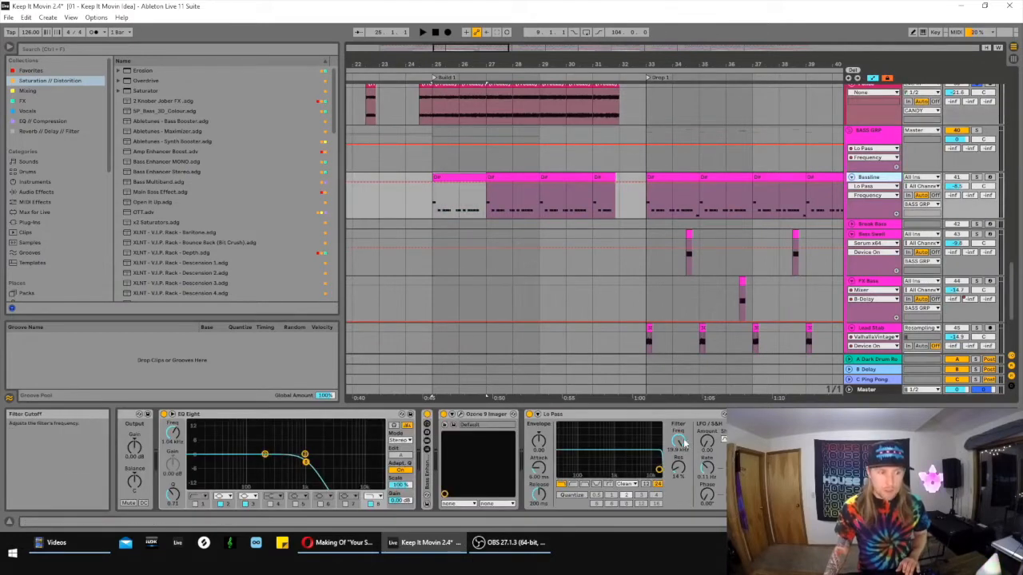
click(895, 441)
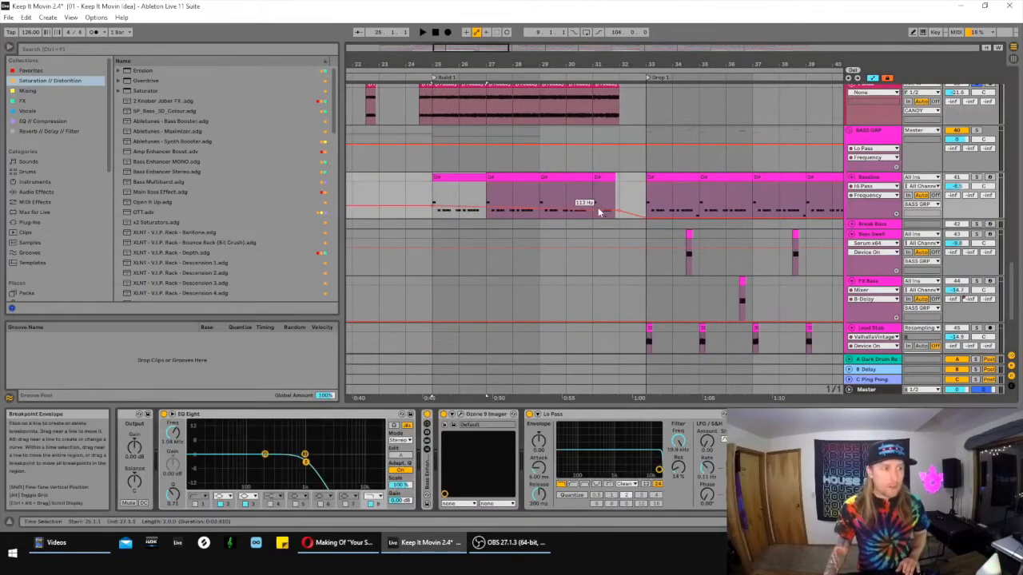
click(433, 193)
- Select the range from bar 17 to bar 20 on the Bassline track in the intro
drag(484, 61, 506, 58)
scroll(497, 179, down, 2)
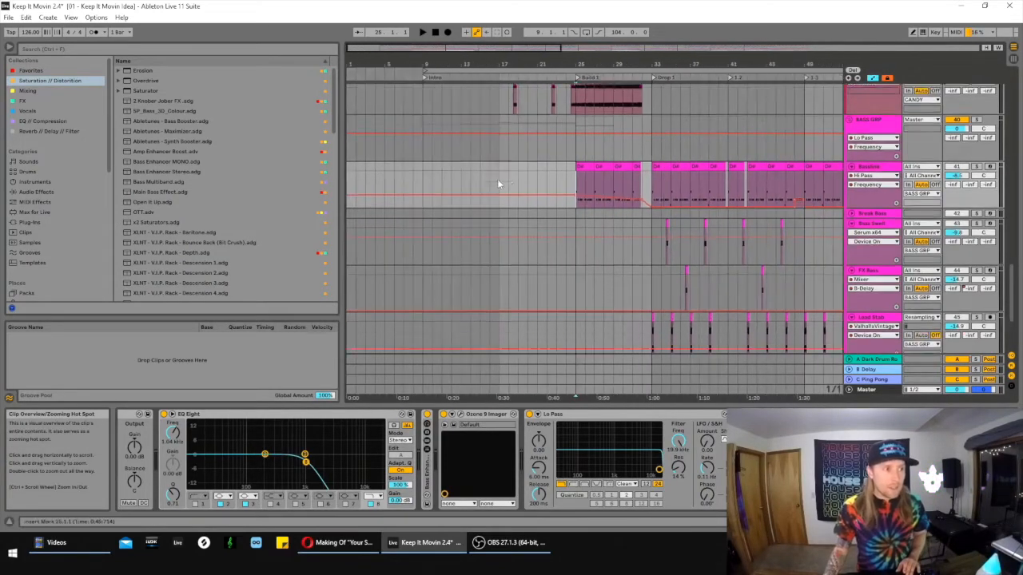
drag(510, 139, 530, 153)
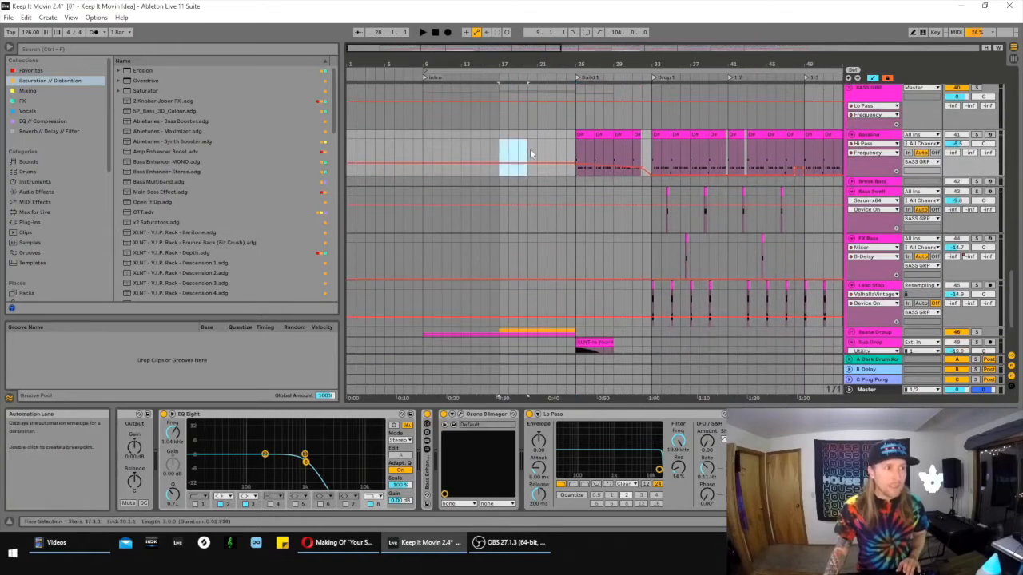
- Unfold the Reese Group in the bass group to show its Pad and Reese tracks
scroll(587, 223, down, 4)
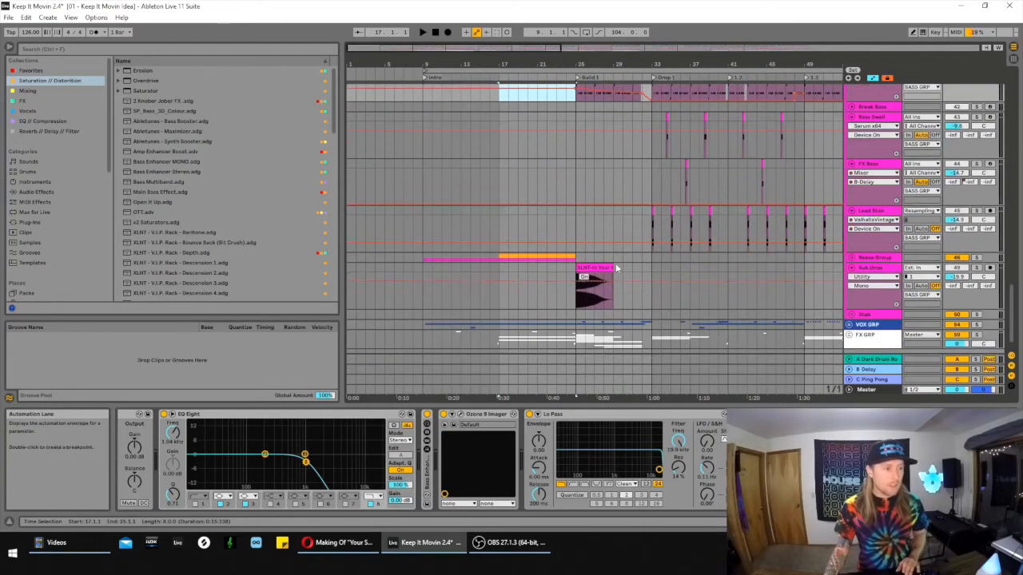
click(850, 258)
scroll(716, 249, down, 2)
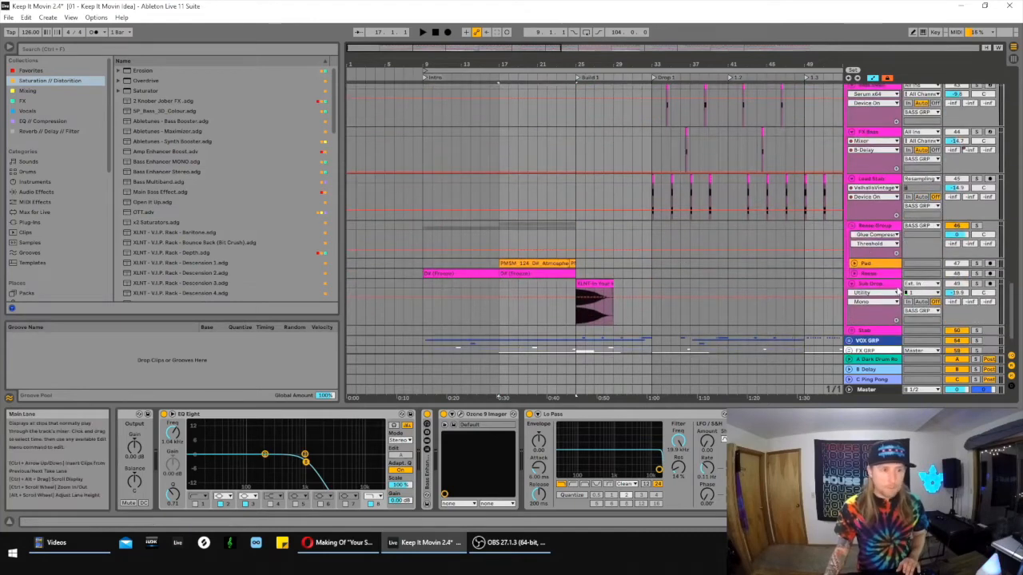
- Place the insert marker at bar 21 on the Bassline track and play the transition into Build 1
scroll(721, 251, up, 6)
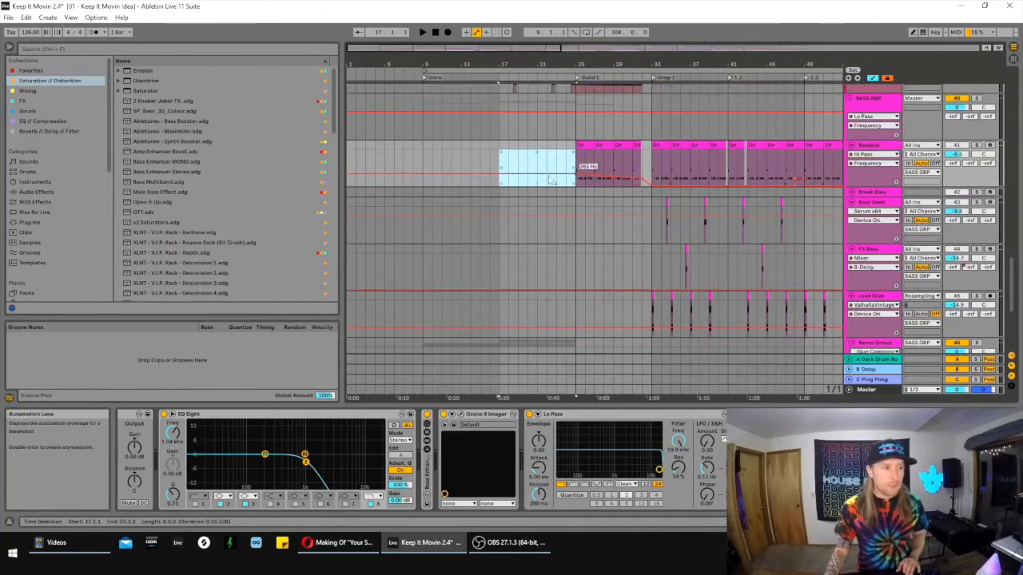
click(557, 163)
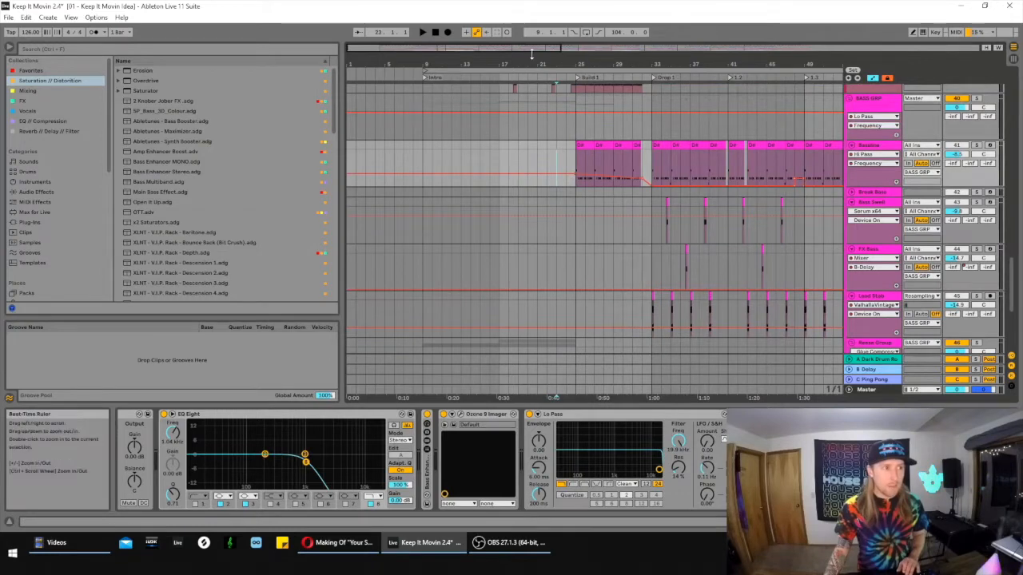
drag(530, 49, 531, 63)
click(419, 159)
key(space)
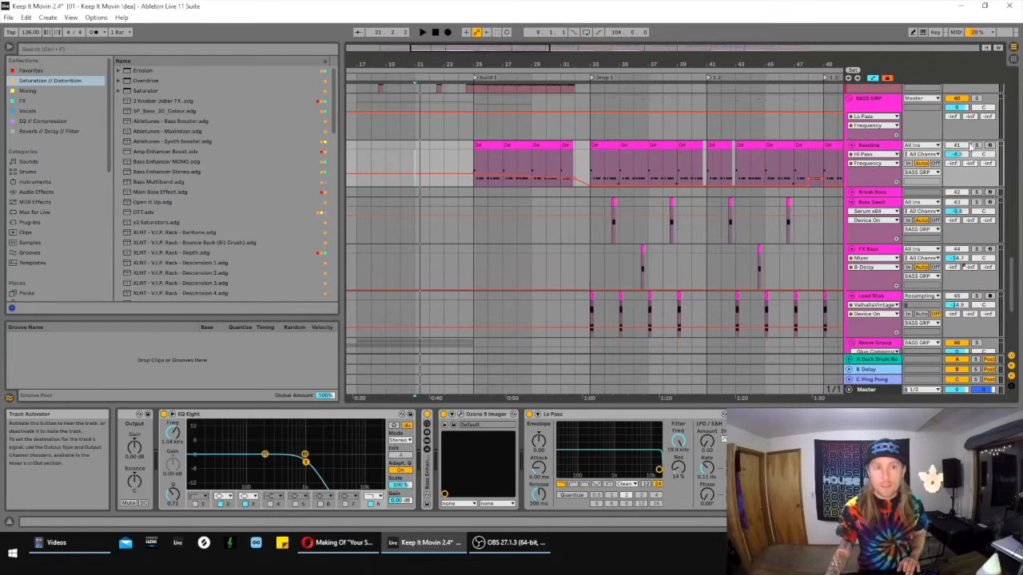
key(space)
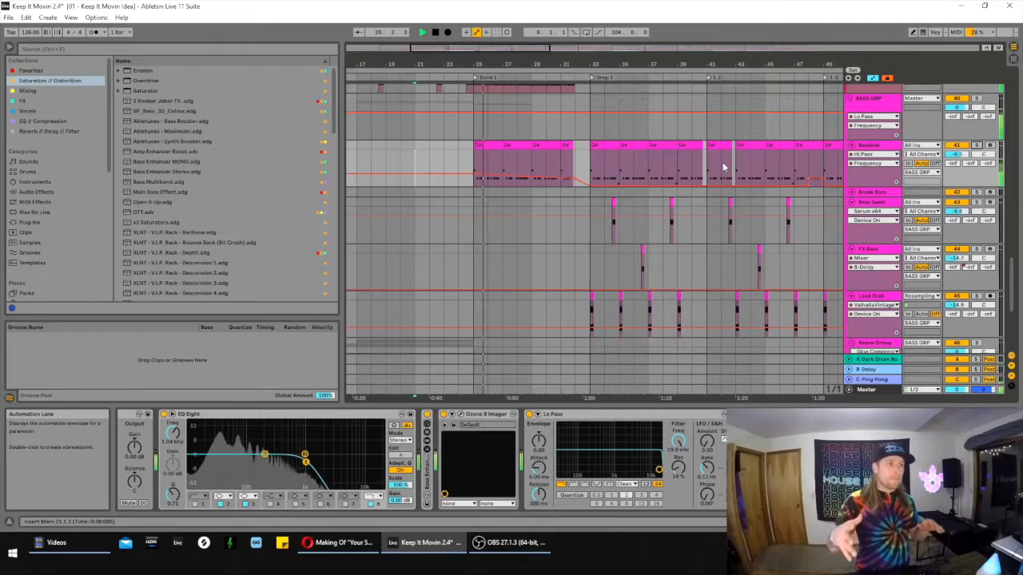
key(space)
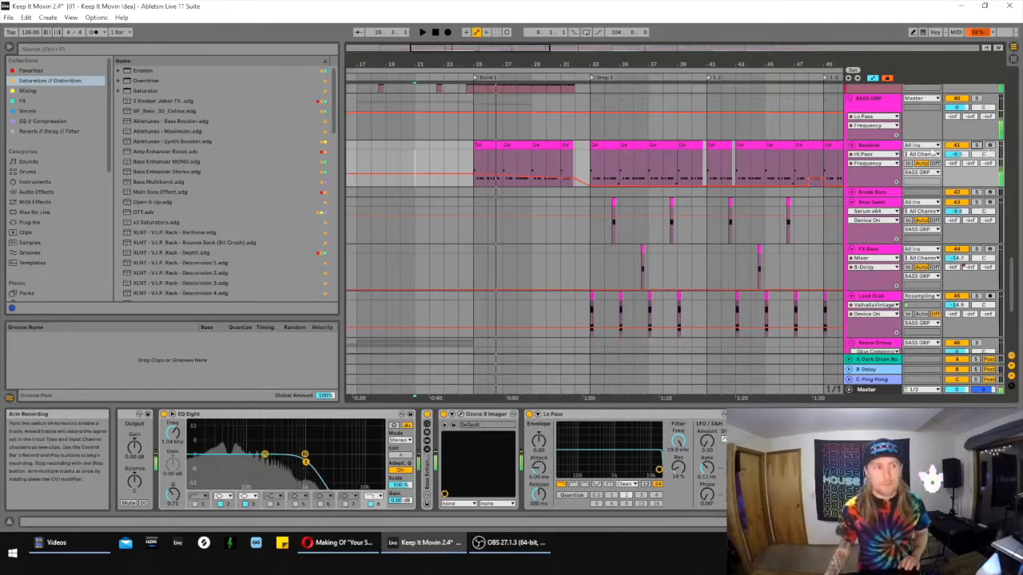
- Select the Sub Drop clip at the start of Build 1, followed by the first Bassline clip in that section
scroll(489, 209, down, 1)
scroll(486, 216, down, 3)
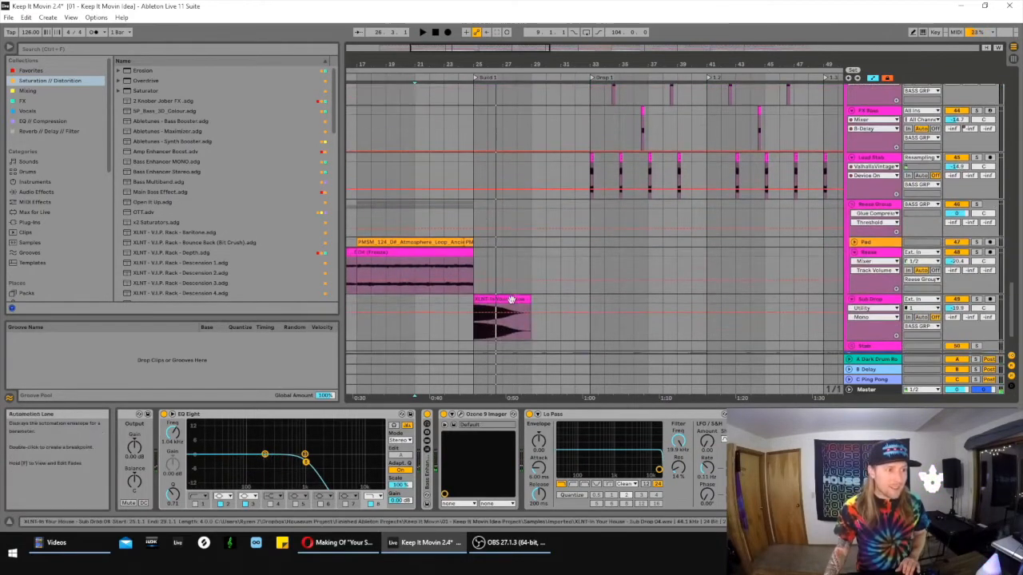
click(502, 299)
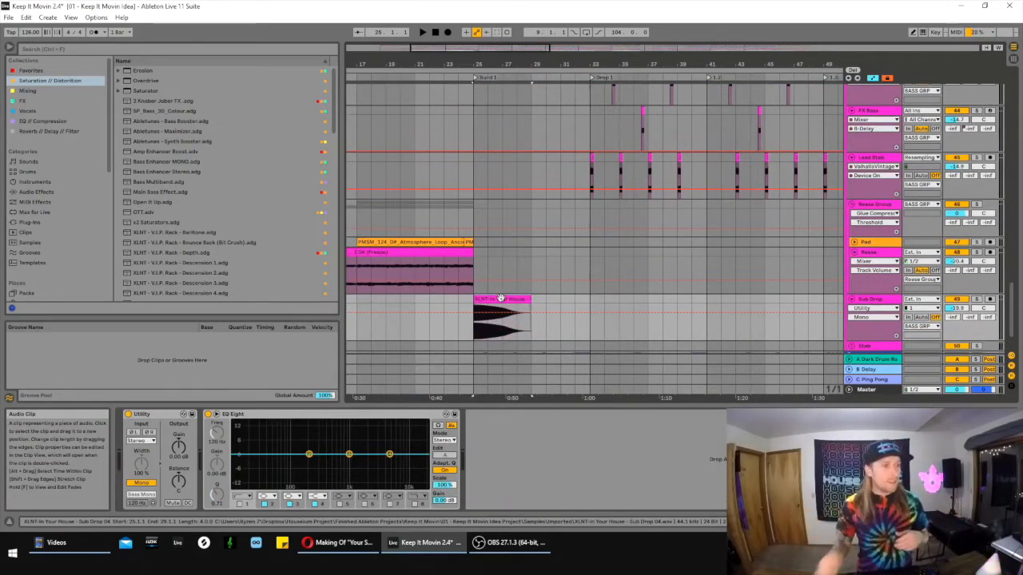
scroll(501, 287, up, 4)
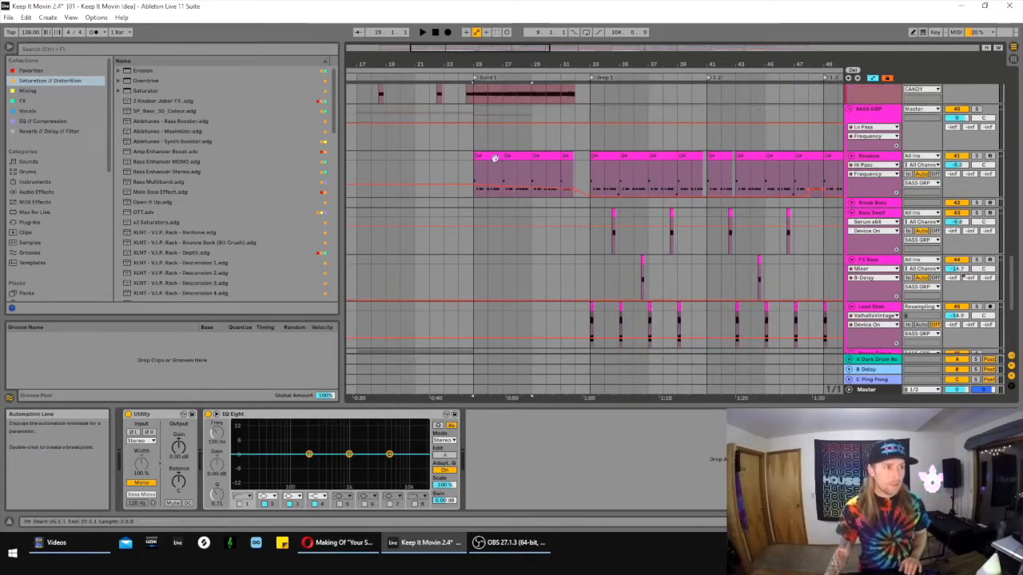
click(495, 158)
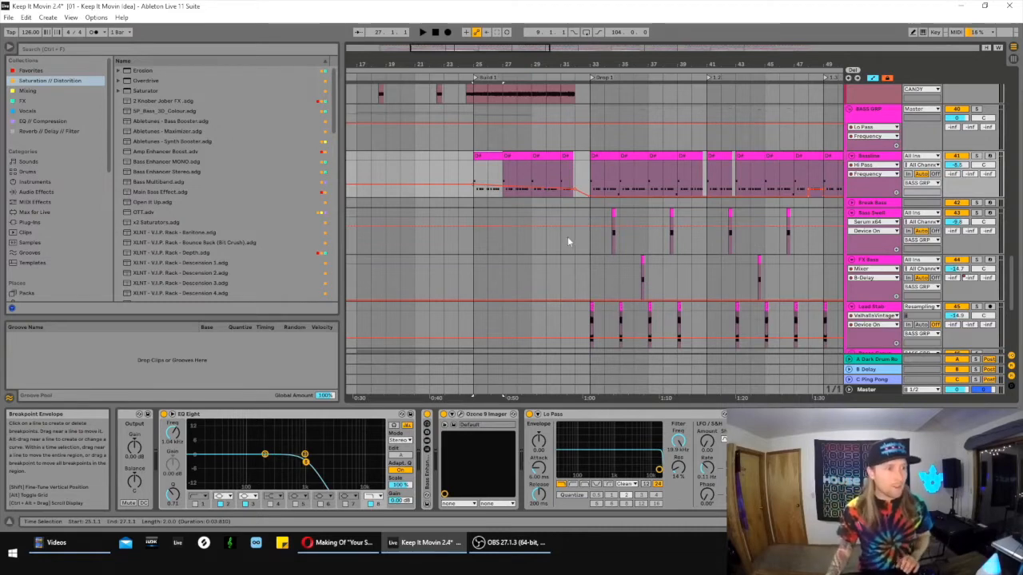
- Unfold the VOX GRP to show its vocal tracks around Build 1
scroll(550, 243, down, 6)
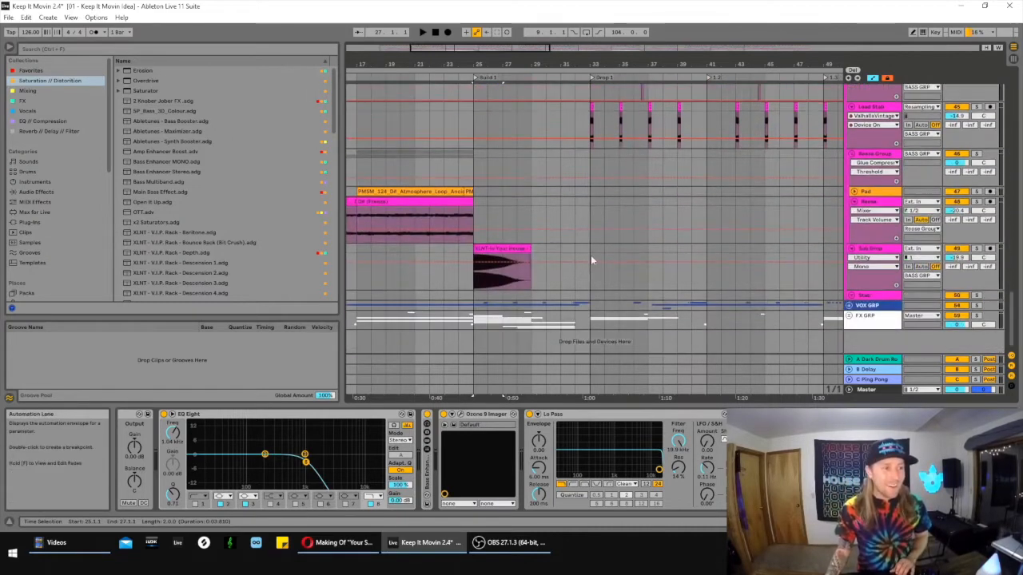
click(849, 305)
scroll(854, 270, down, 5)
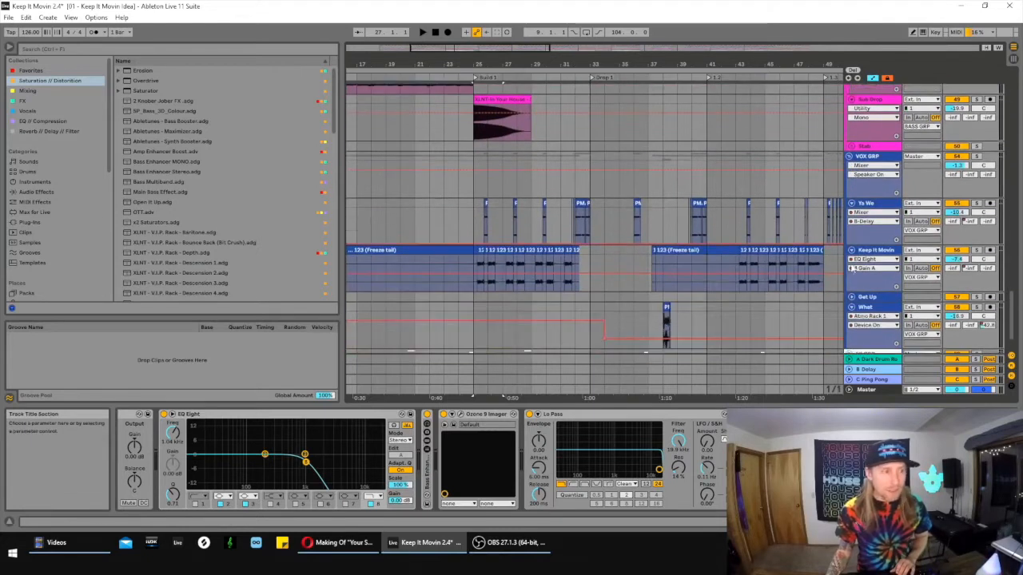
- Solo the Ya We and Keep It Movin vocal tracks and play them from bar 25, the start of Build 1
click(558, 273)
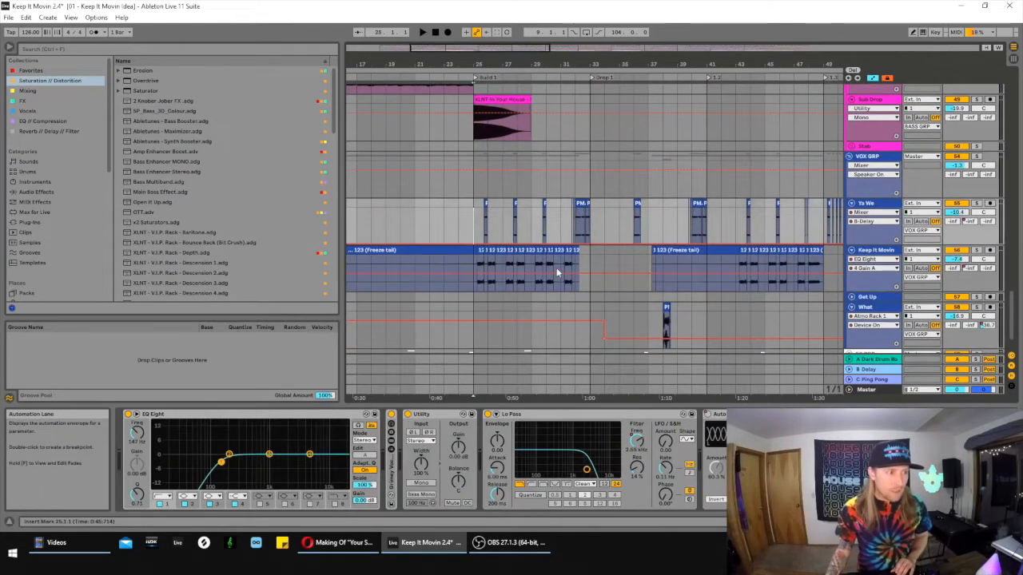
click(472, 262)
click(976, 250)
key(space)
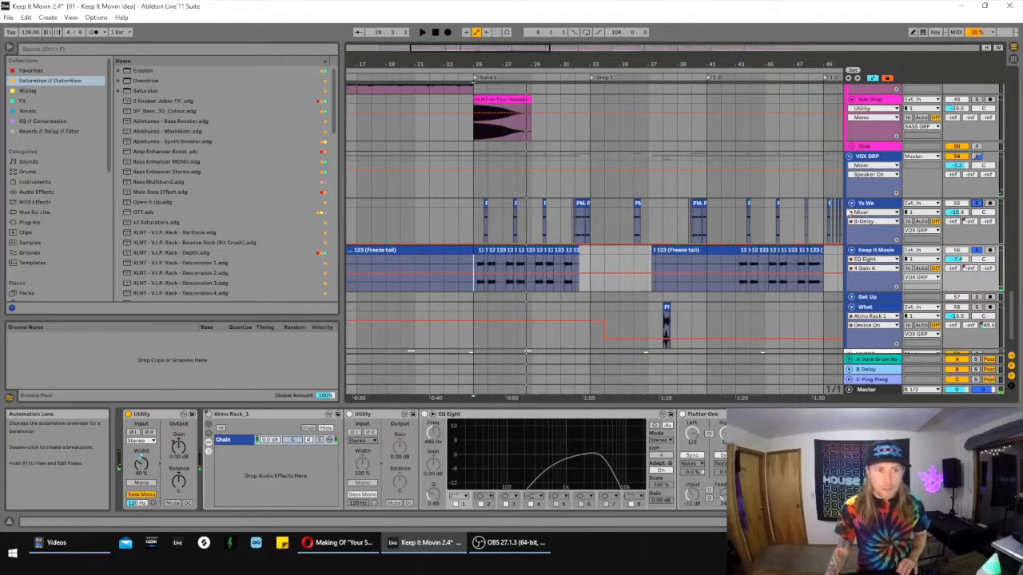
- Show the Ya We track's device chain from EQ Eight and Lo Pass through to Auto Pan and Atmo Rack_1
click(865, 205)
drag(935, 522, 947, 522)
drag(526, 46, 547, 45)
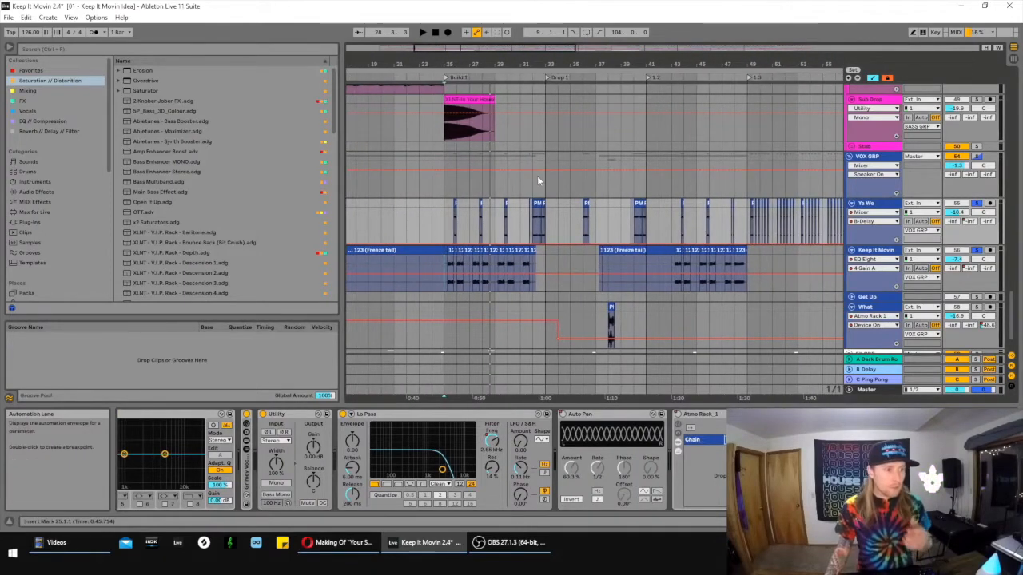
- Unfold the FX GRP and select the Crash clip at the start of Build 1
scroll(551, 200, down, 2)
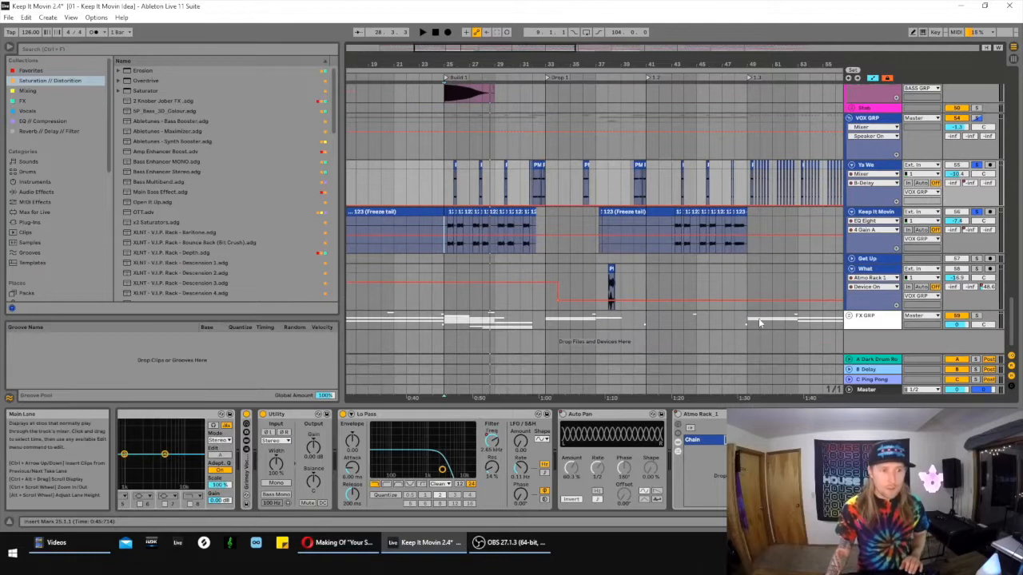
scroll(685, 232, down, 10)
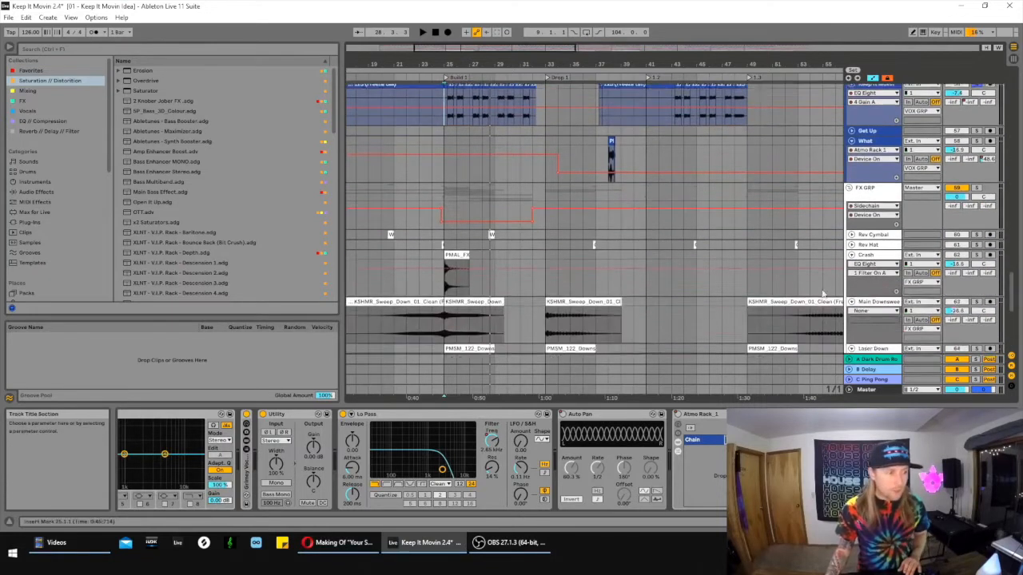
click(445, 192)
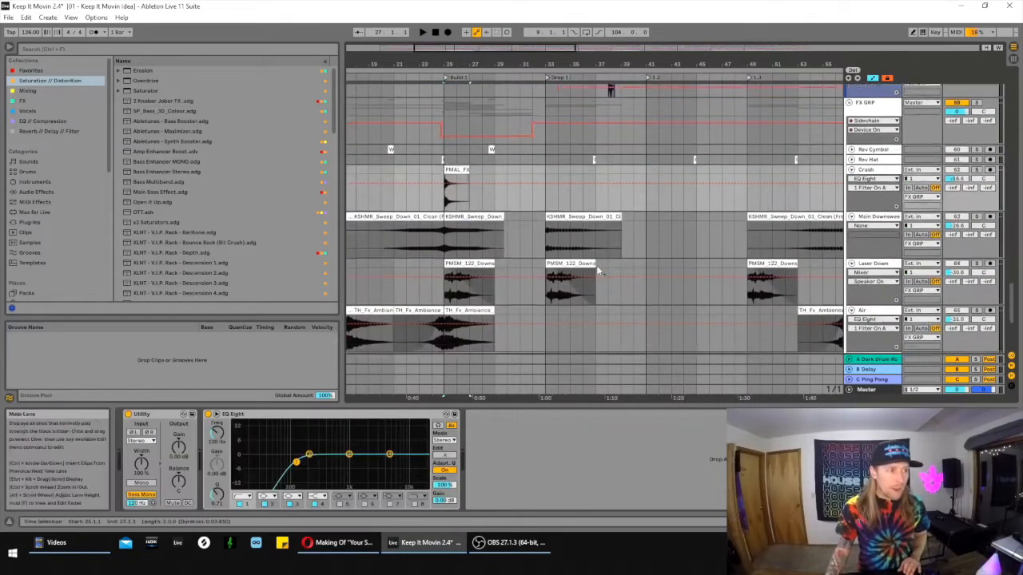
- Select the Air track's TH_Fx_Ambience clip at the start of Build 1 and play it with the track soloed
scroll(544, 256, down, 1)
scroll(552, 256, down, 3)
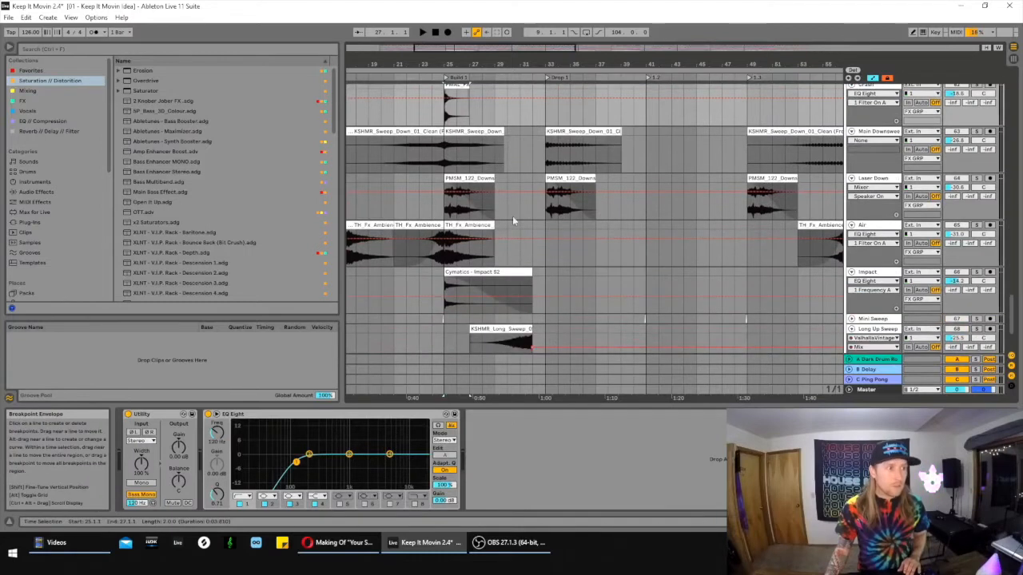
click(476, 225)
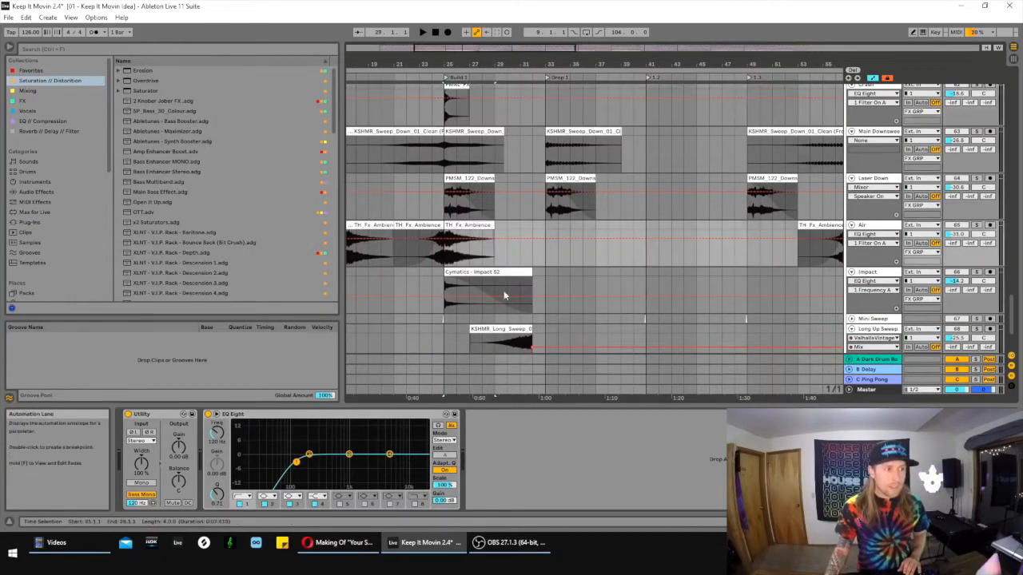
scroll(636, 261, down, 3)
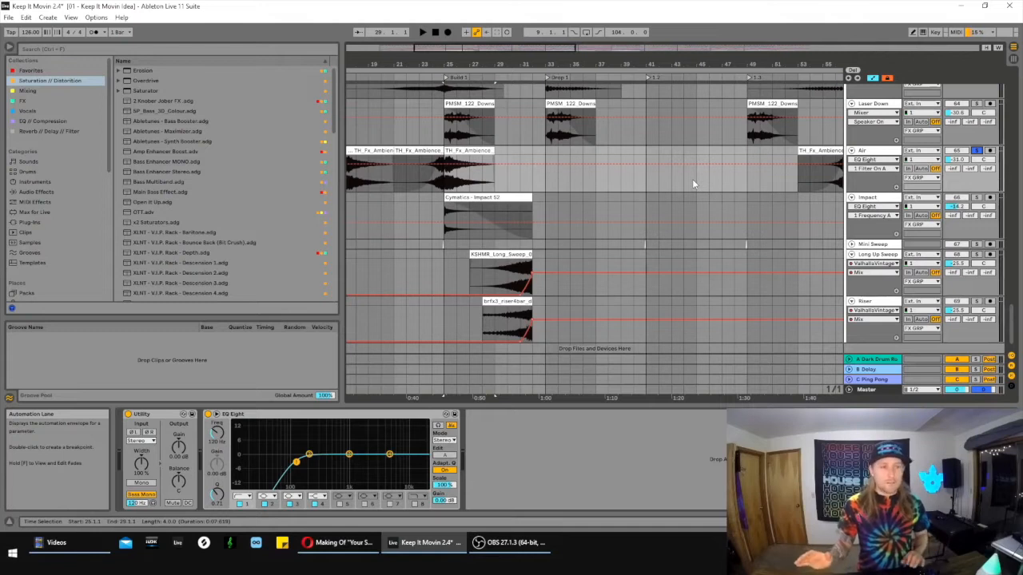
key(space)
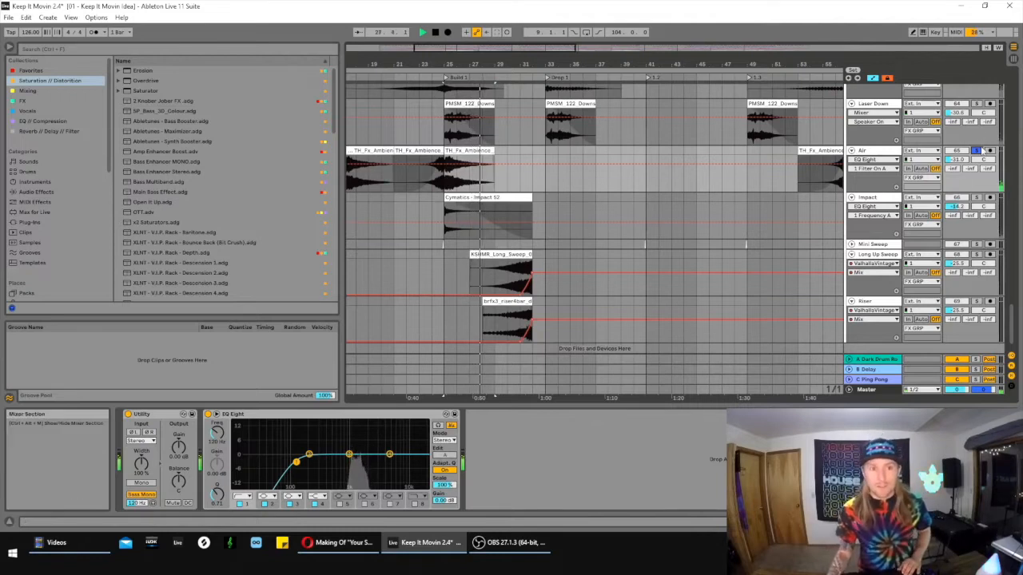
key(space)
- Unsolo the Air track and play the full mix from bar 24 into Build 1
click(976, 150)
click(432, 188)
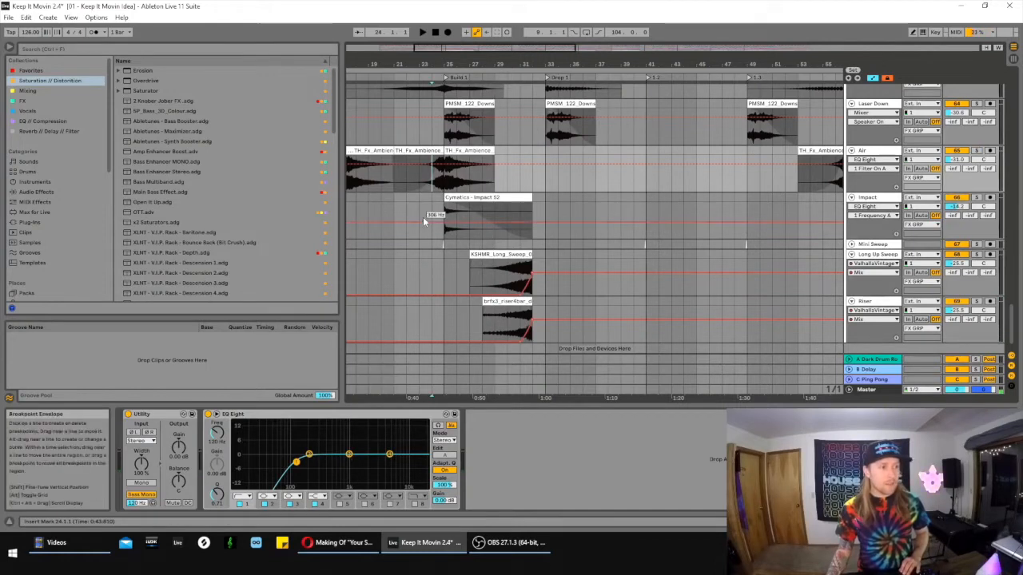
key(space)
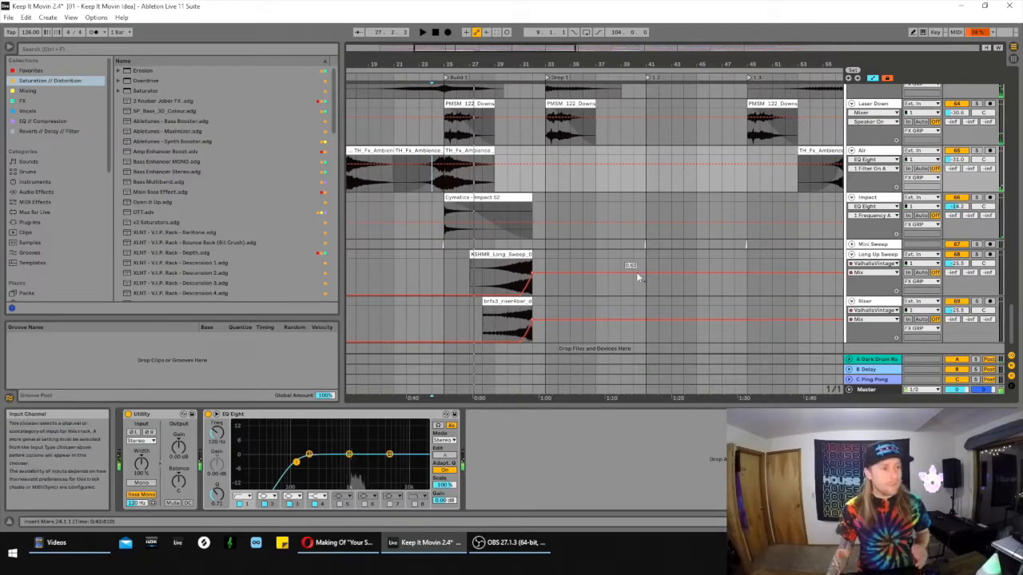
- Select the Cymatics impact clip on the Impact track in Build 1
scroll(473, 200, down, 1)
click(456, 184)
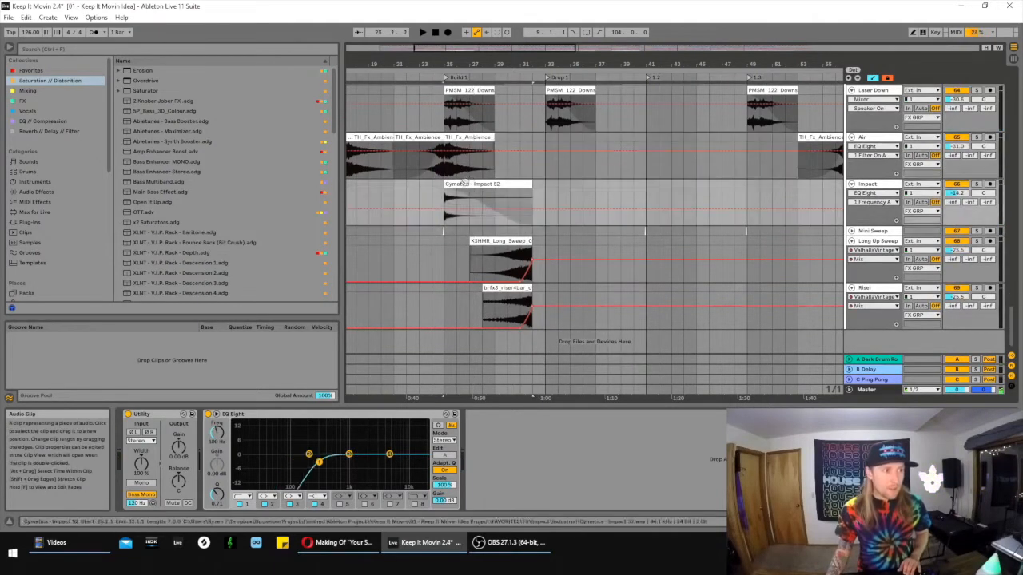
- Solo the Long Up Sweep and Riser tracks and play them from bar 29, with the reverb window closed
click(494, 268)
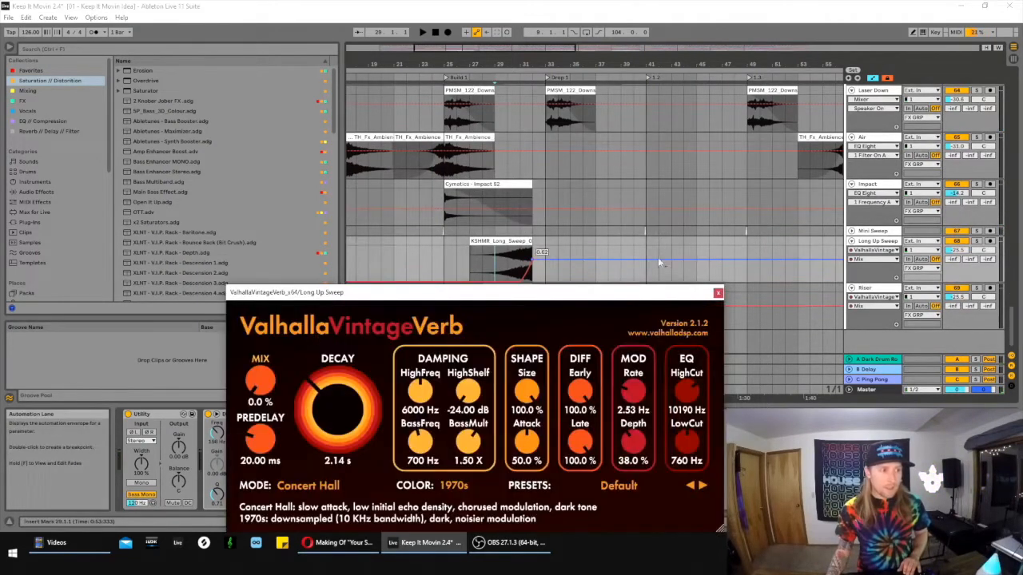
click(717, 292)
click(975, 240)
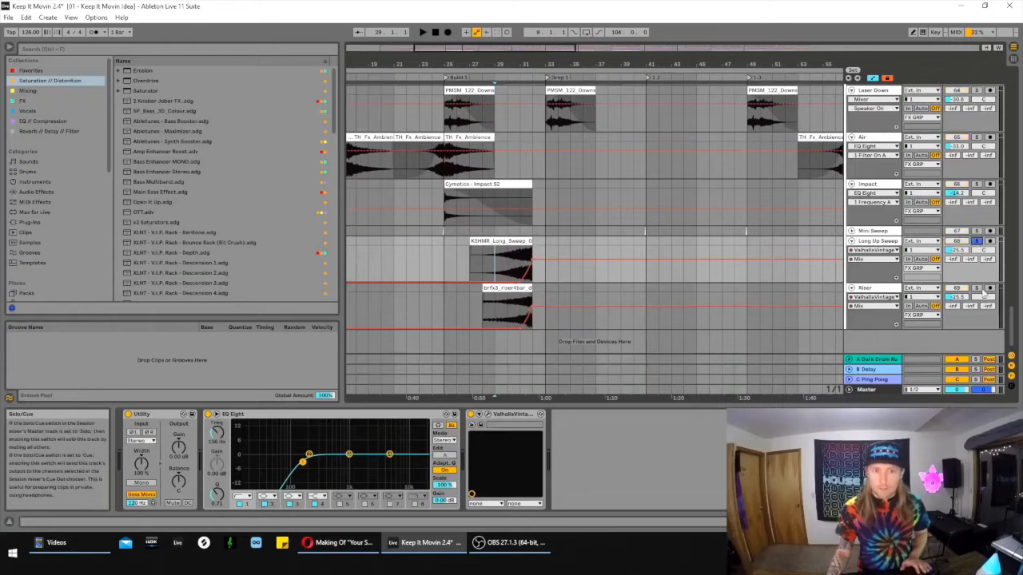
key(space)
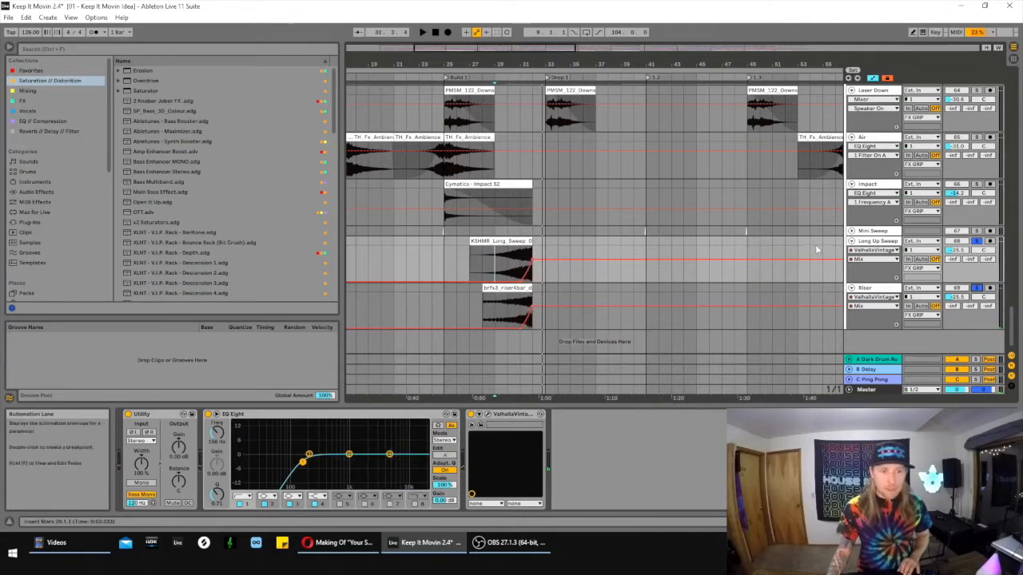
- Try raising the Mix of Long Up Sweep's ValhallaVintageVerb to 65.6 %, and re-enable the overridden automation
click(487, 415)
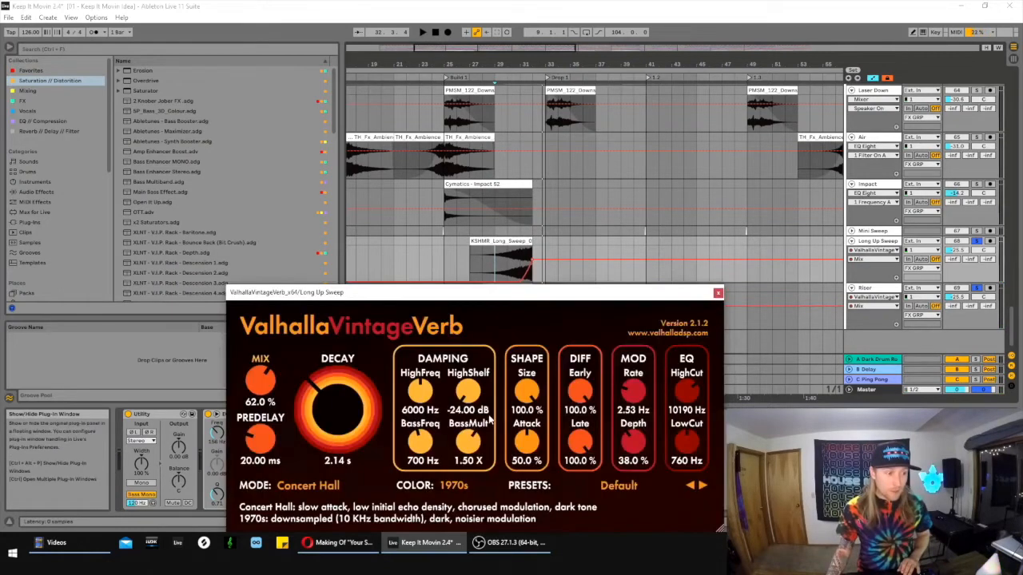
drag(428, 299, 500, 328)
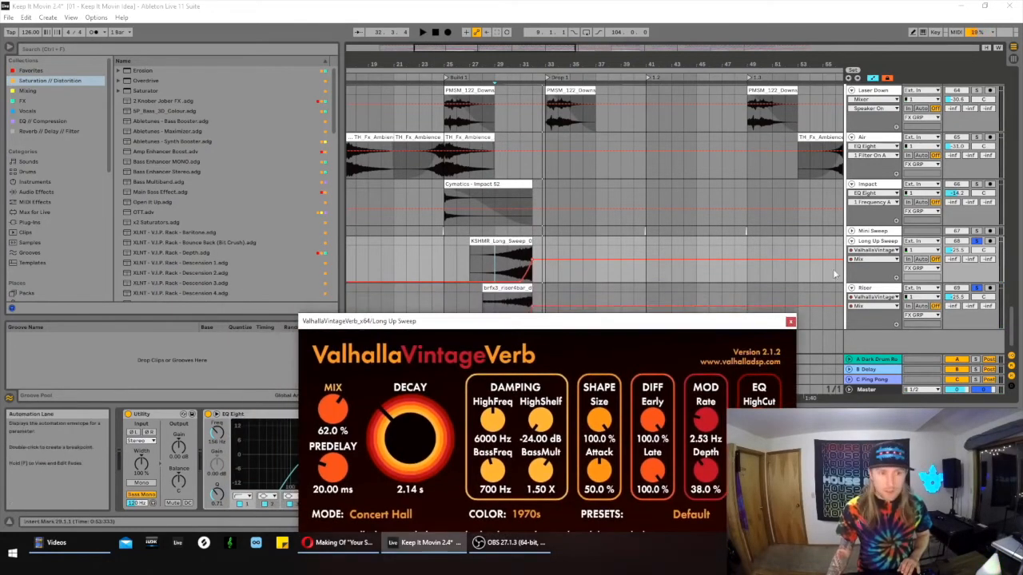
drag(330, 412, 337, 397)
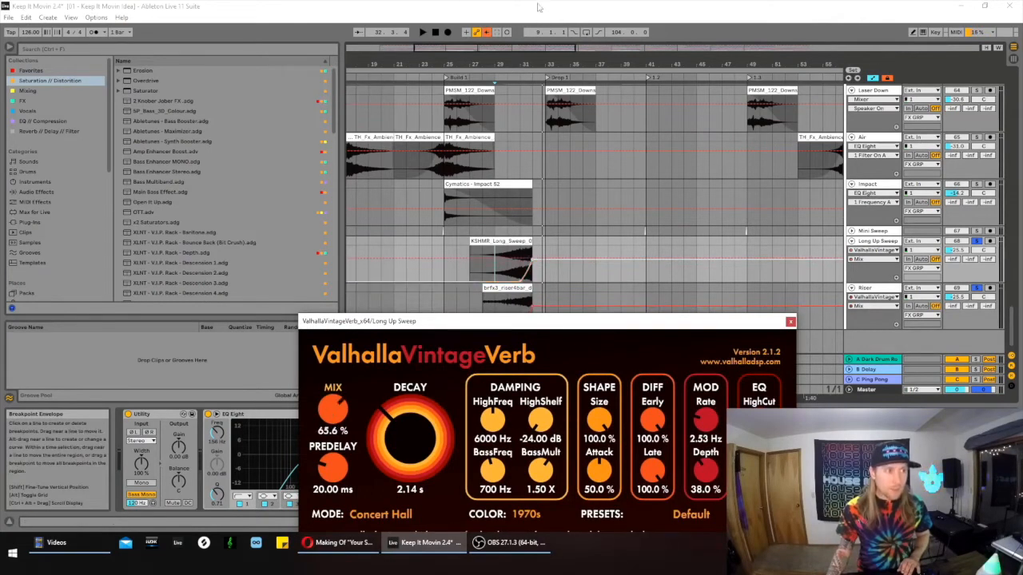
click(486, 33)
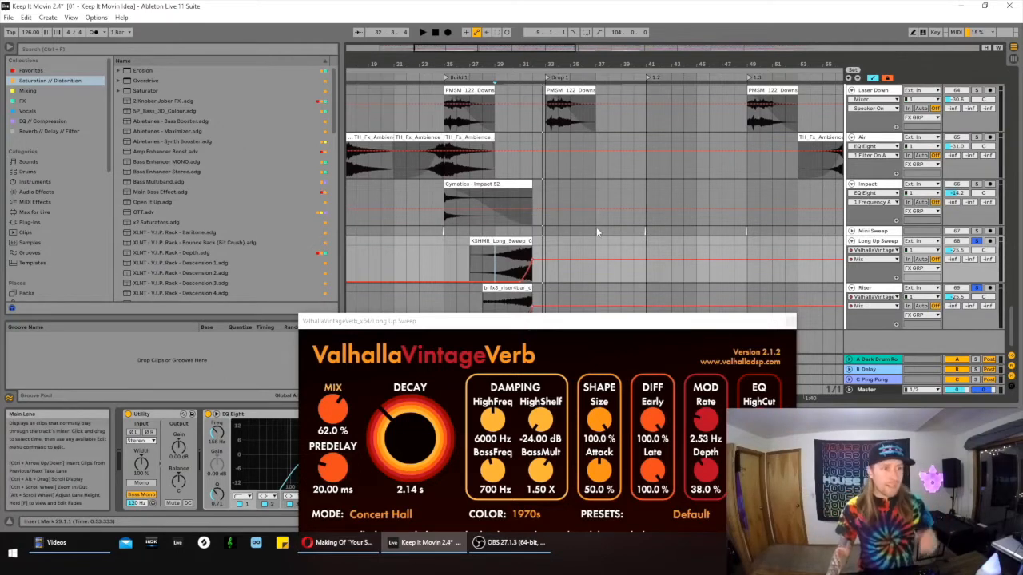
- Unsolo the Long Up Sweep and Riser tracks and play the full mix from bar 32 into Drop 1
click(532, 165)
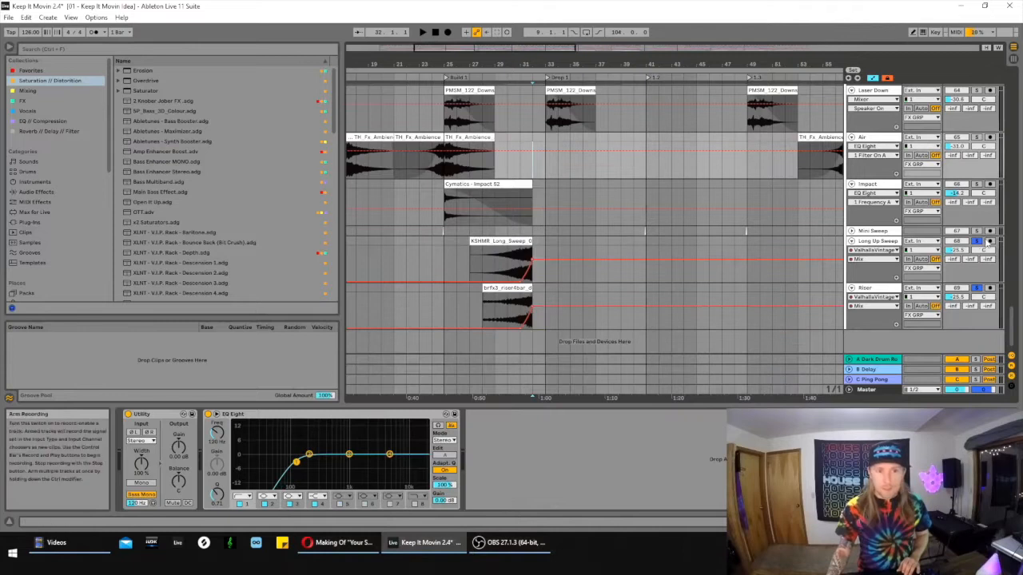
key(space)
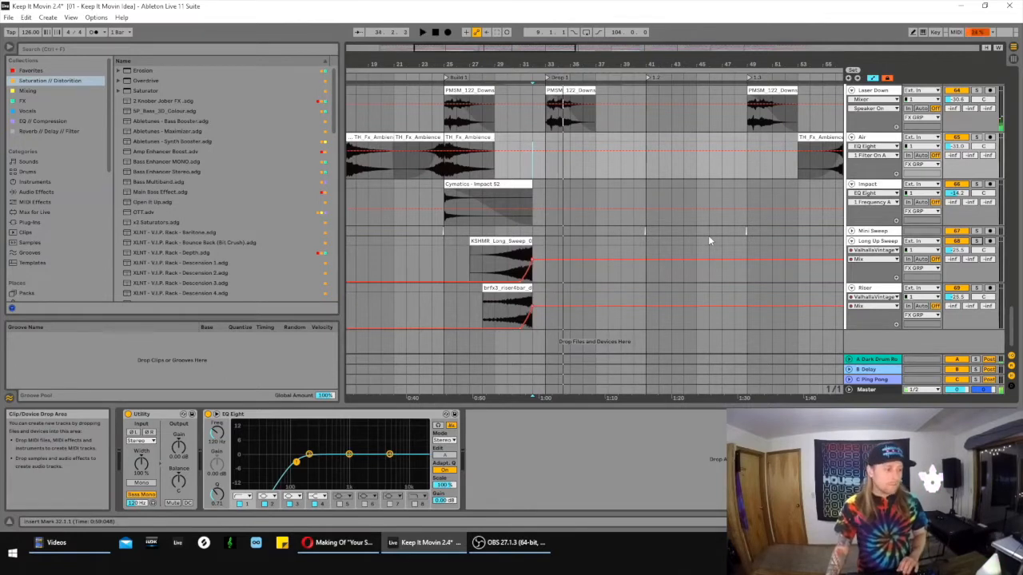
- Solo the KICK GRP and DRUMS groups and play them from bar 33 at the start of Drop 1
scroll(754, 338, up, 2)
scroll(754, 338, up, 10)
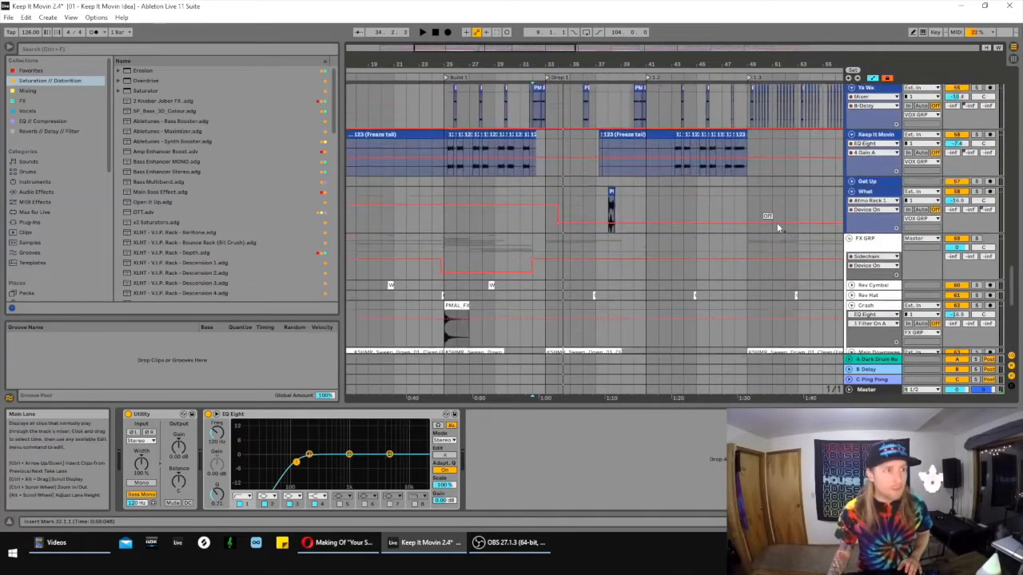
scroll(787, 214, up, 10)
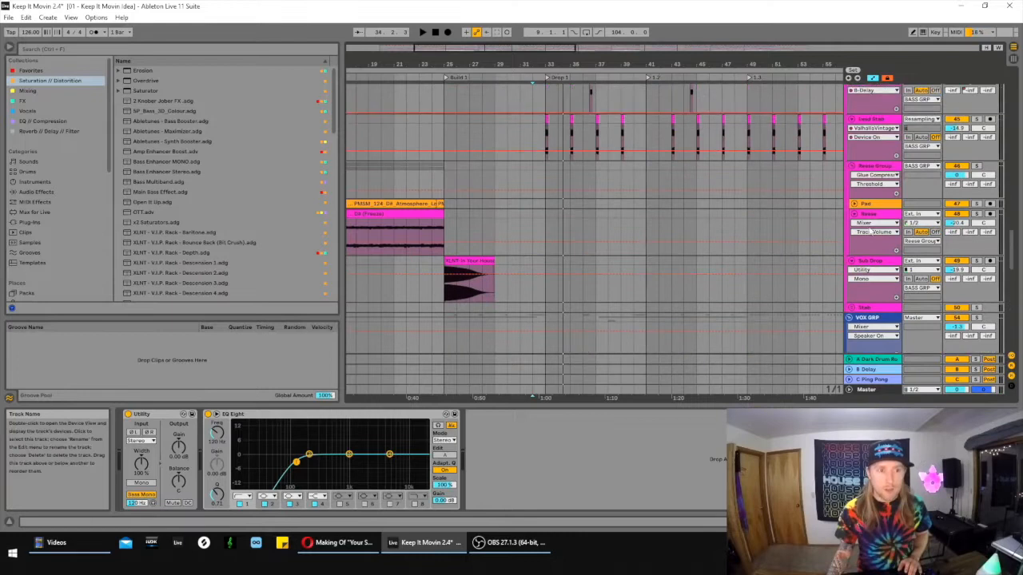
drag(1013, 237, 1017, 92)
scroll(590, 195, down, 1)
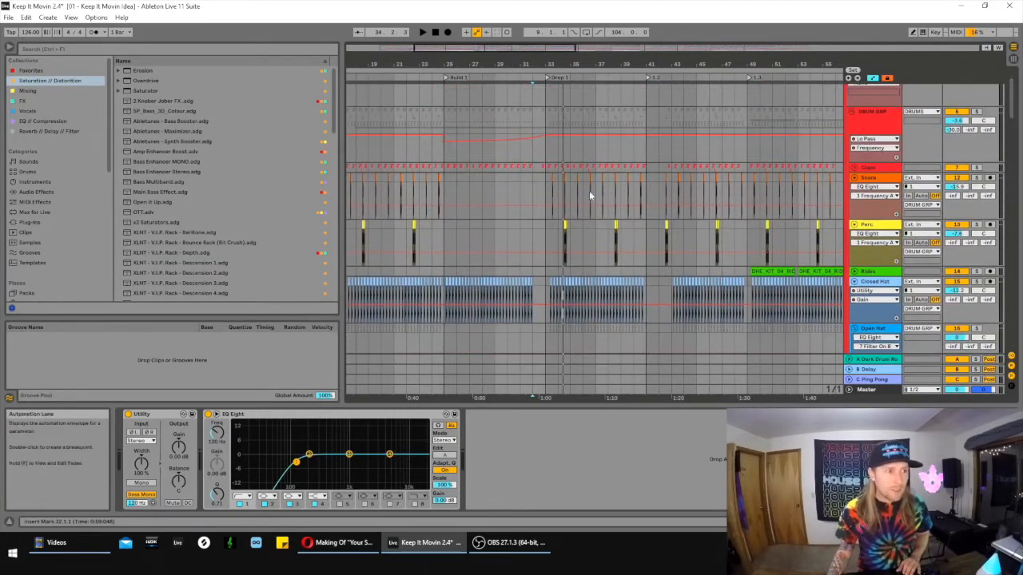
click(541, 155)
scroll(568, 160, up, 3)
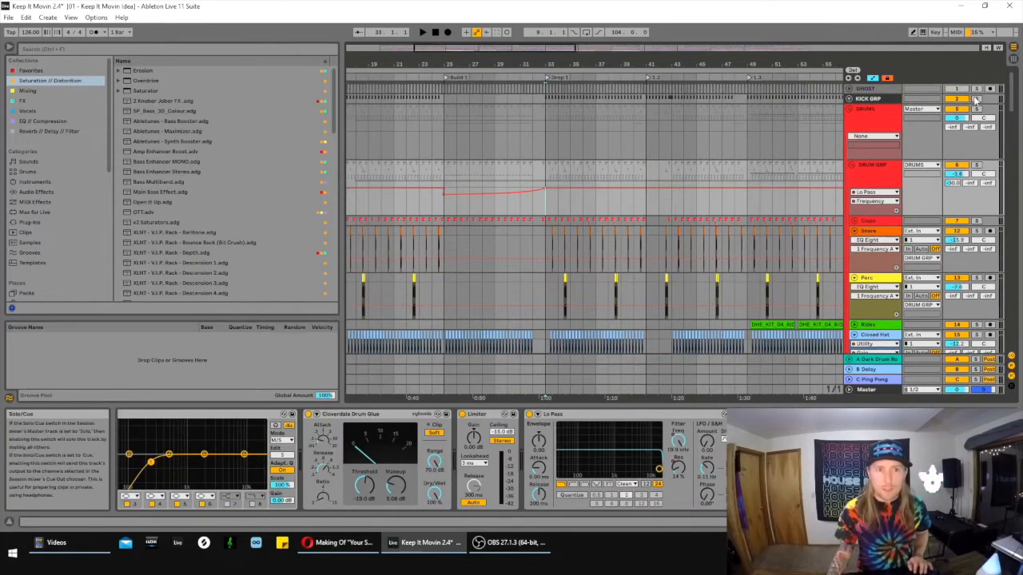
ctrl+click(979, 109)
click(543, 146)
key(space)
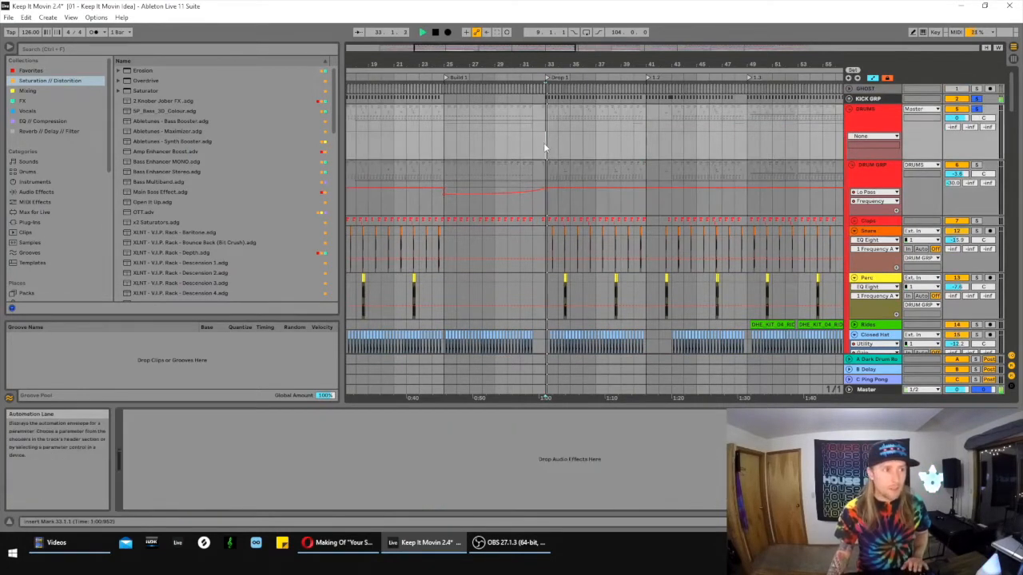
scroll(721, 180, down, 3)
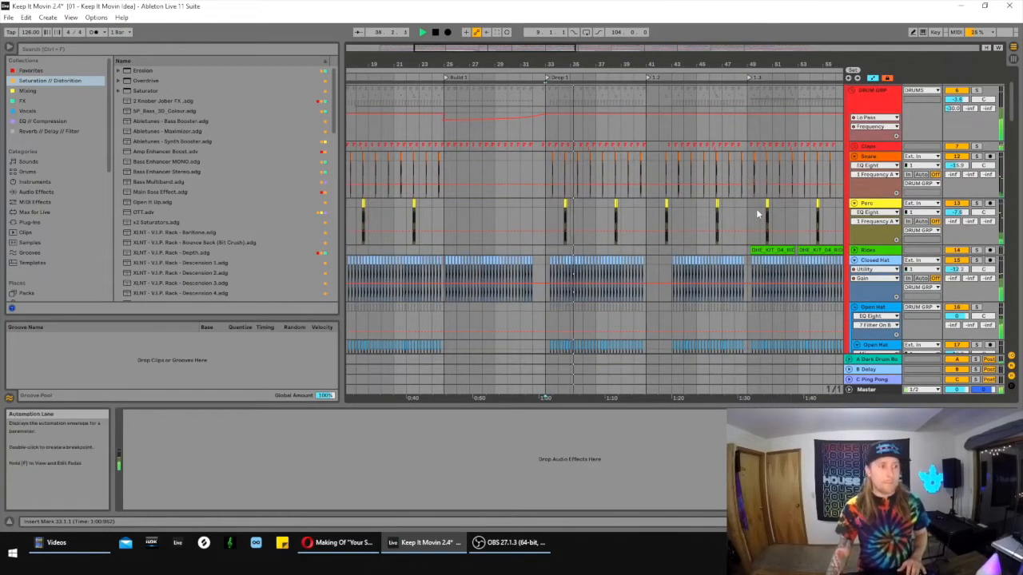
scroll(640, 136, down, 1)
- Zoom in on Drop 1, expand the Claps group, and unfold its Swing Clap track around bar 34
drag(507, 48, 508, 87)
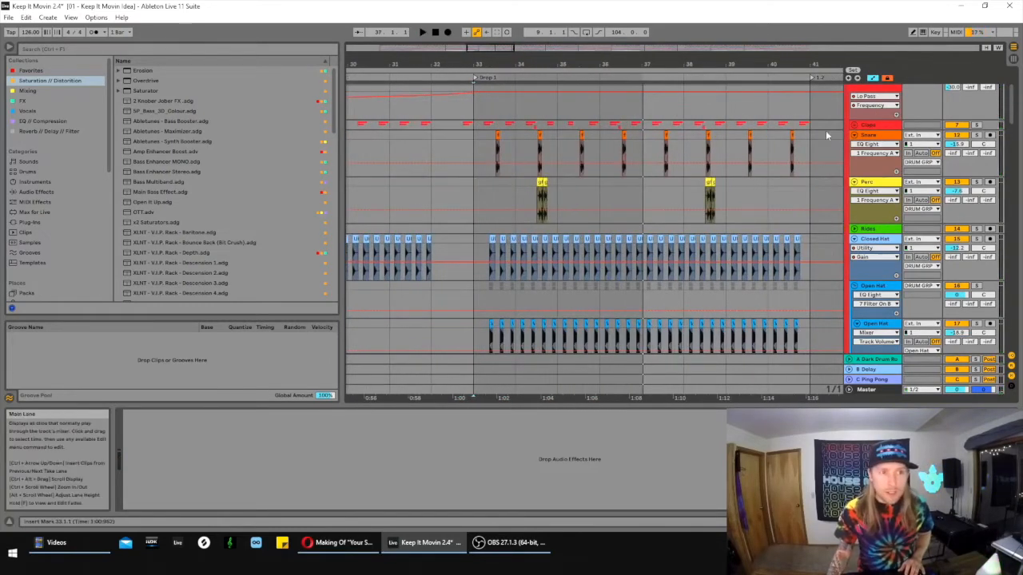
click(853, 125)
scroll(630, 160, down, 1)
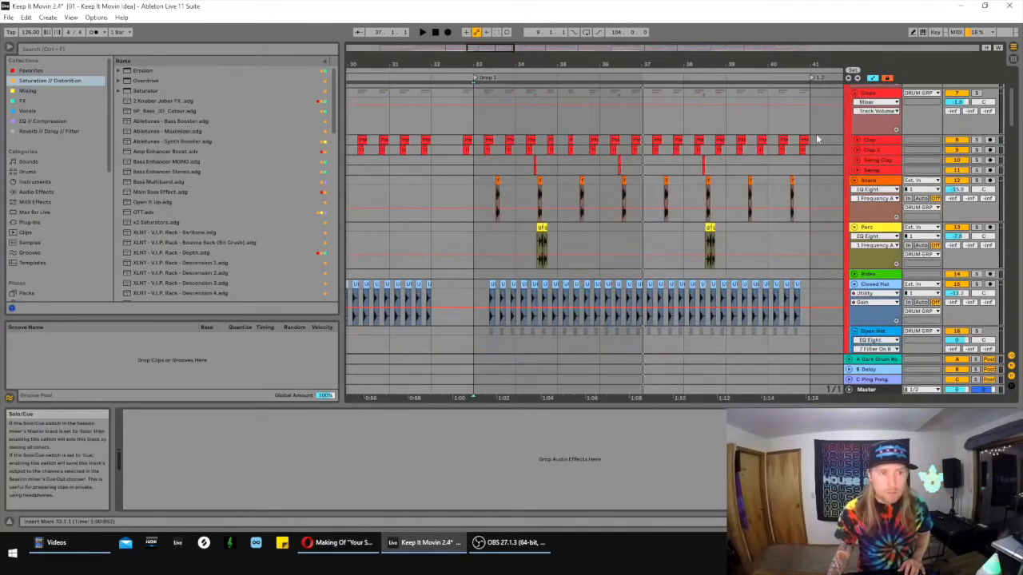
click(516, 160)
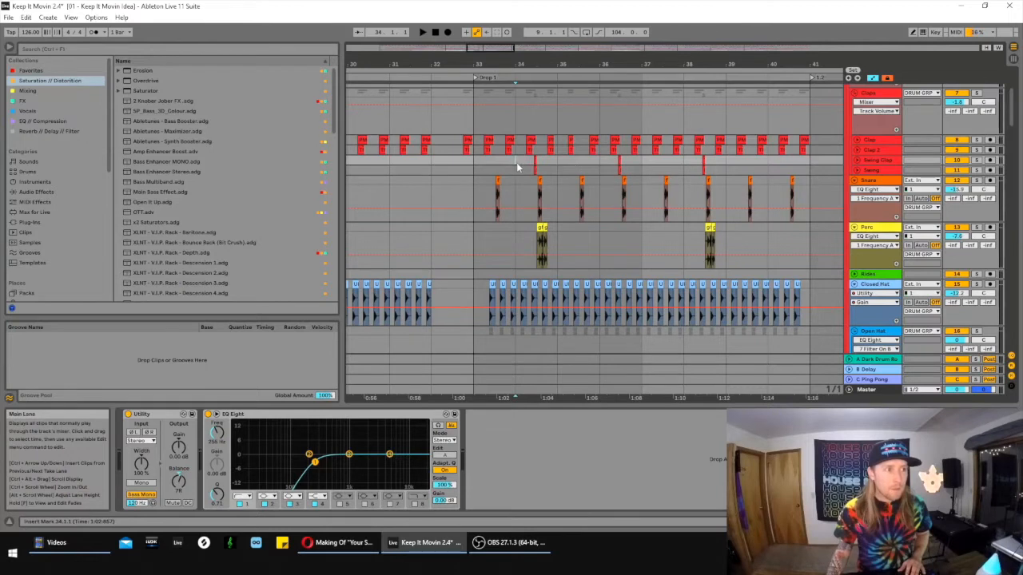
drag(490, 50, 489, 73)
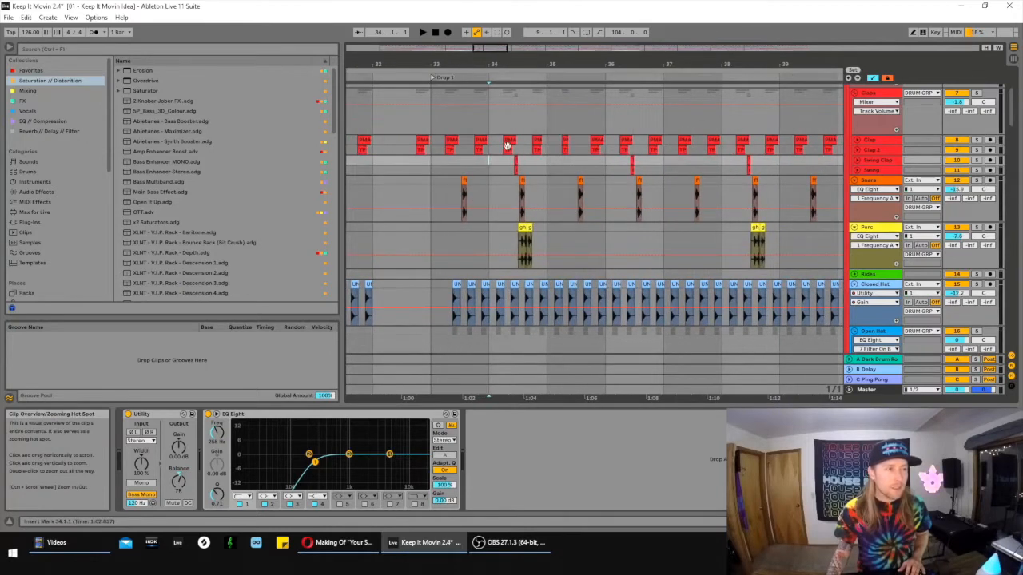
click(854, 162)
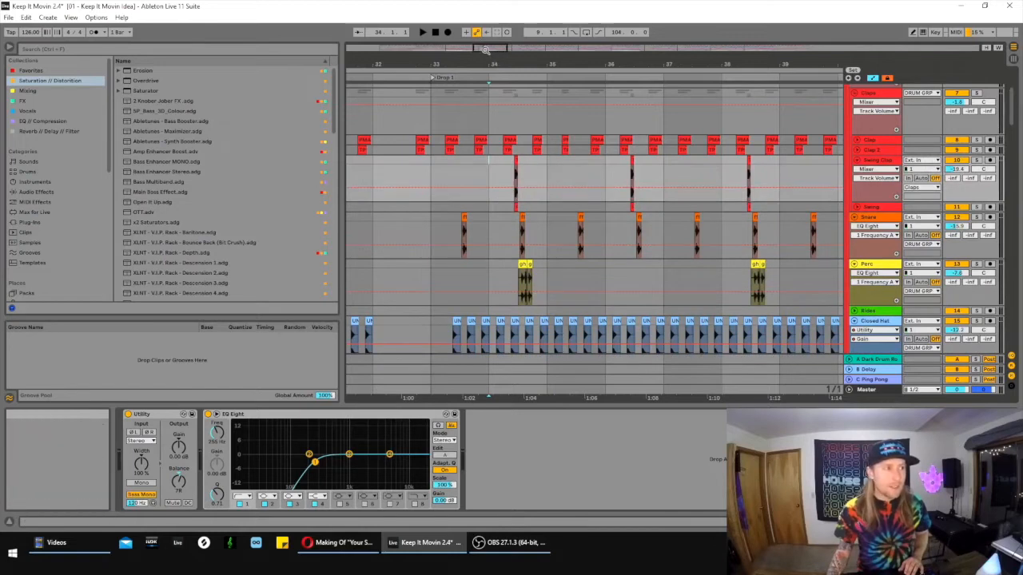
- Zoom in further around bar 34 and set the arrangement's fixed grid to 1/16
drag(485, 49, 487, 72)
right_click(497, 120)
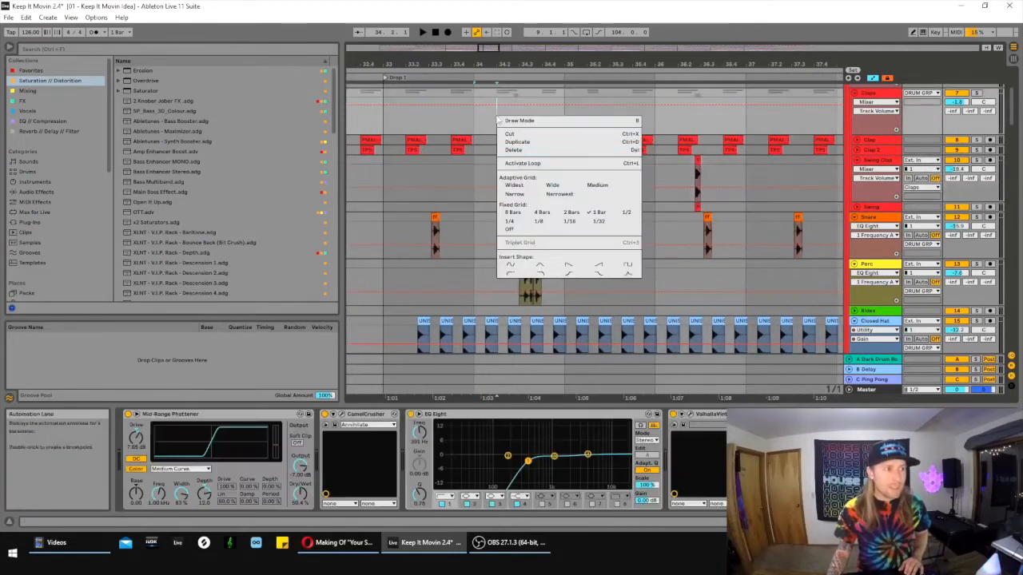
click(569, 222)
- Play the Swing Clap part from bar 34
click(476, 166)
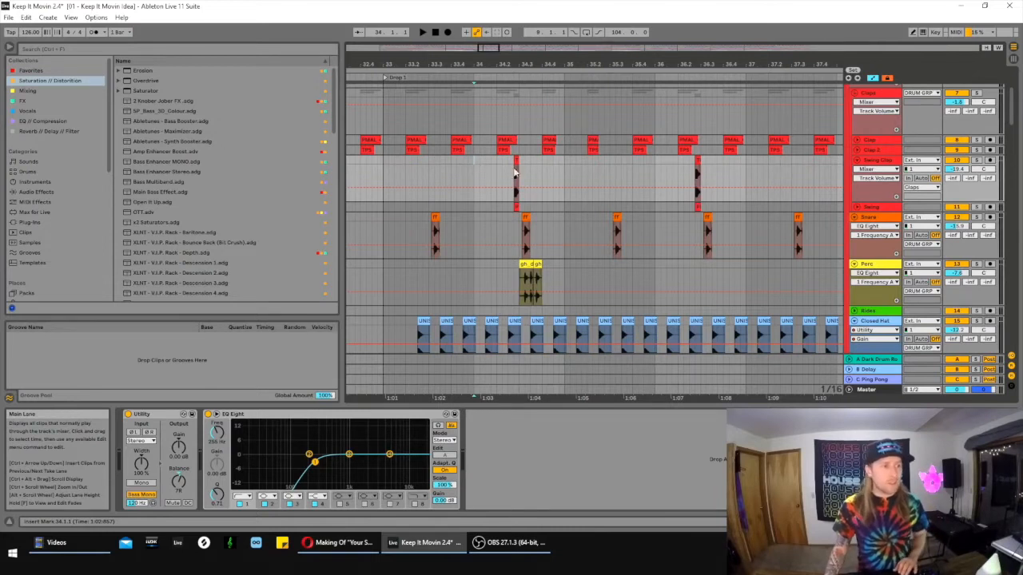
key(space)
key(space)
scroll(531, 222, down, 1)
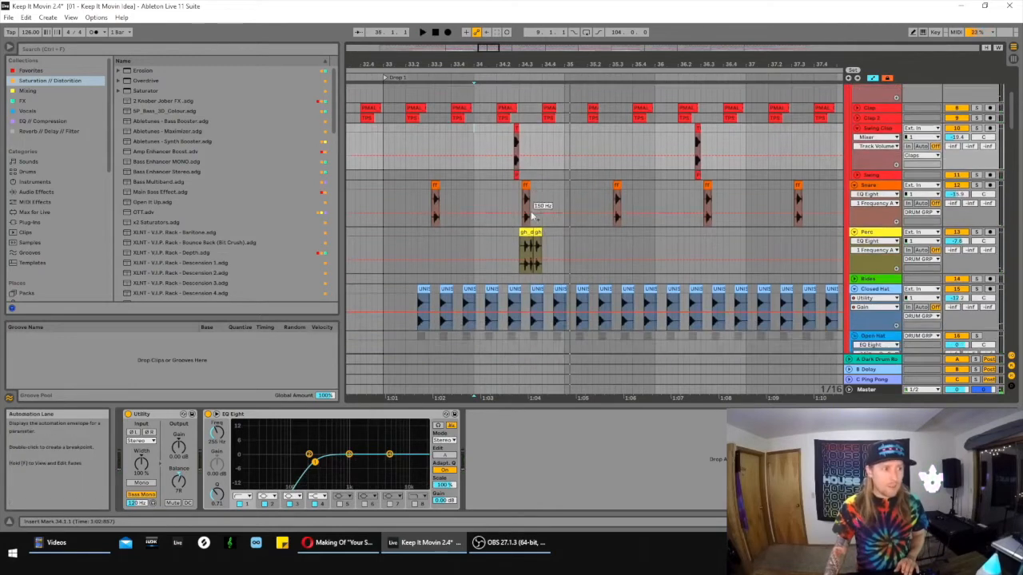
- Select the second Snare clip in Drop 1, solo the Snare track and play it from there
click(535, 184)
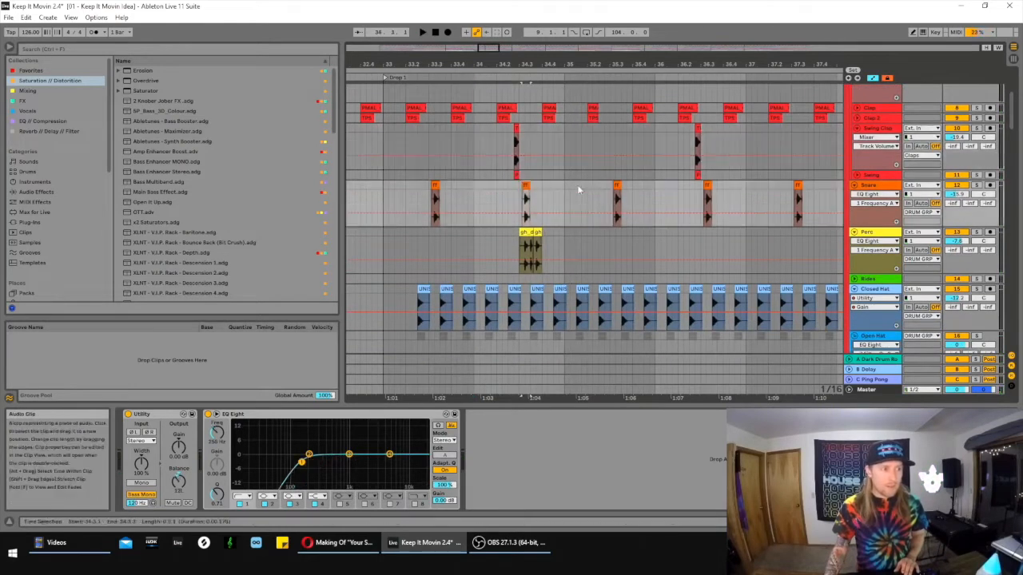
click(975, 185)
key(space)
- Select the first Perc clip in Drop 1, solo the Perc track and play it
key(space)
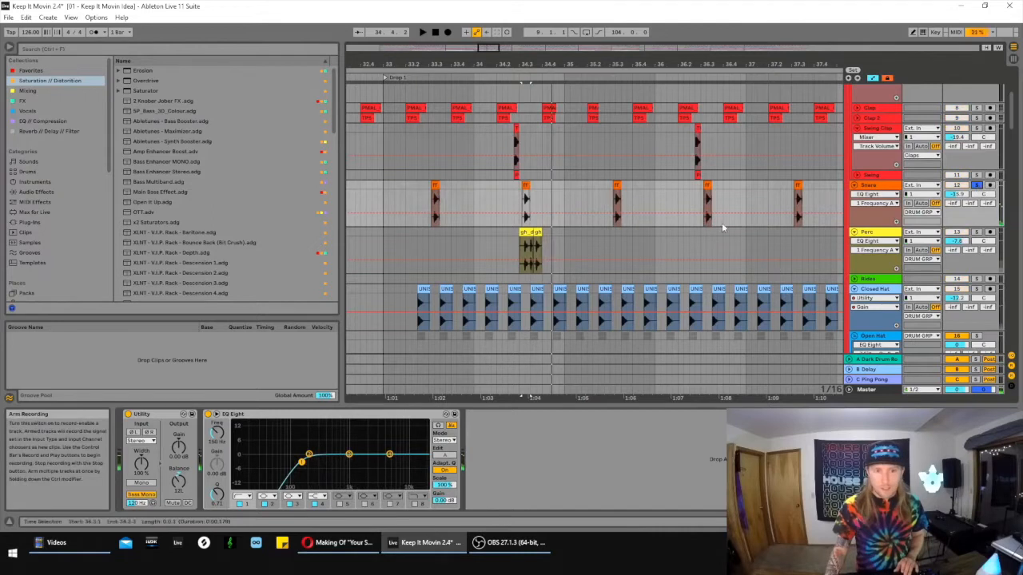
click(526, 233)
click(975, 231)
key(space)
key(space)
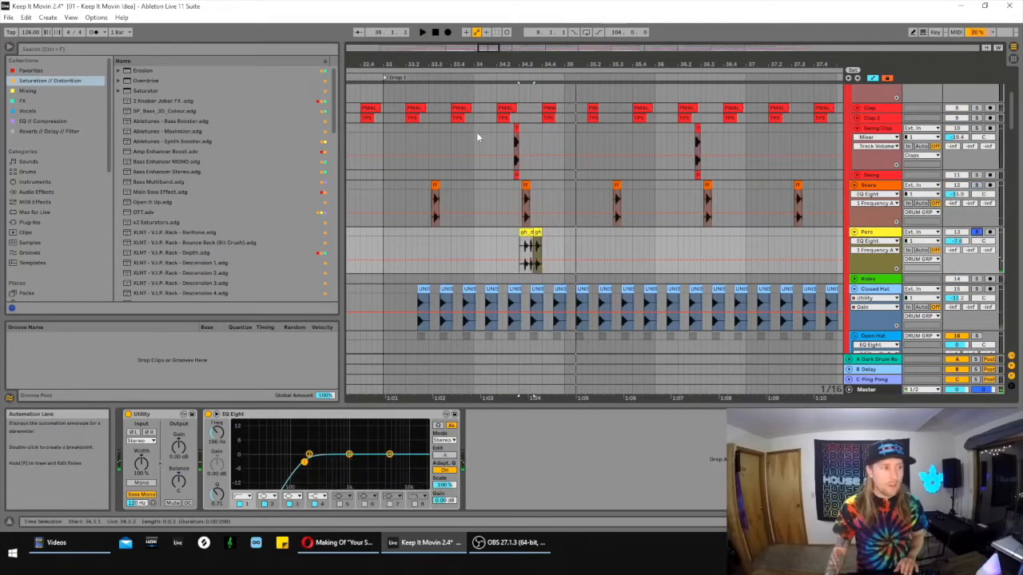
- Play the Drop 1 drum tracks together from bar 34, reviewing them down to the hats and Knock
scroll(989, 120, up, 5)
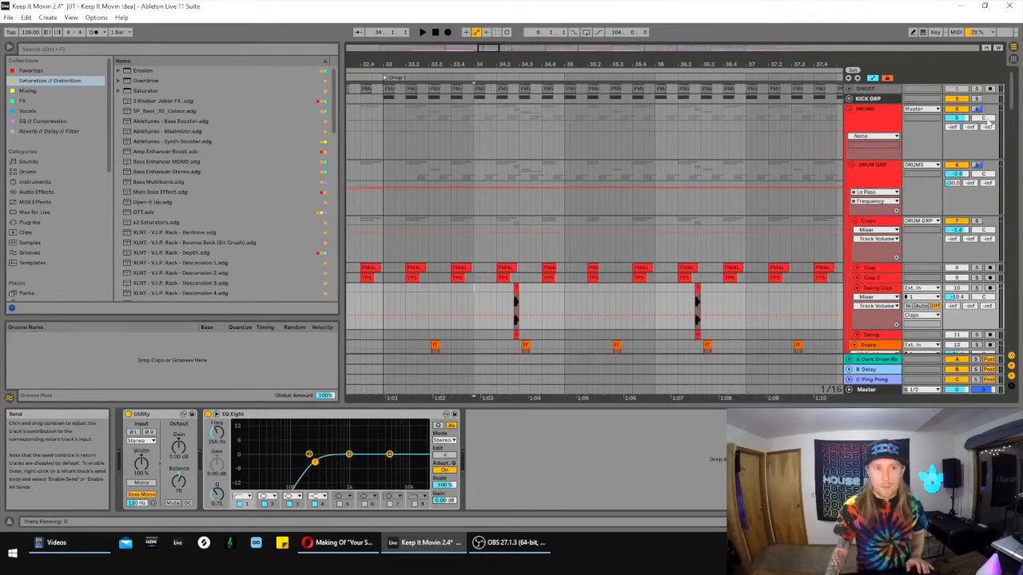
scroll(783, 173, down, 5)
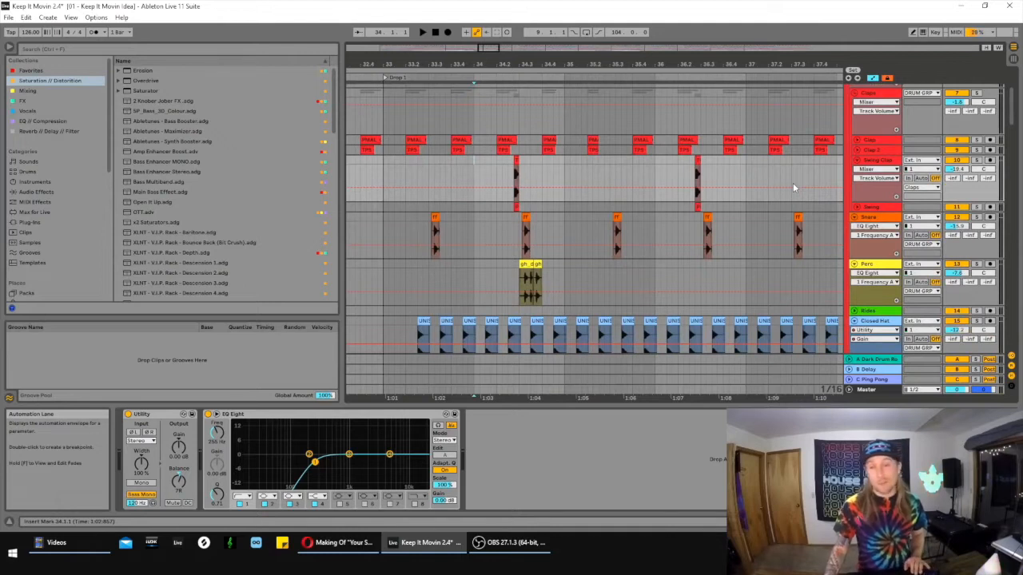
scroll(731, 209, down, 2)
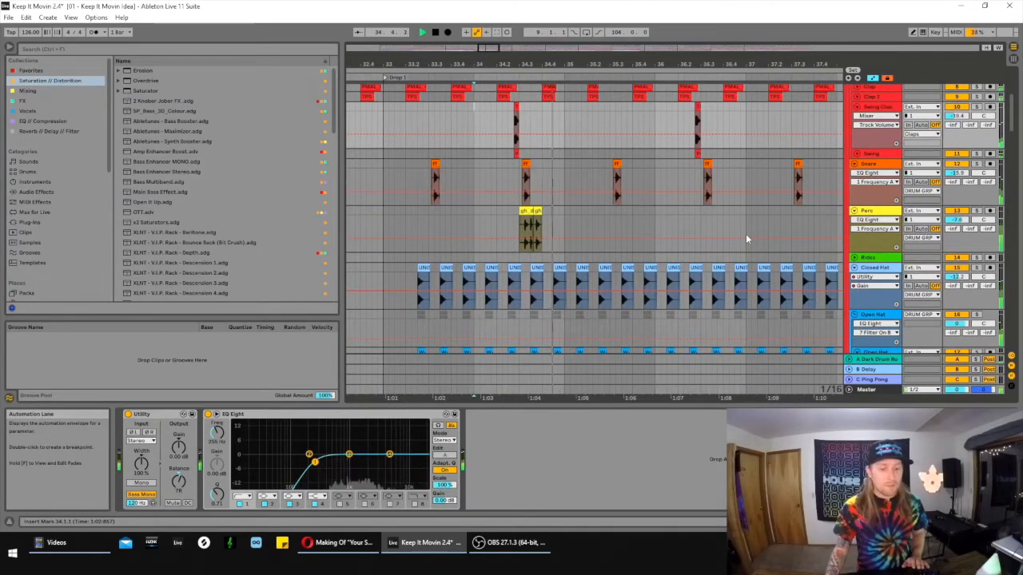
scroll(750, 211, down, 4)
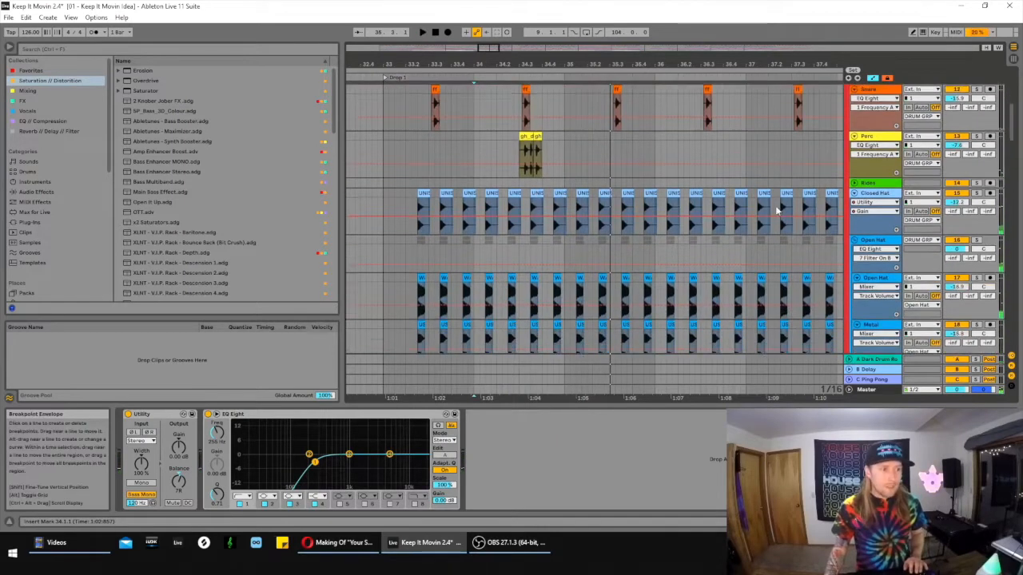
scroll(792, 190, down, 1)
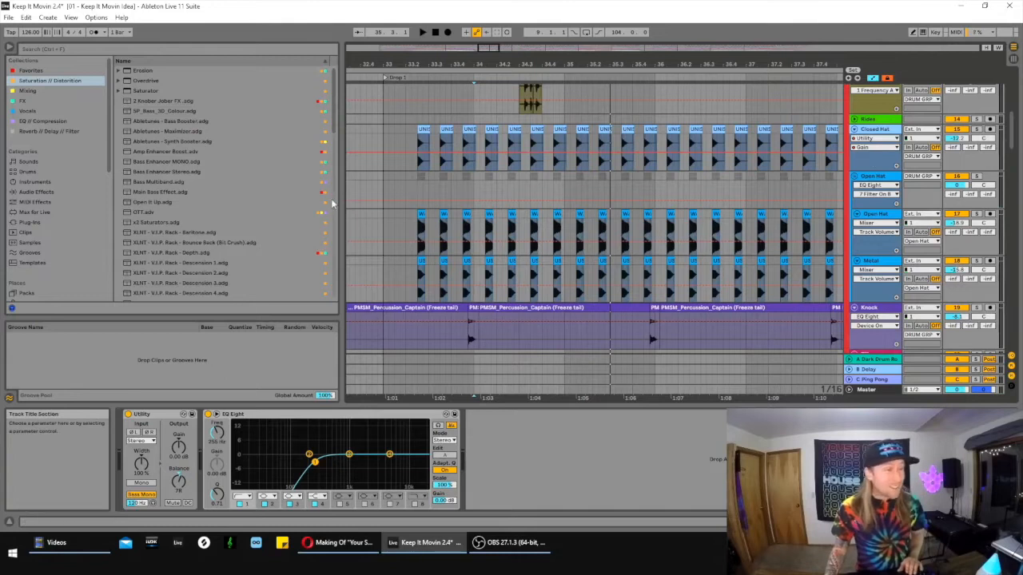
- Audition the Open Hat group from the first hat hit in bar 33, and its Metal and Open Hat layers individually
click(976, 176)
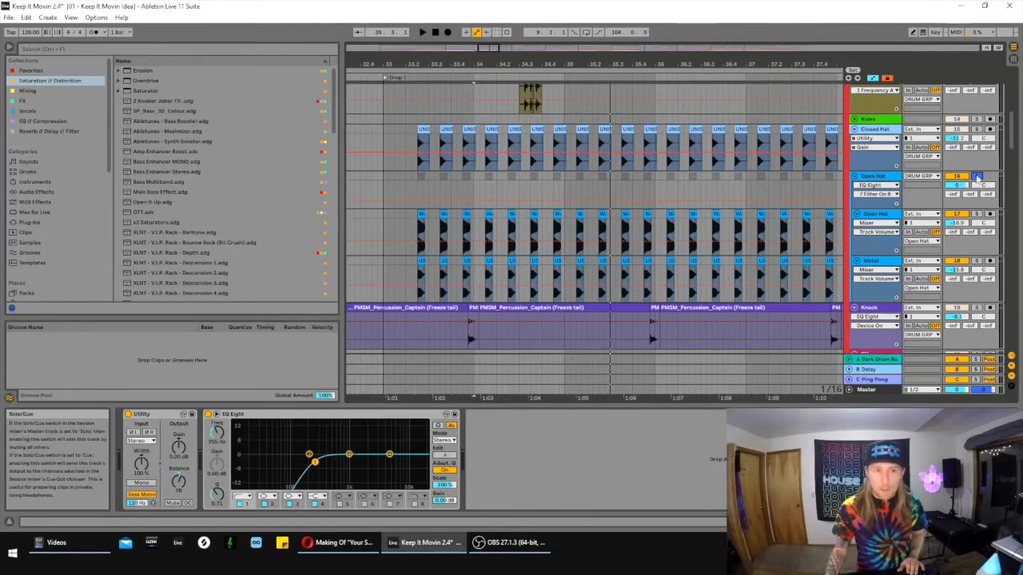
click(419, 194)
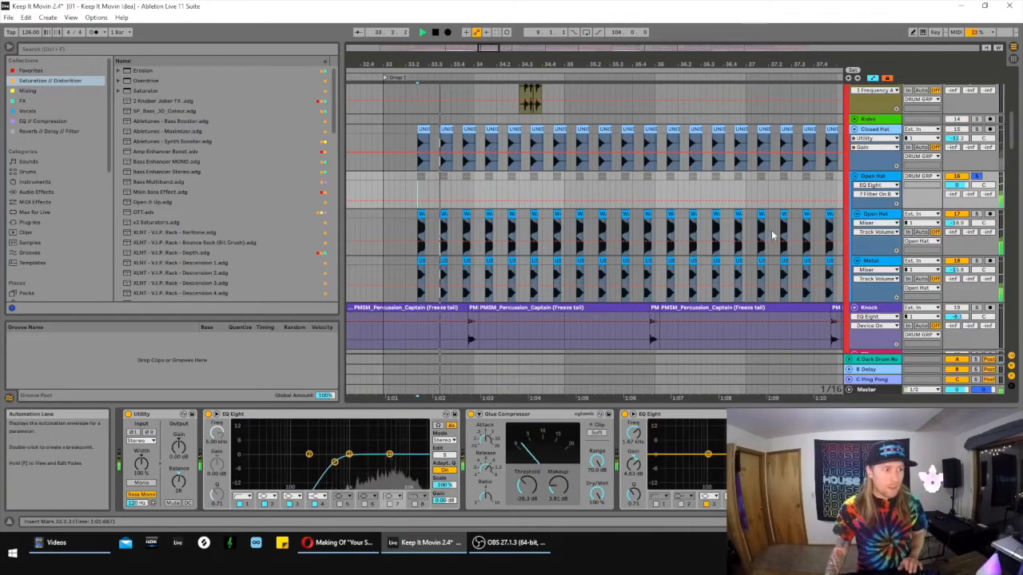
click(977, 260)
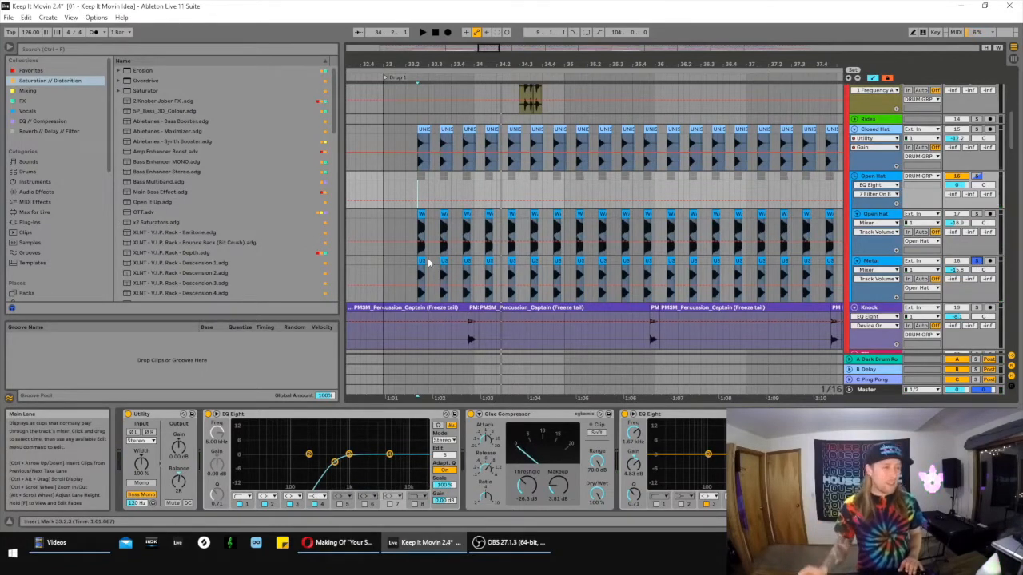
key(space)
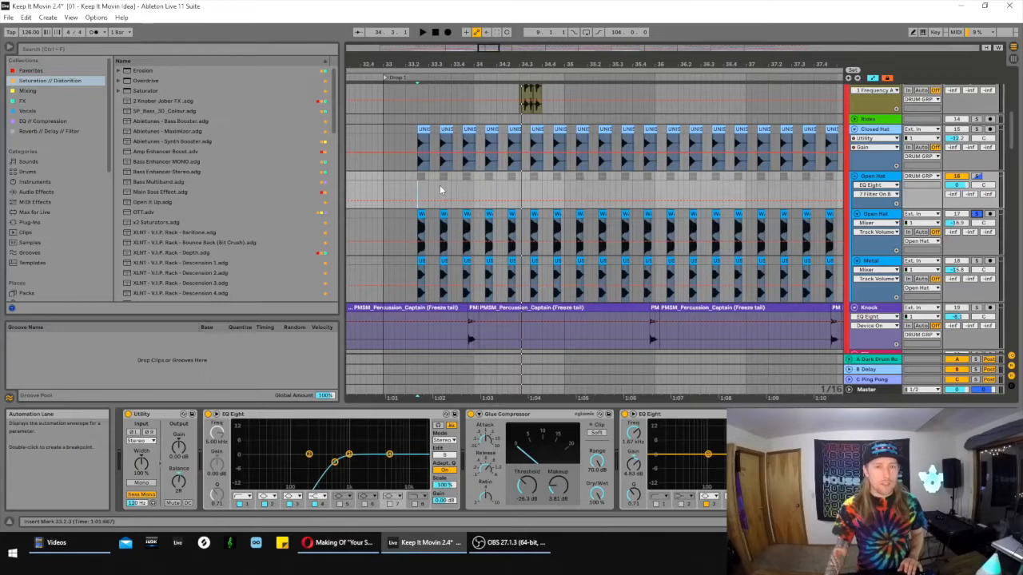
key(space)
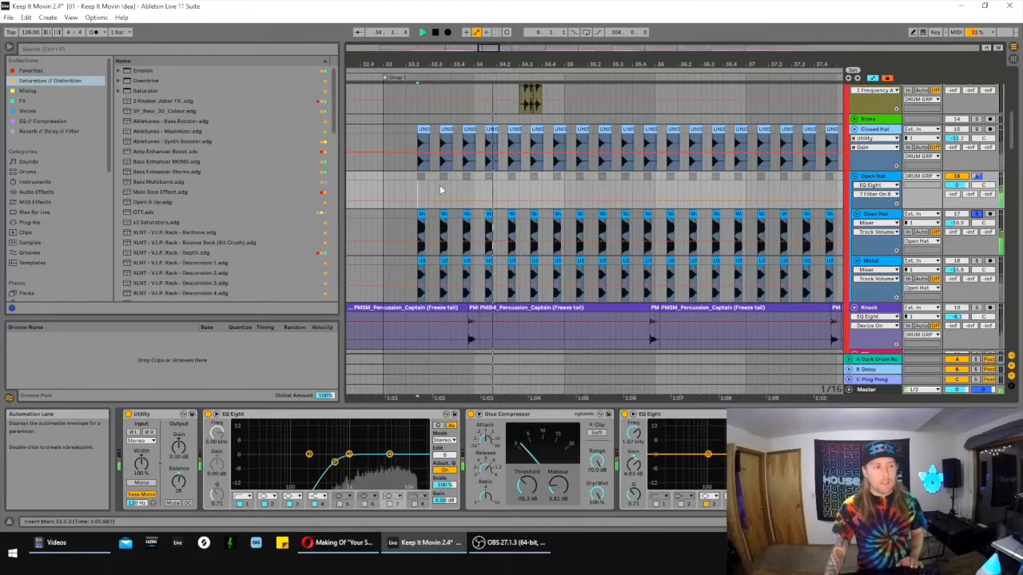
key(space)
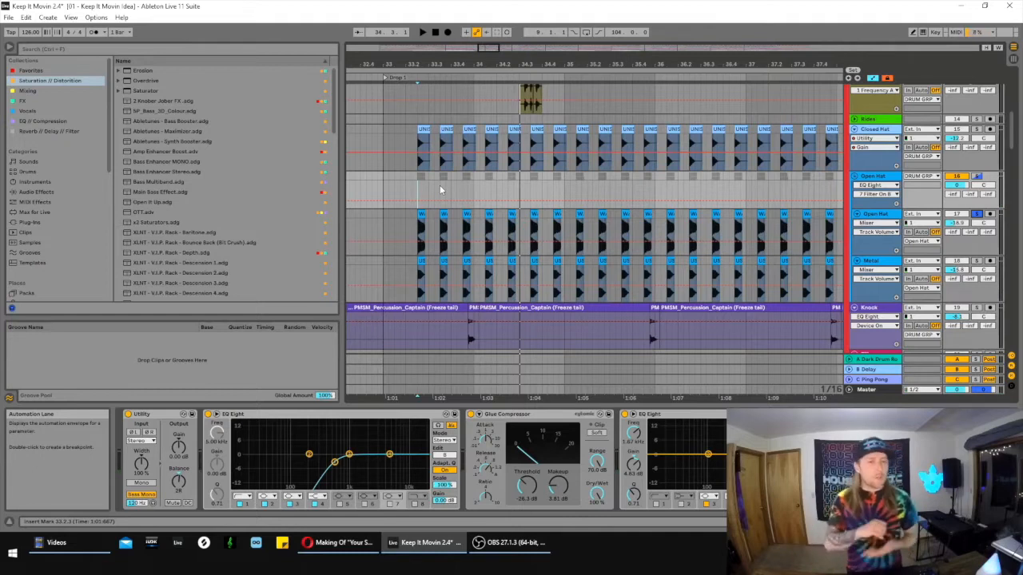
- Solo the Closed Hat track and play it alone, and together with the Open Hat group
click(975, 129)
key(space)
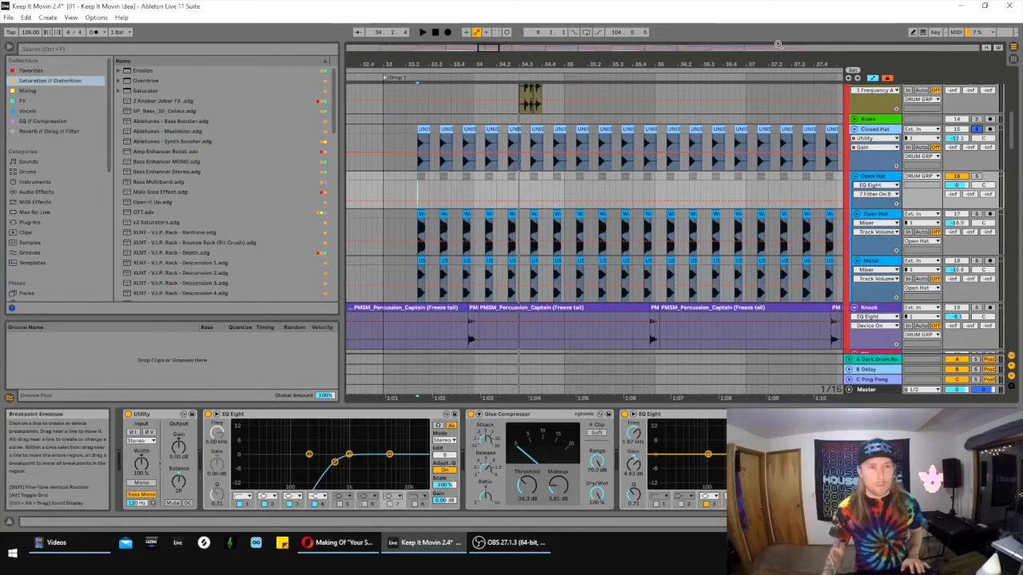
key(space)
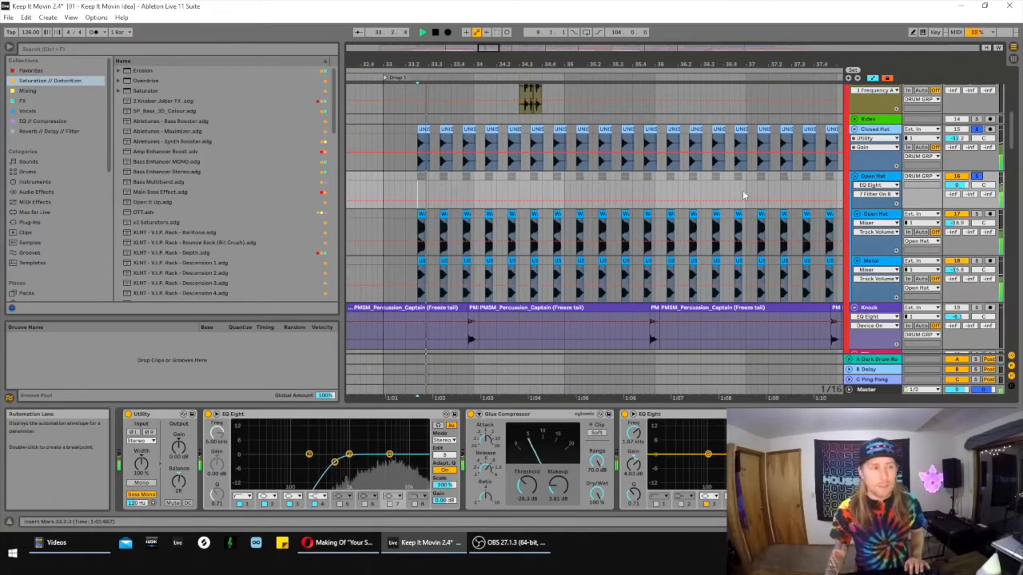
click(979, 130)
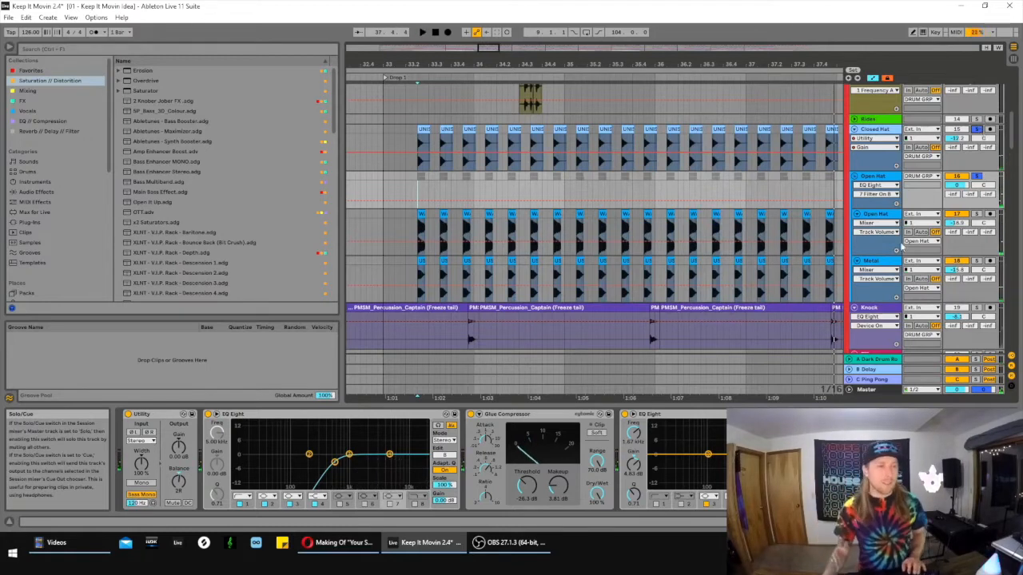
- Solo the Knock track and play its percussion clip from position 33.3.4
scroll(653, 294, down, 3)
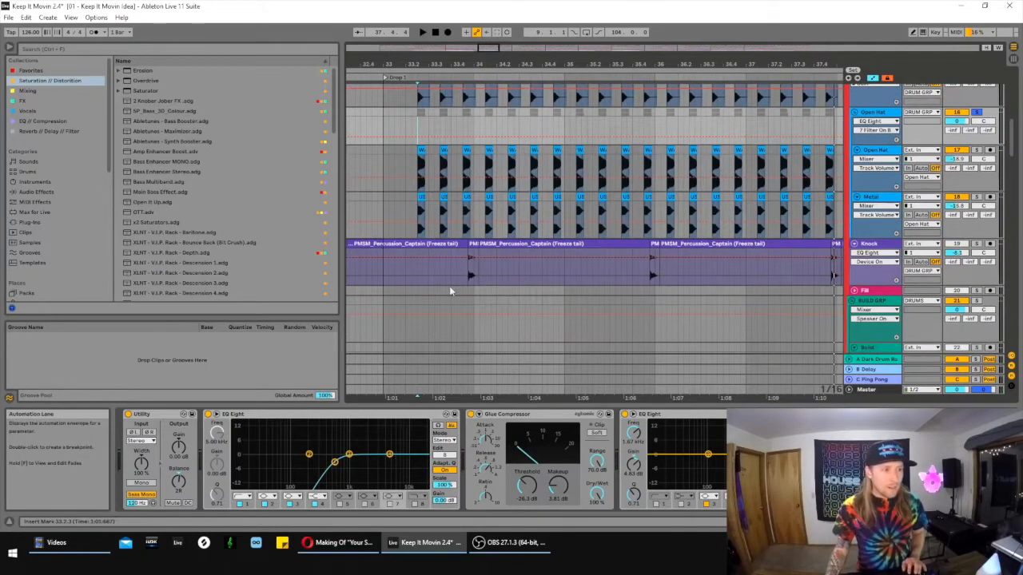
click(446, 278)
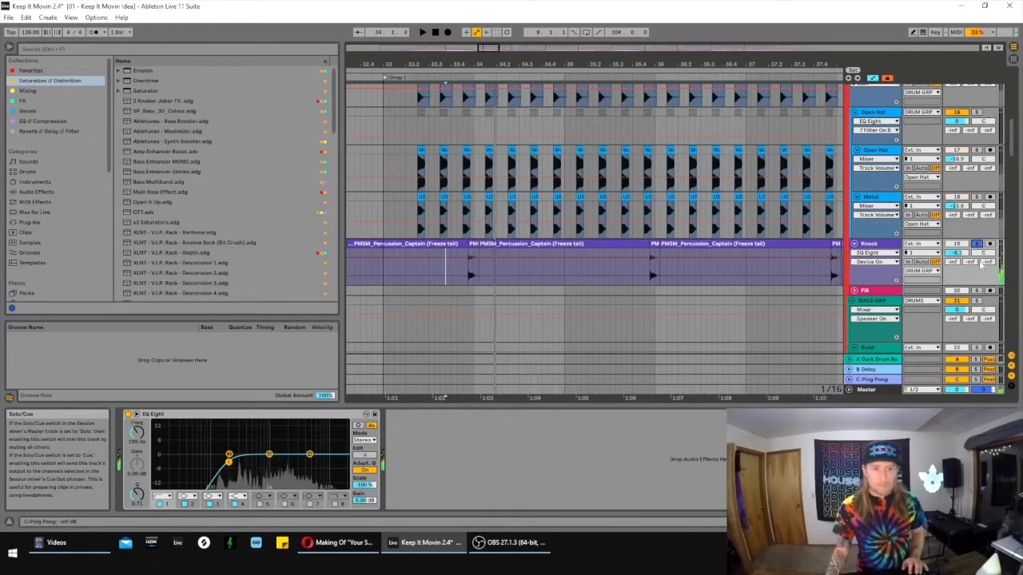
scroll(981, 232, up, 5)
key(space)
- Solo the whole DRUM GRP and play it from position 33.3.4
scroll(984, 210, up, 5)
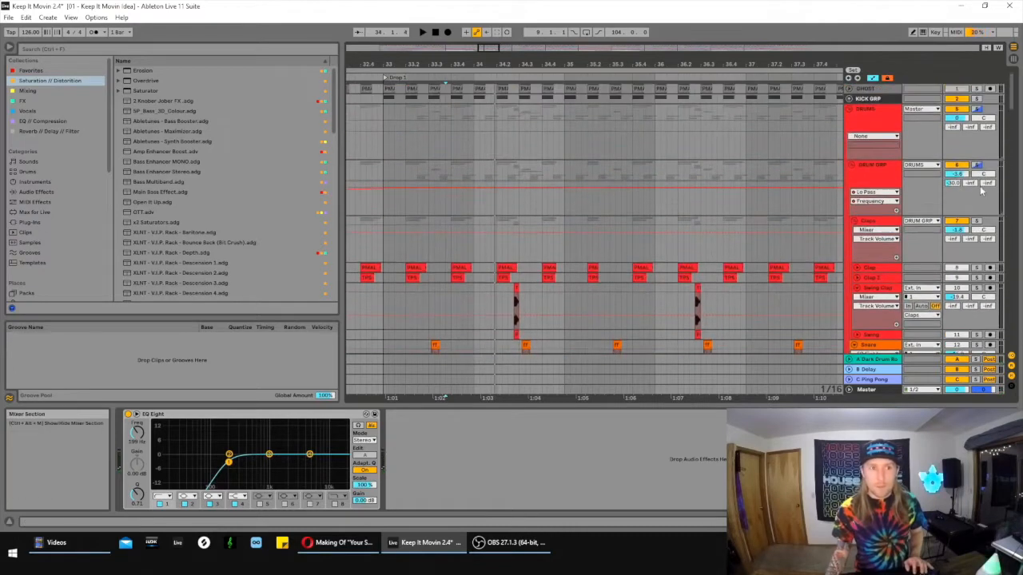
key(space)
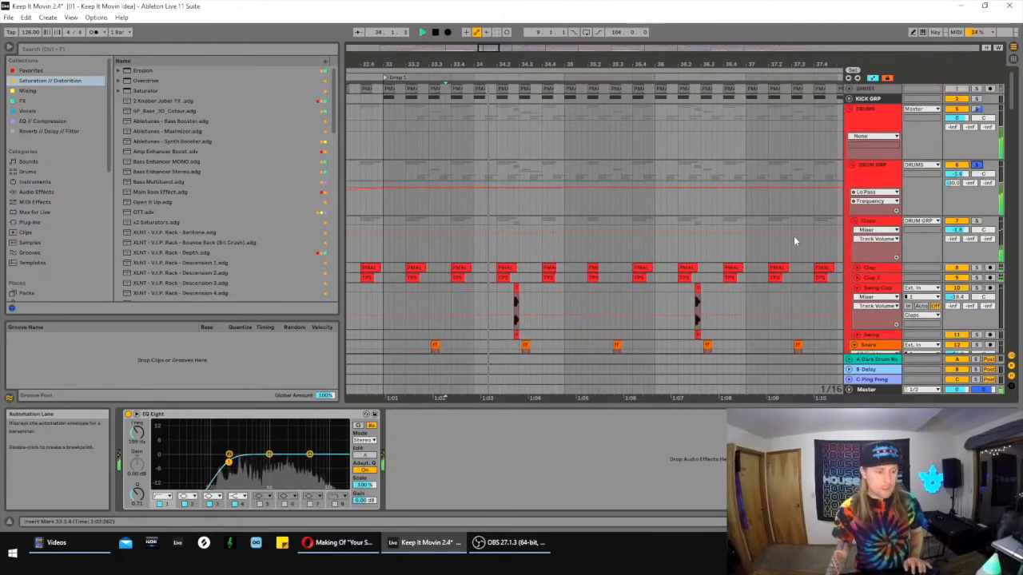
- Examine the drum clips in the first bars of Drop 1, from the claps down to the Knock track's percussion clips
scroll(793, 236, down, 3)
scroll(797, 248, down, 10)
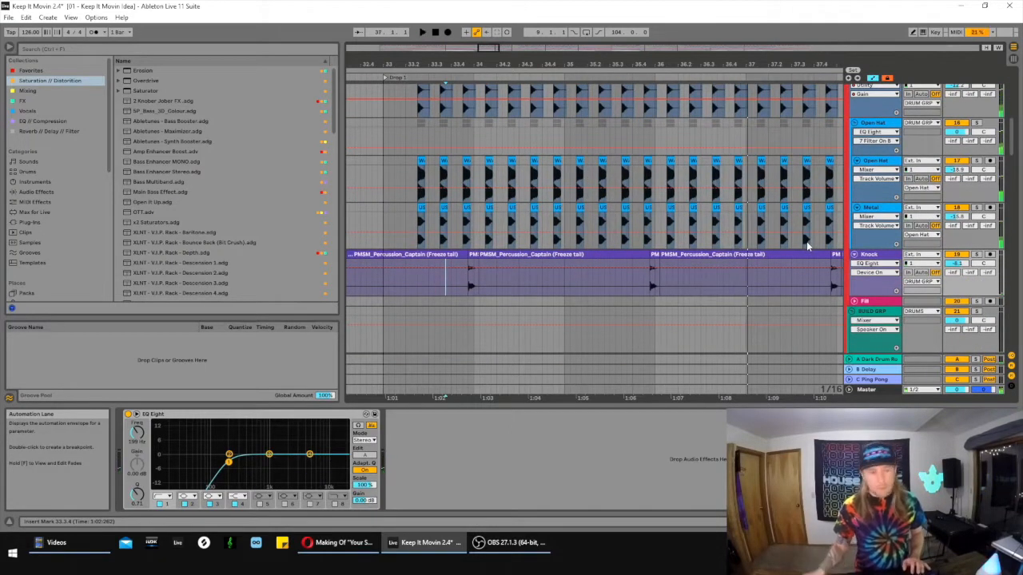
scroll(778, 238, down, 4)
drag(482, 50, 502, 173)
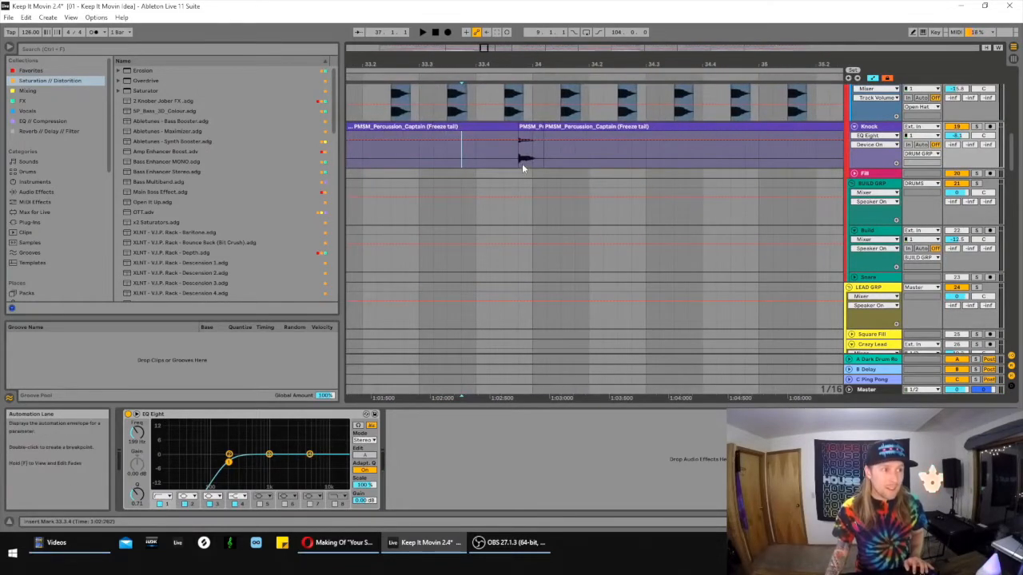
drag(484, 48, 485, 19)
right_click(519, 159)
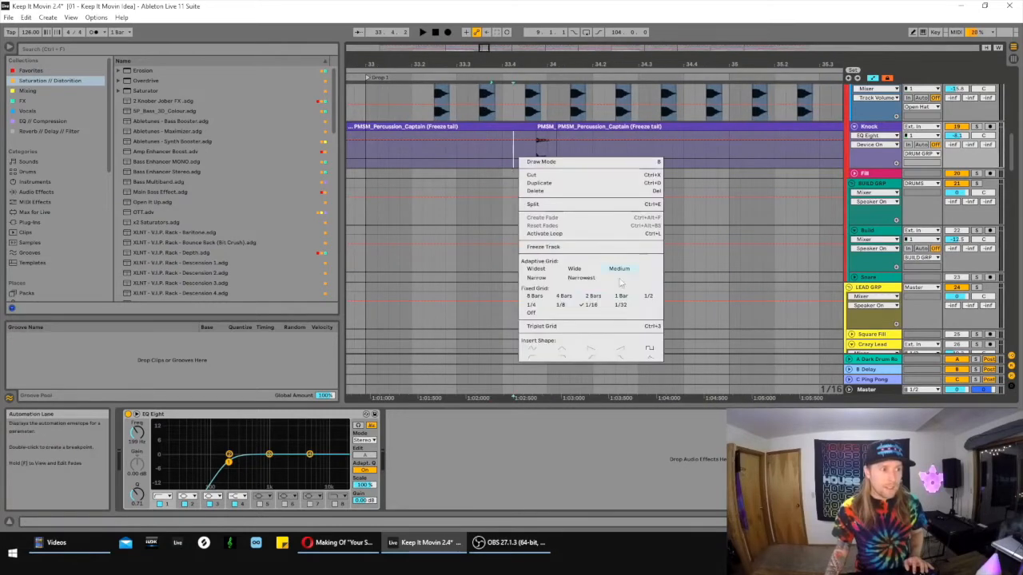
click(497, 159)
scroll(545, 114, up, 1)
drag(482, 50, 484, 34)
scroll(509, 149, up, 10)
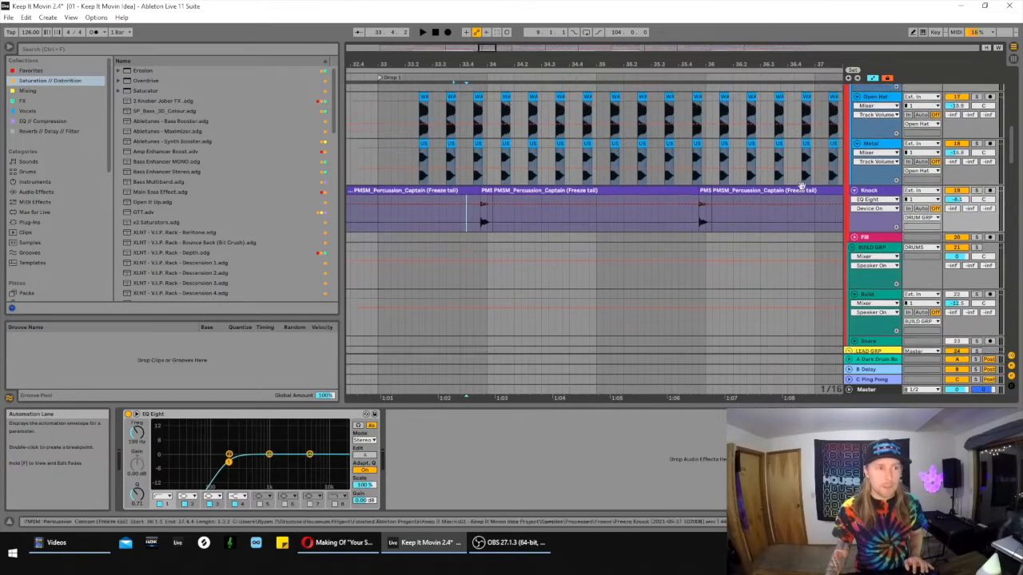
scroll(510, 153, up, 1)
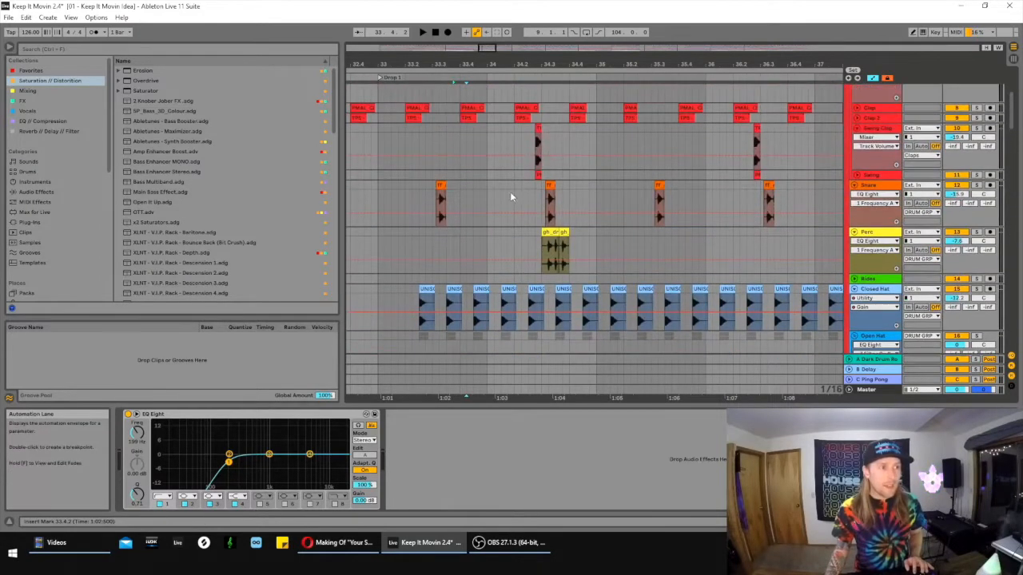
scroll(725, 148, down, 10)
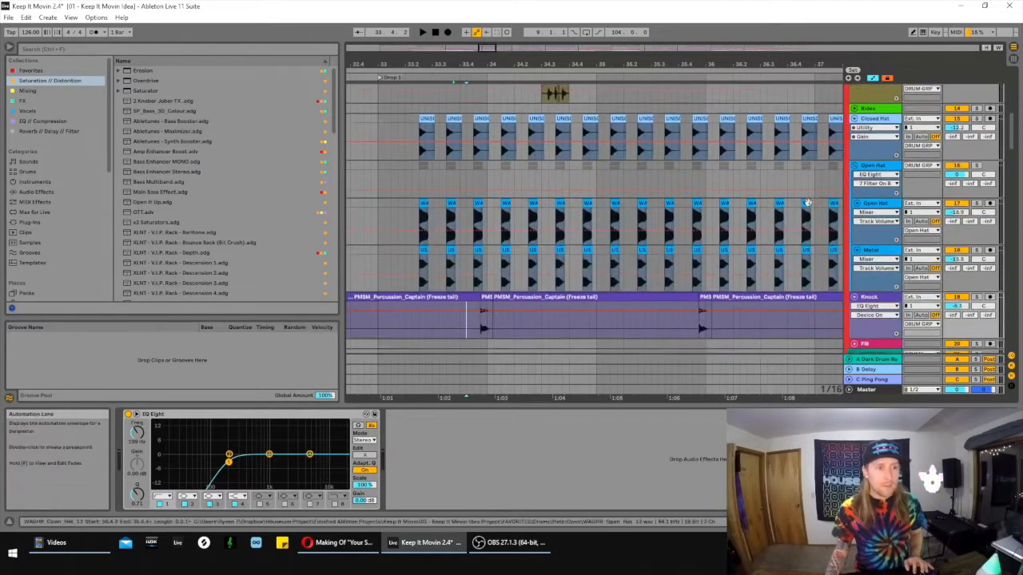
scroll(810, 226, down, 6)
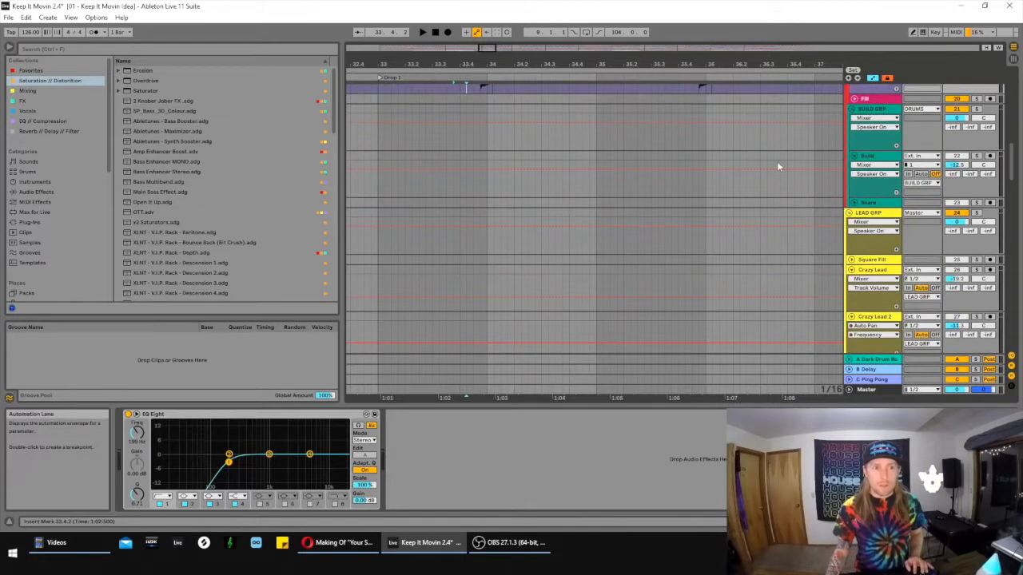
- Solo the Ahhh track in the CANDY group and play its clips from position 34.4.1
drag(484, 48, 492, 32)
scroll(723, 182, down, 8)
scroll(540, 192, down, 4)
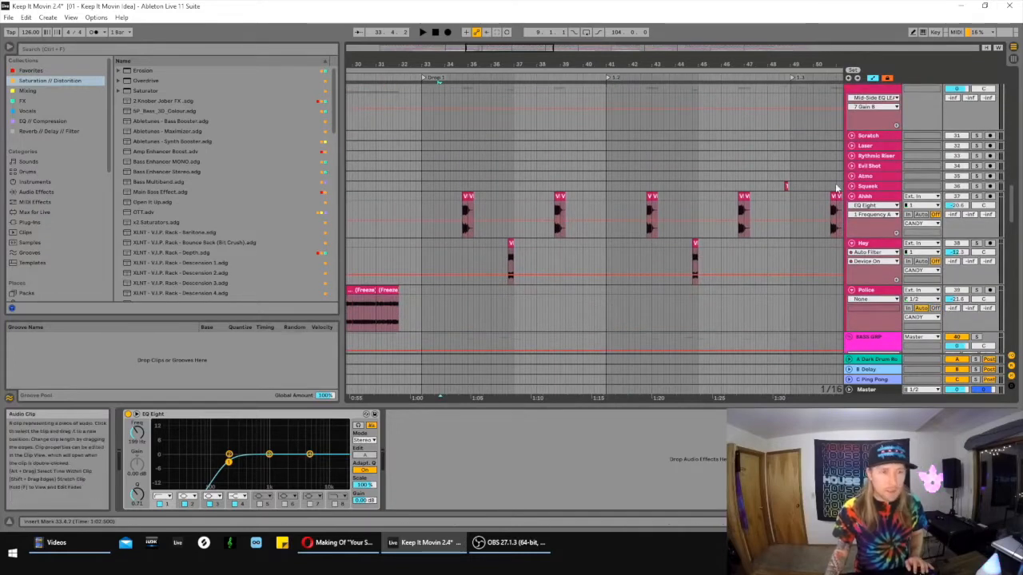
click(465, 201)
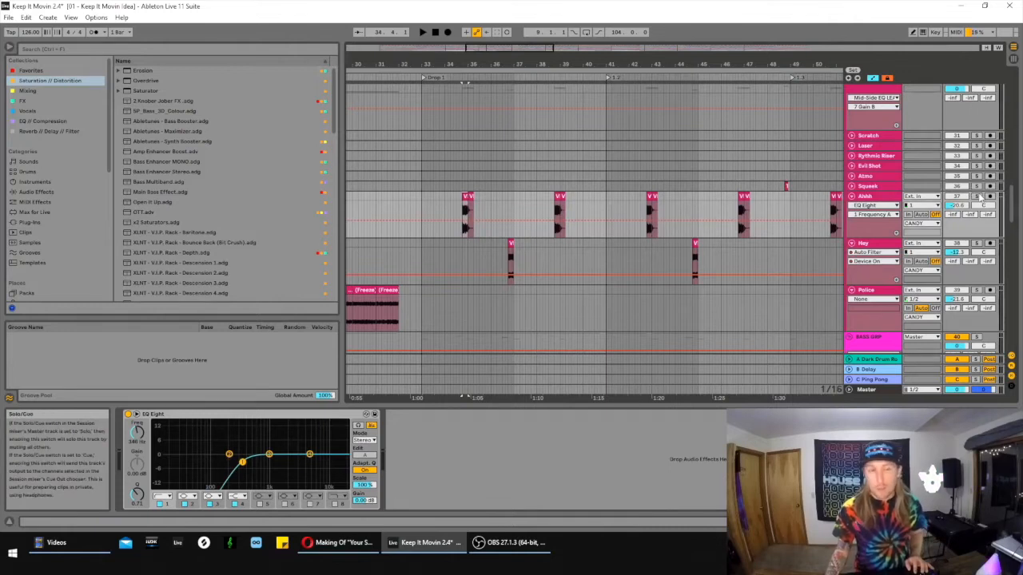
scroll(879, 136, up, 2)
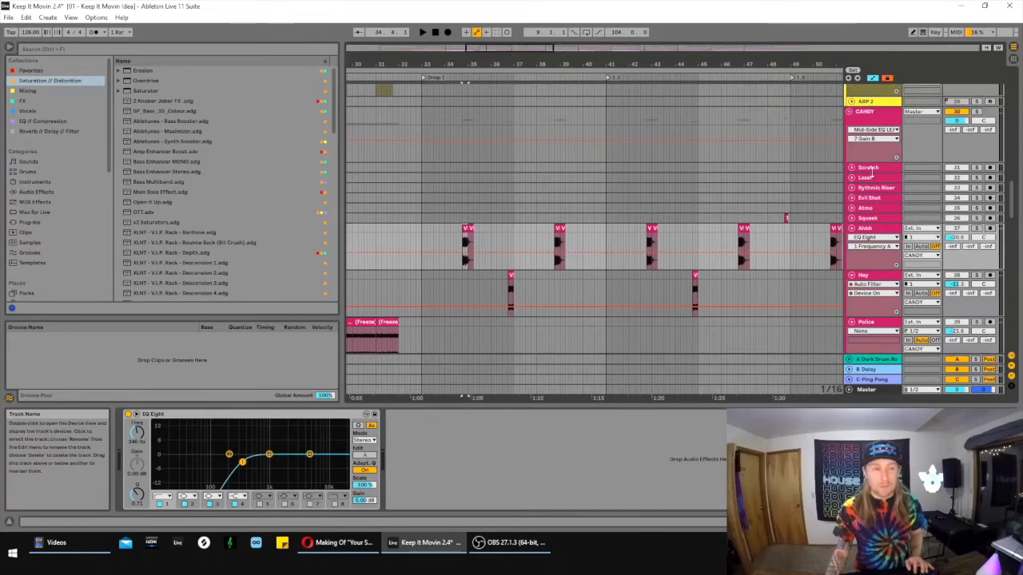
scroll(871, 173, up, 3)
scroll(878, 199, down, 3)
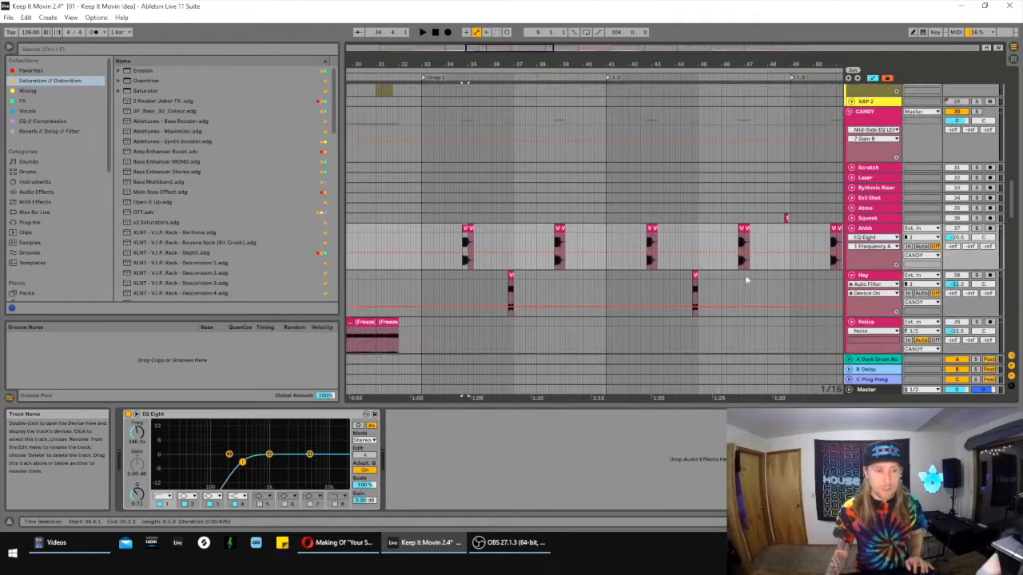
scroll(745, 279, down, 2)
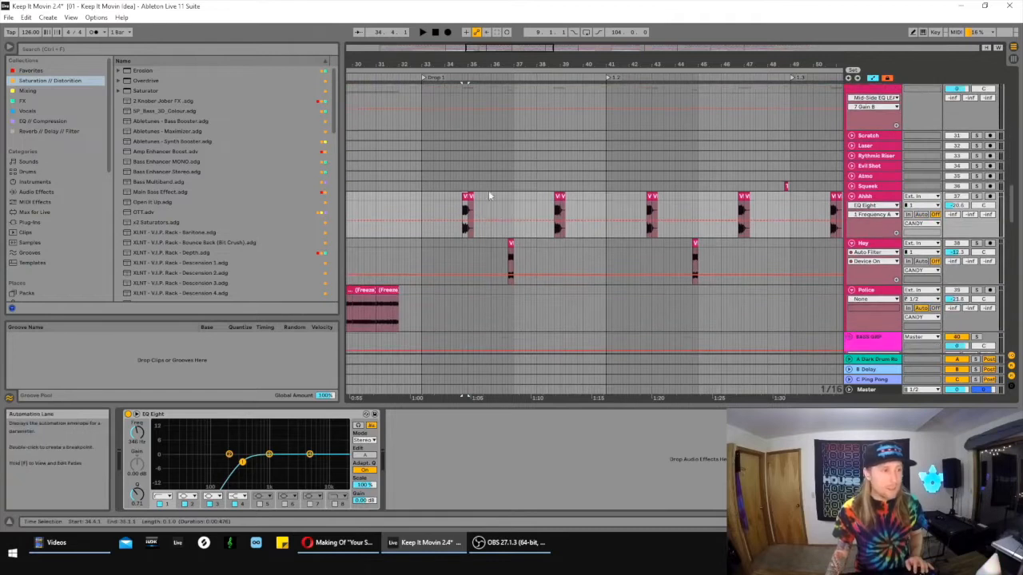
click(976, 197)
key(space)
key(space)
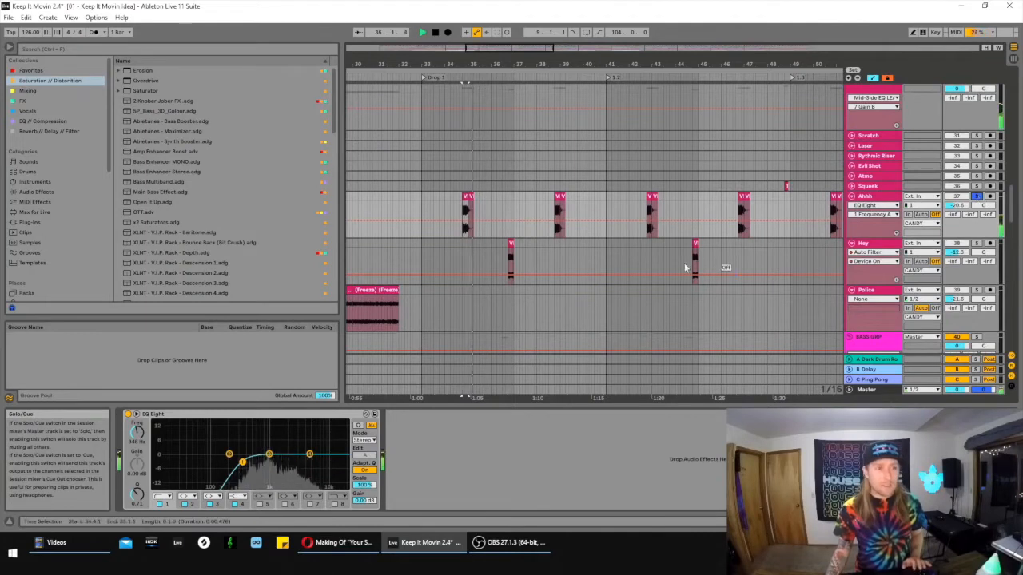
- Solo the Hey track and play its clip at position 36.4.1
click(510, 244)
click(976, 243)
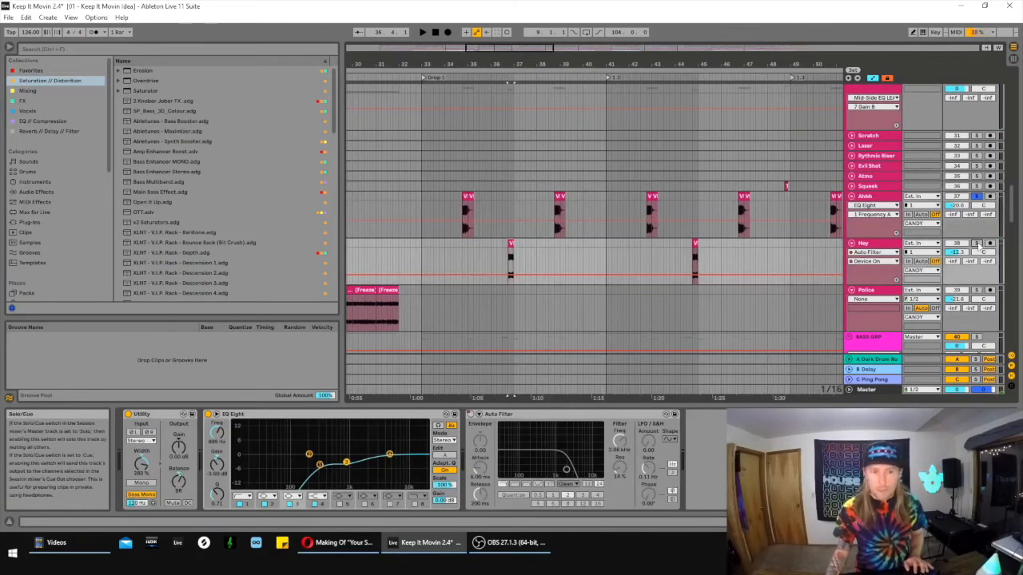
key(space)
key(space)
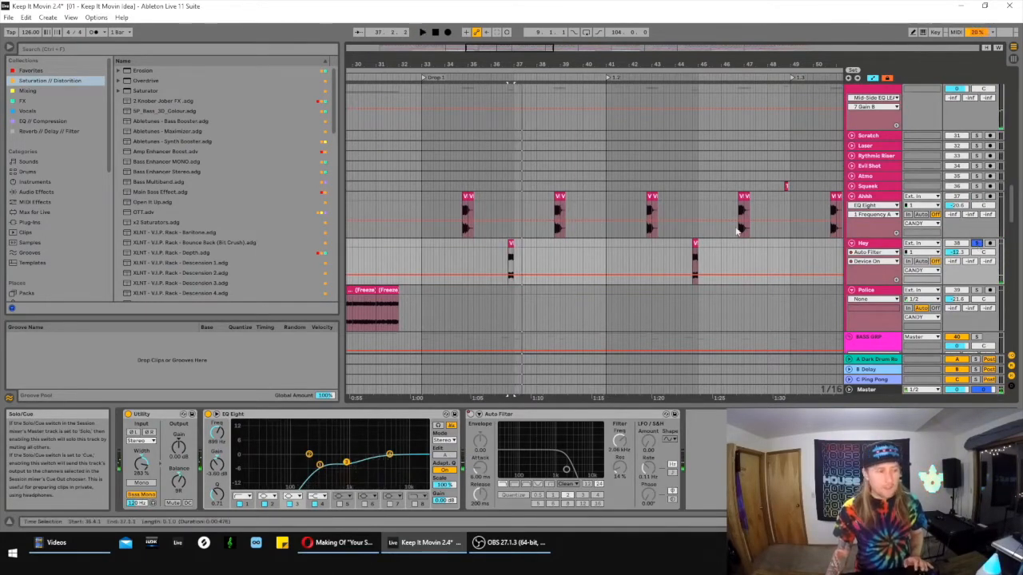
scroll(719, 234, down, 3)
drag(508, 63, 512, 104)
key(space)
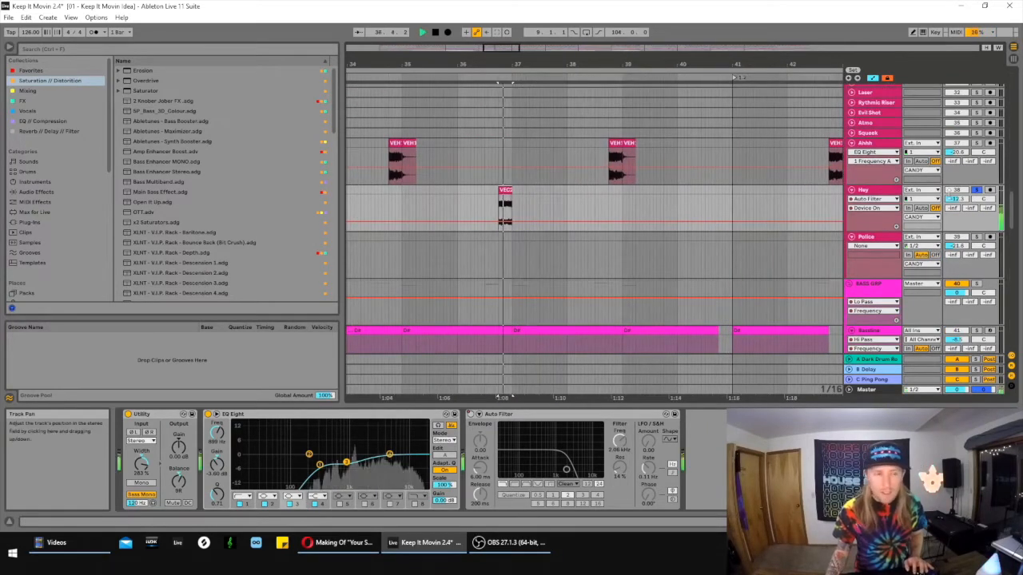
key(space)
- Examine the clip layout of the CANDY and BASS GRP tracks across Drop 1
mouse_move(501, 49)
mouse_down()
mouse_move(494, 28)
mouse_move(501, 33)
mouse_up()
scroll(574, 140, down, 4)
scroll(578, 152, up, 1)
scroll(585, 210, down, 1)
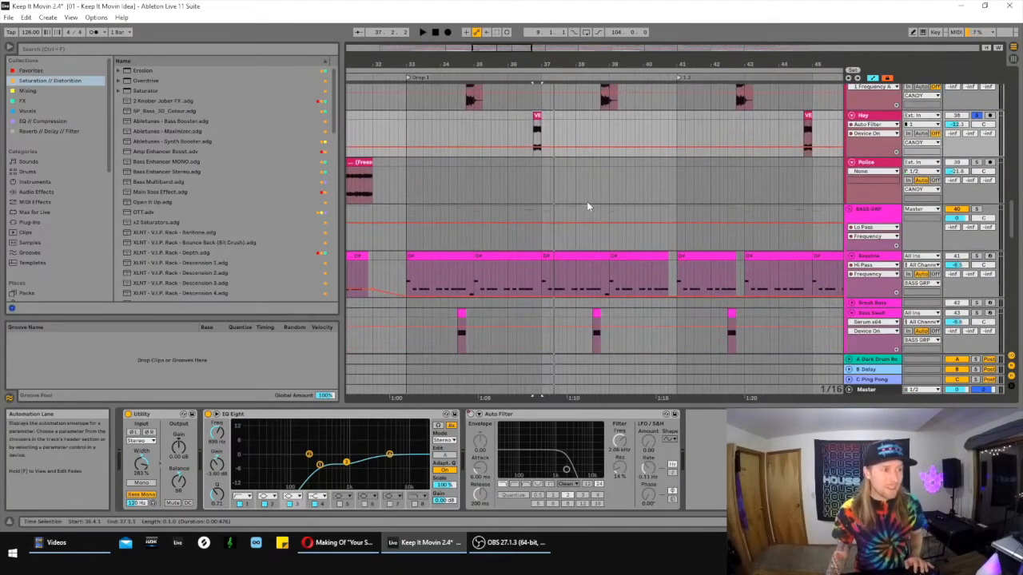
scroll(588, 204, up, 3)
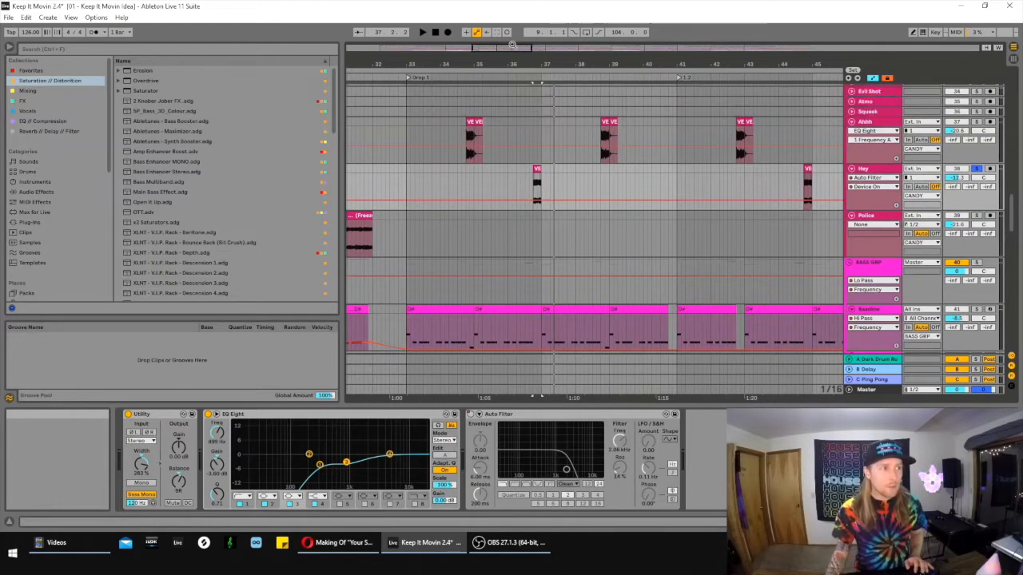
drag(524, 46, 521, 40)
scroll(736, 194, up, 2)
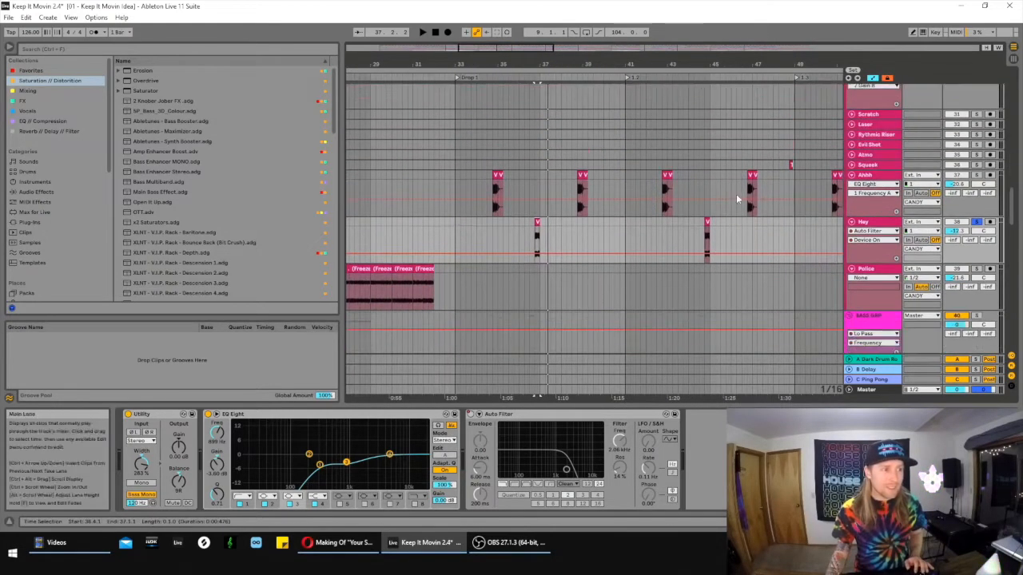
scroll(739, 195, down, 3)
scroll(740, 195, down, 4)
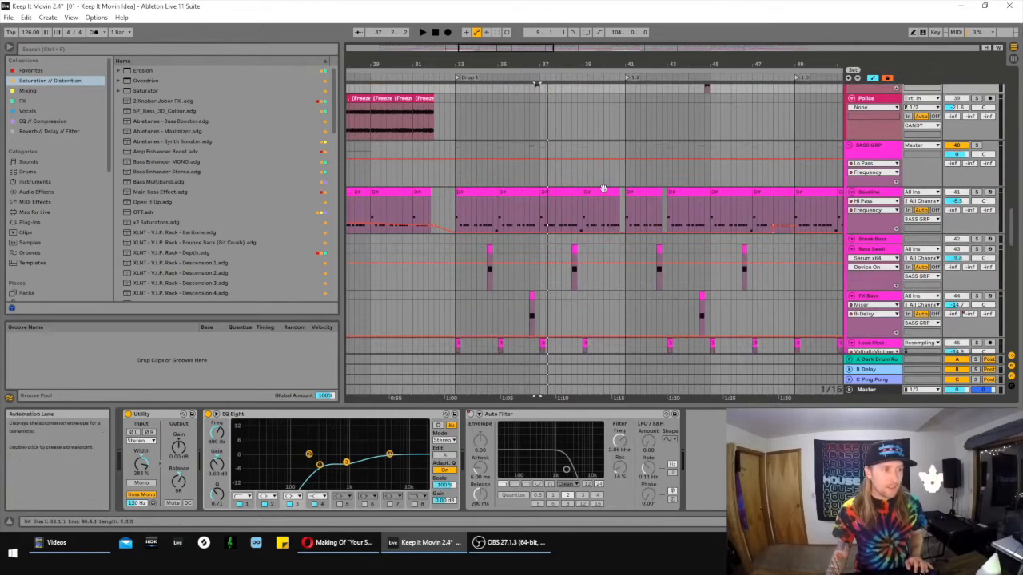
- Solo the Bassline track and play its clip from position 33.1.1
click(671, 194)
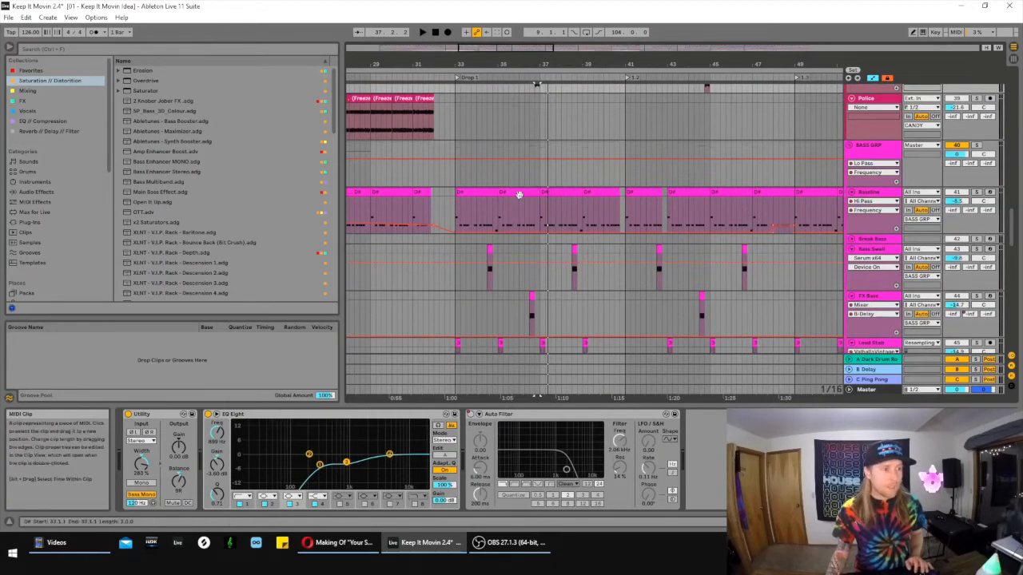
click(479, 192)
click(975, 192)
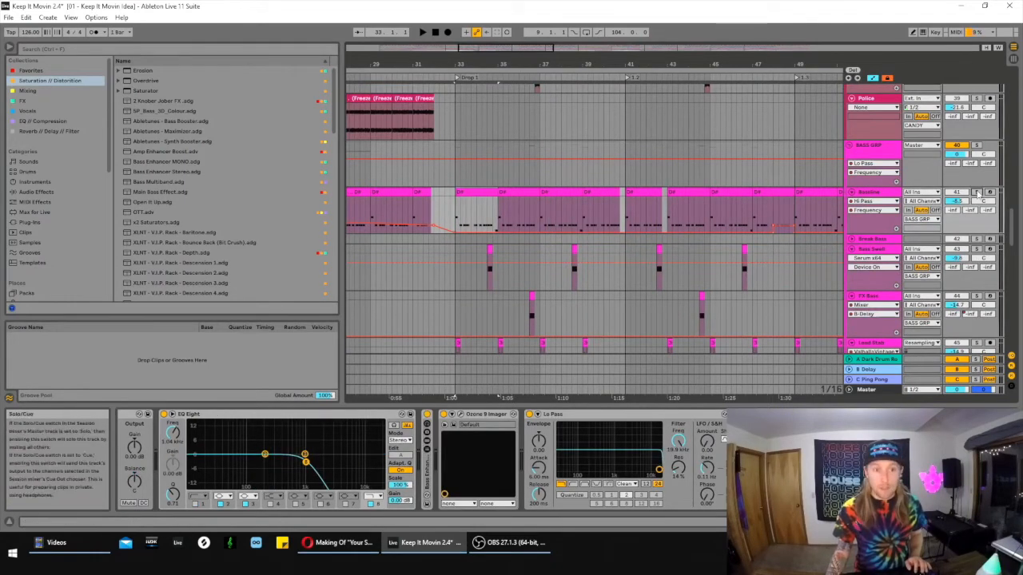
key(space)
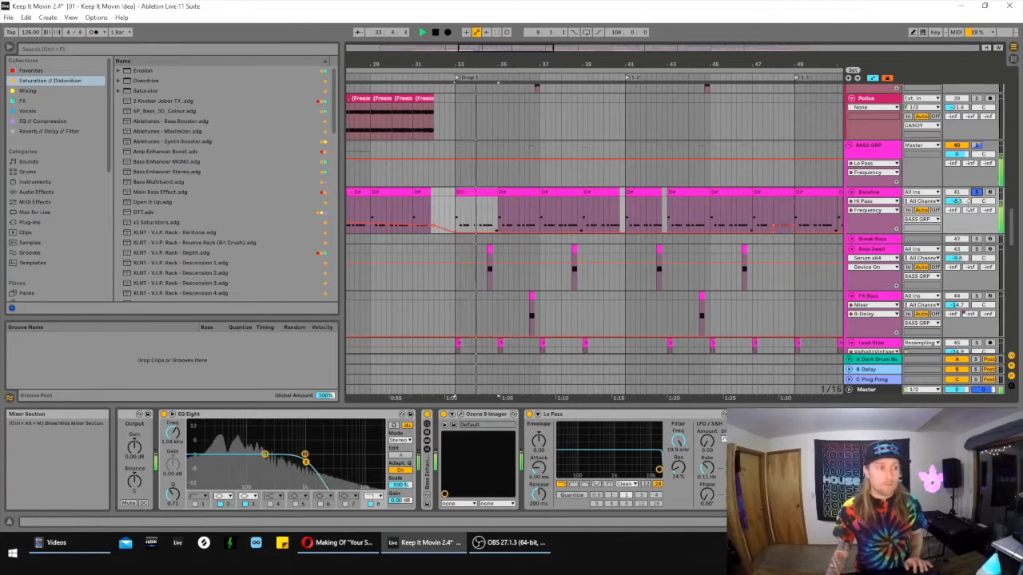
key(space)
- Solo the Claps group together with the Bassline and play both from position 33.1.1
drag(1012, 223, 1018, 90)
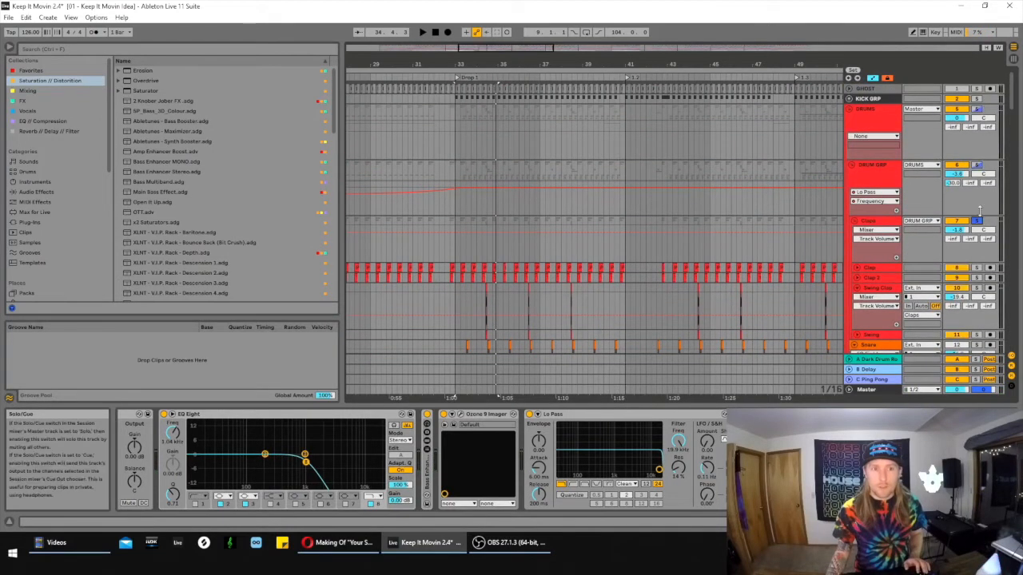
scroll(692, 175, down, 5)
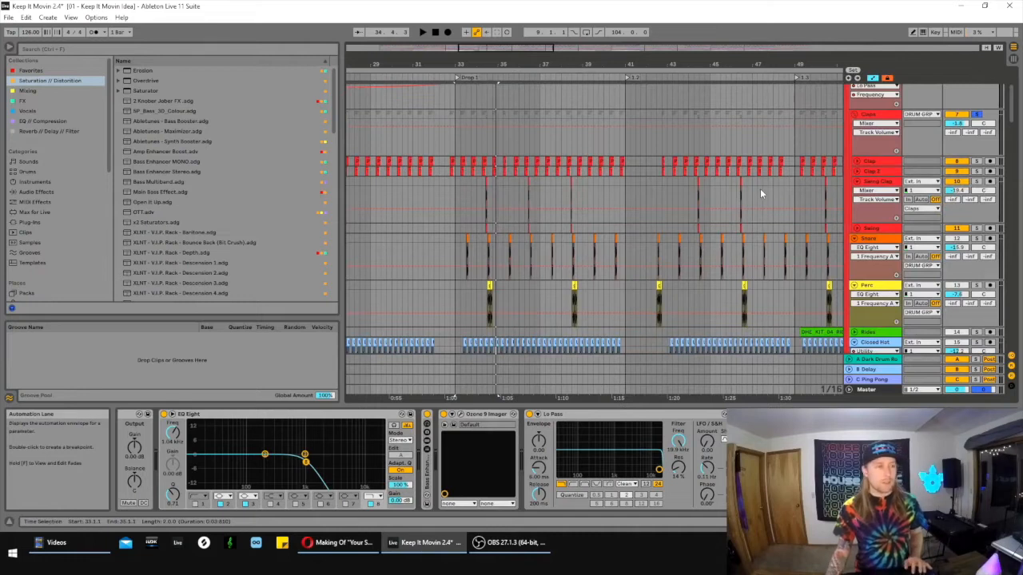
key(space)
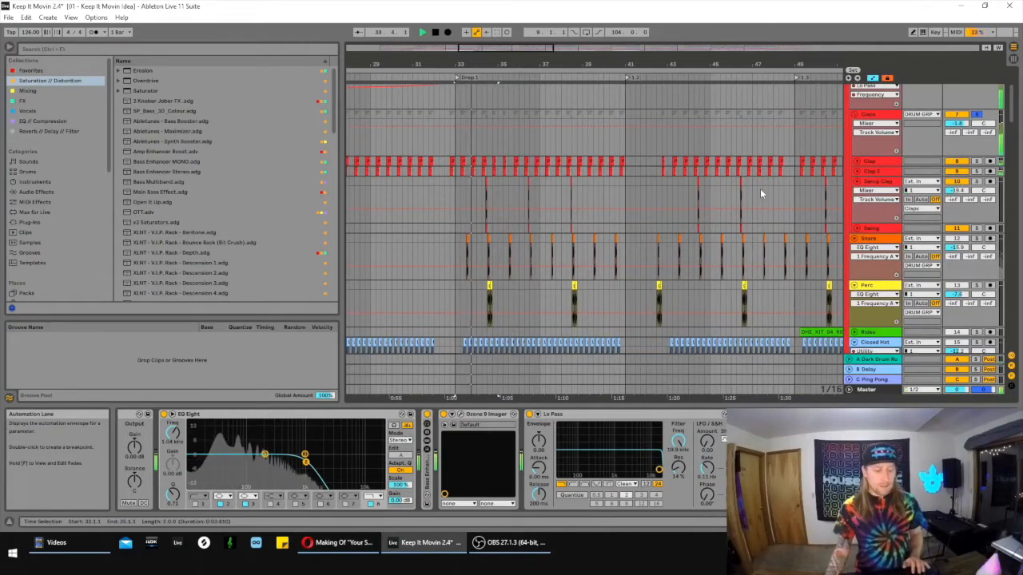
scroll(769, 265, down, 4)
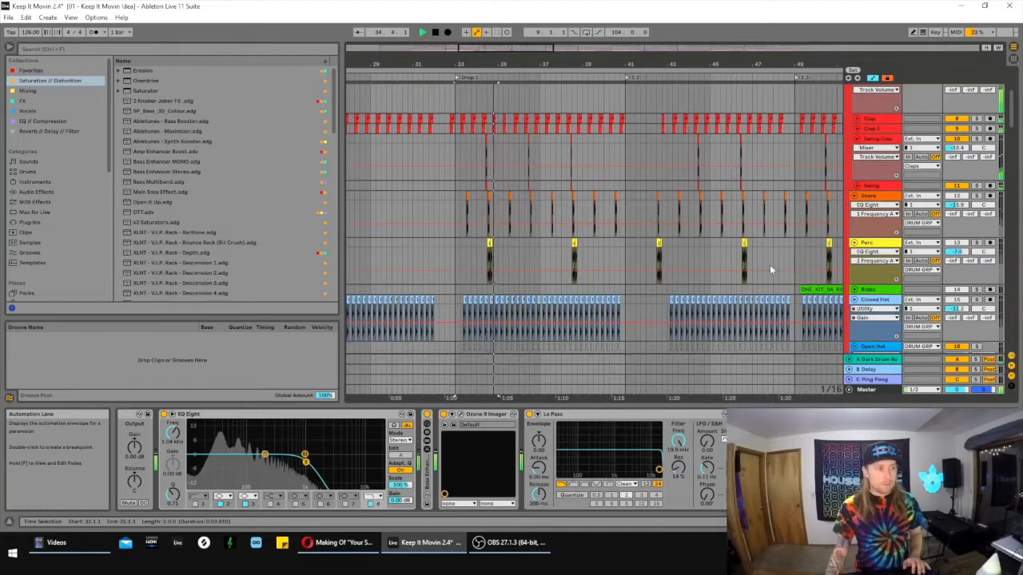
scroll(767, 261, down, 2)
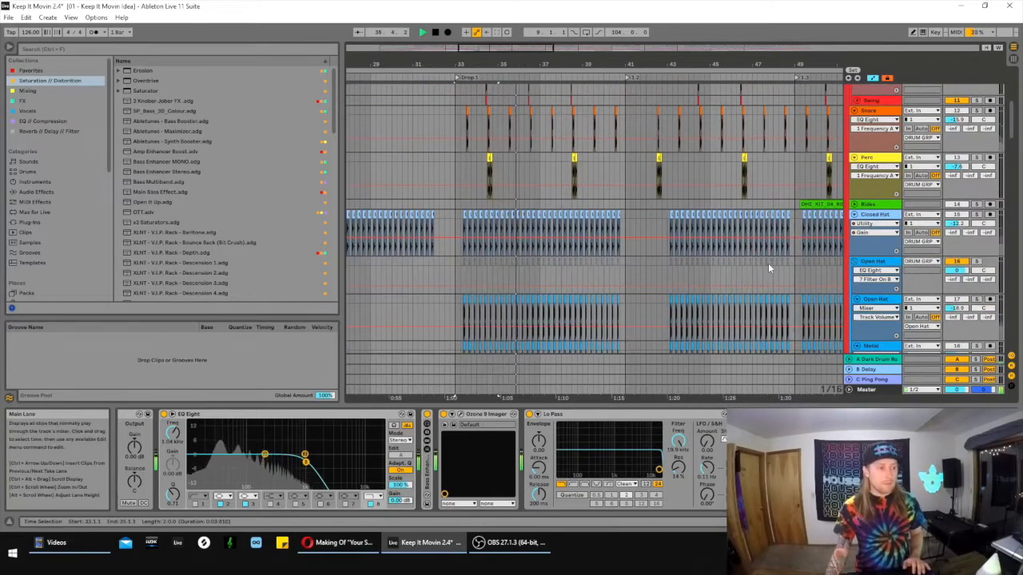
scroll(768, 263, down, 3)
scroll(770, 260, down, 6)
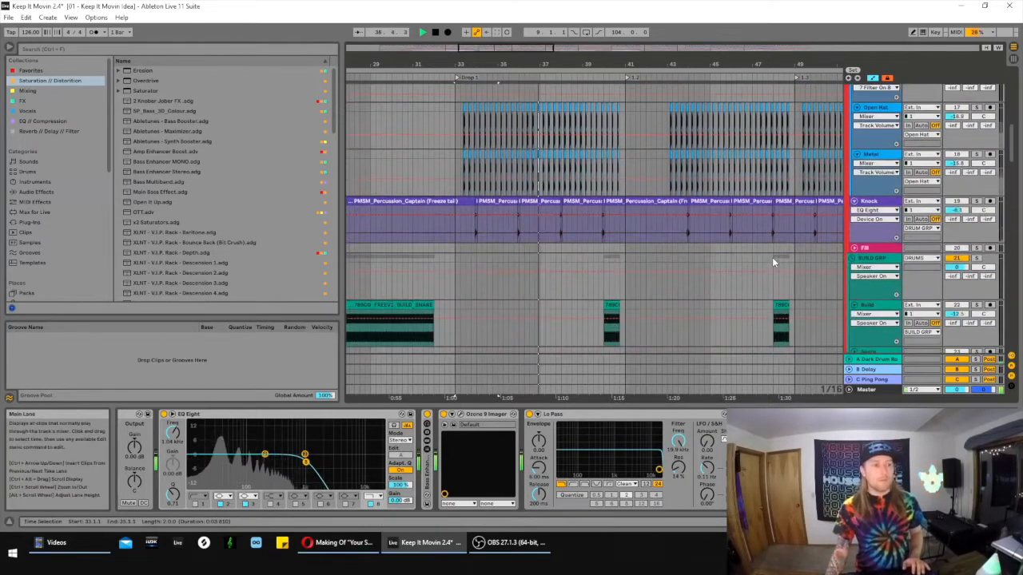
scroll(776, 266, down, 9)
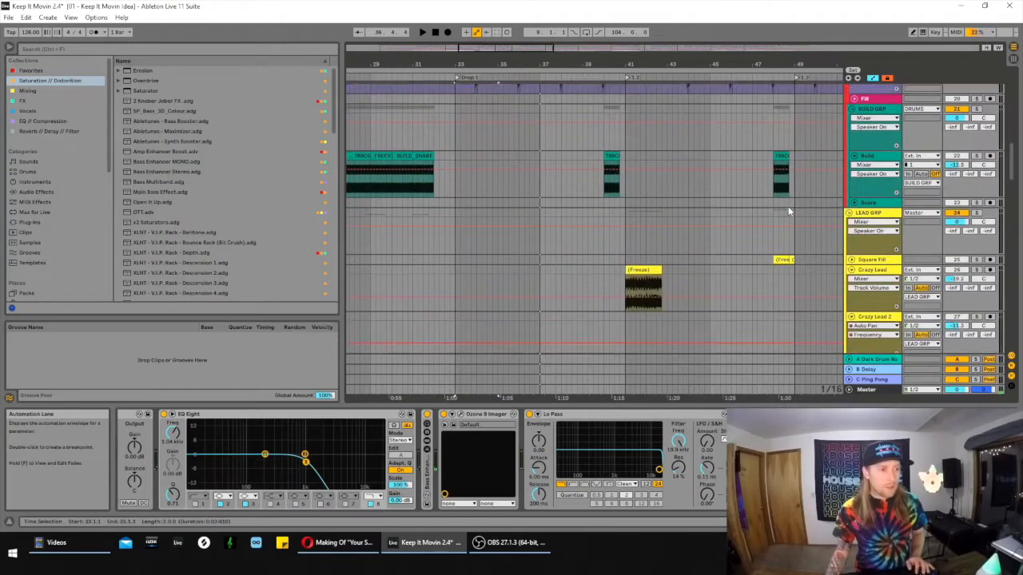
- Solo the Bass Swell, FX Bass and Lead Stab tracks with the Bassline and play them from position 33.1.1
scroll(784, 204, down, 6)
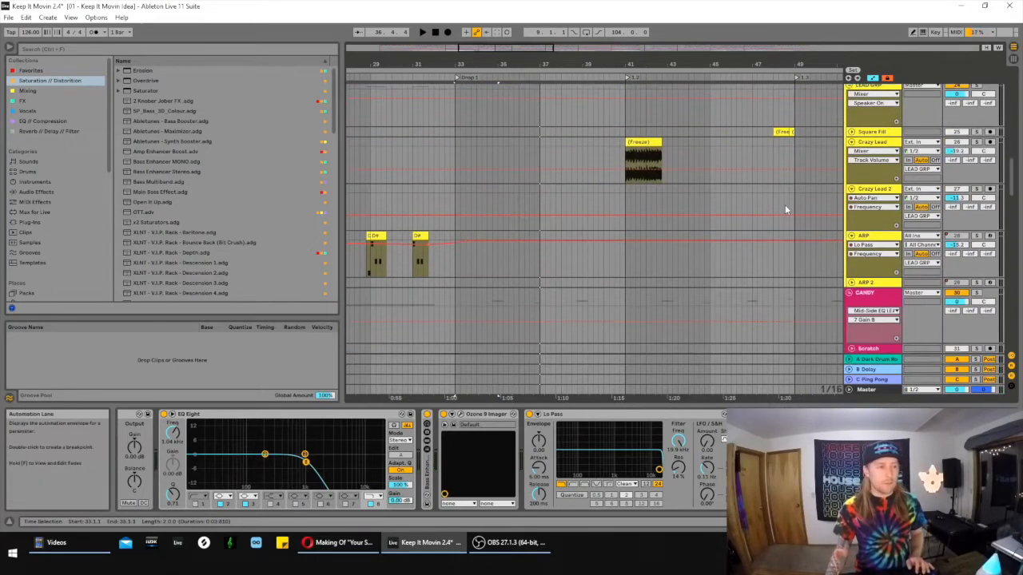
scroll(725, 226, down, 6)
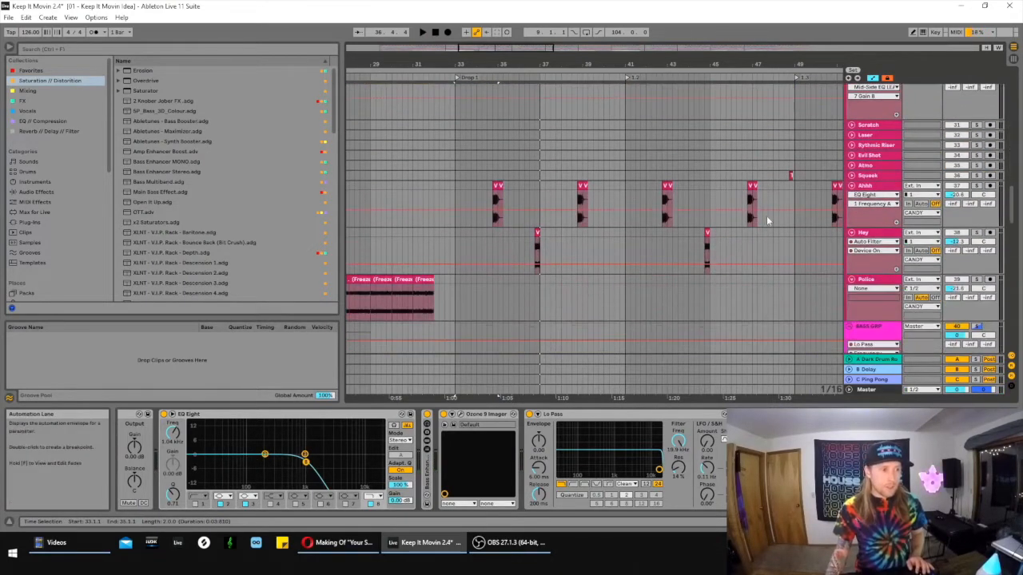
scroll(734, 196, down, 7)
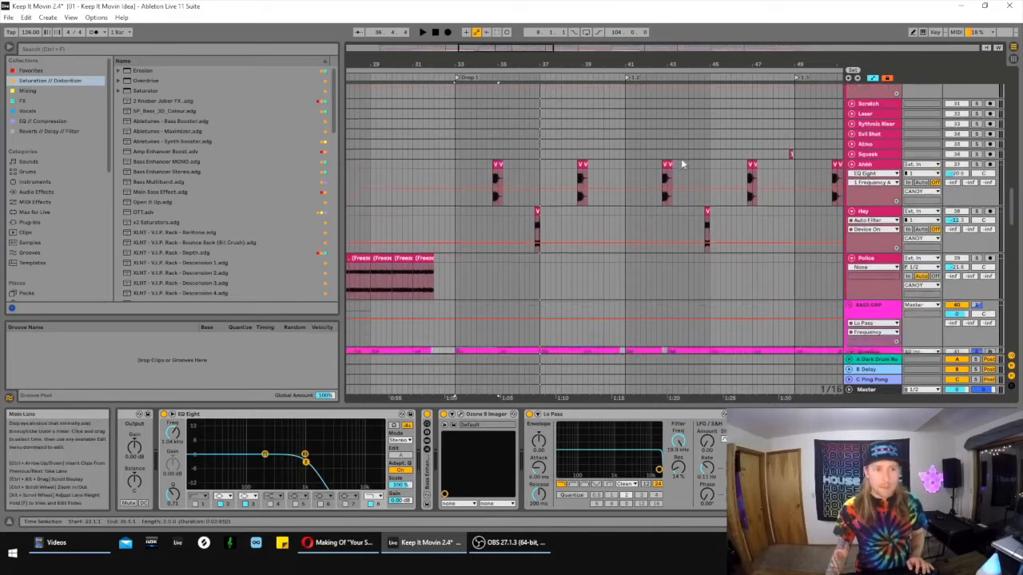
scroll(737, 209, down, 3)
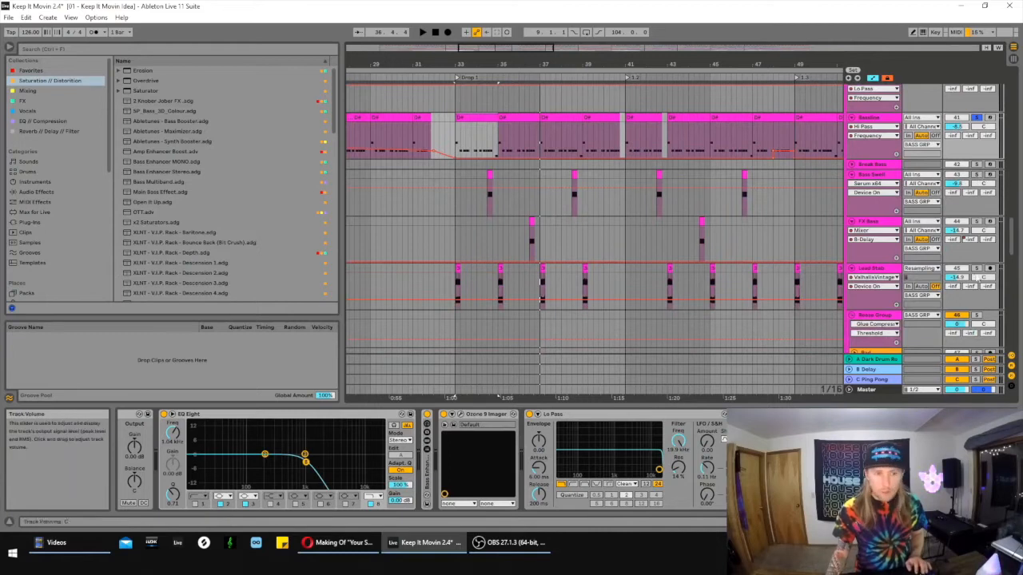
click(454, 204)
key(space)
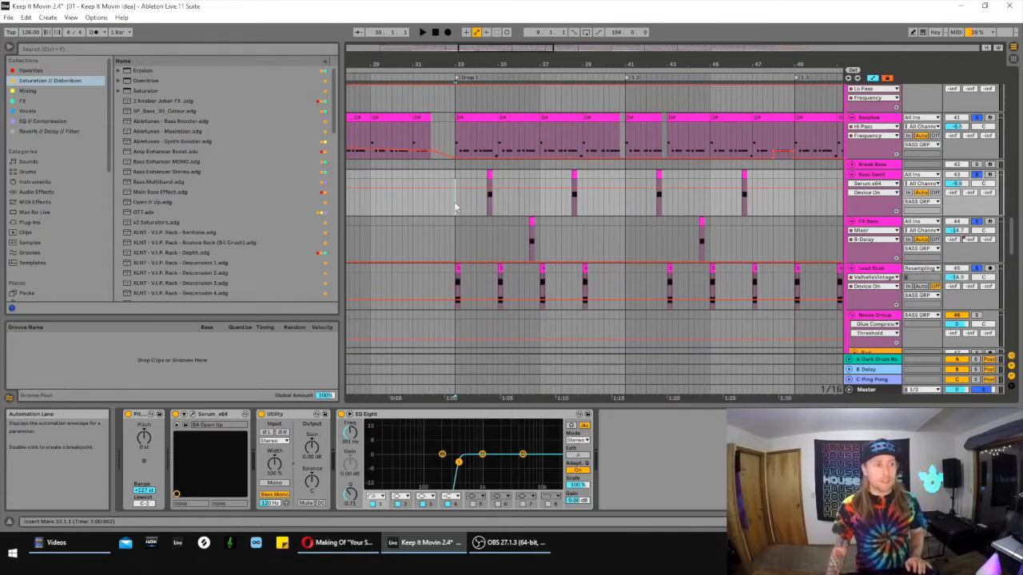
- Play the soloed bass layers from the start of Drop 1 and look over the Reese Group and Sub Drop tracks
key(space)
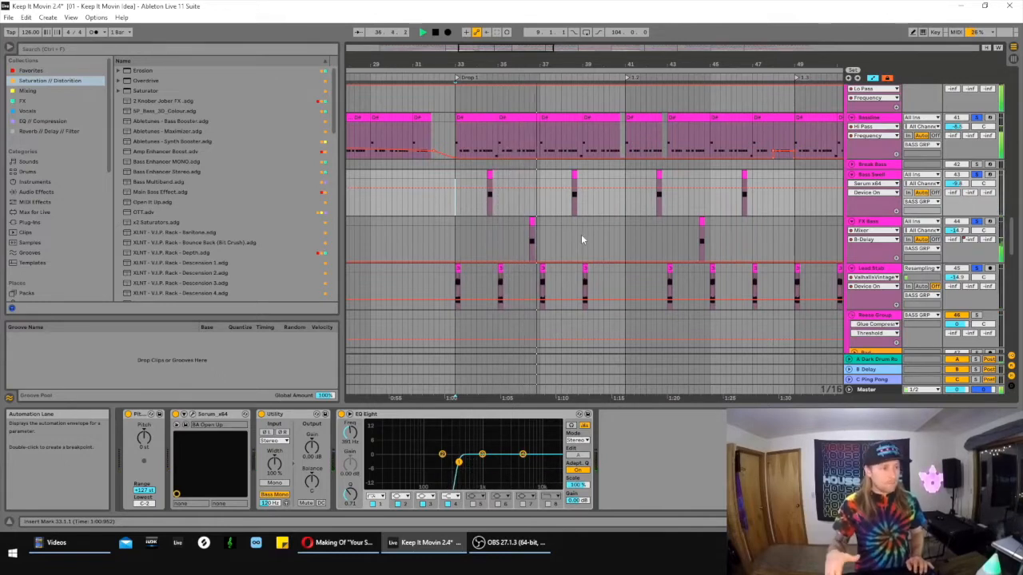
scroll(610, 191, down, 2)
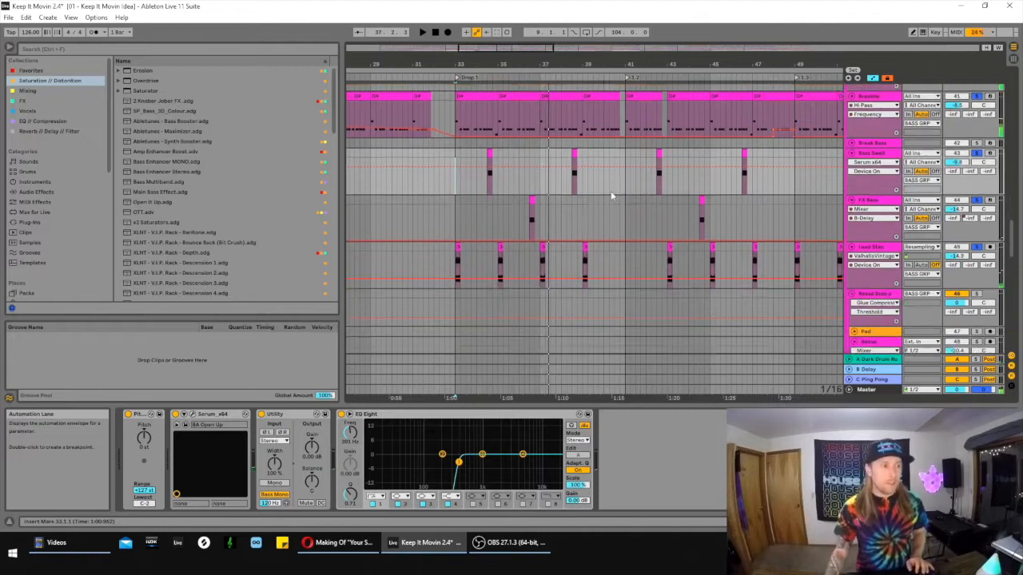
scroll(610, 195, down, 1)
scroll(583, 192, down, 8)
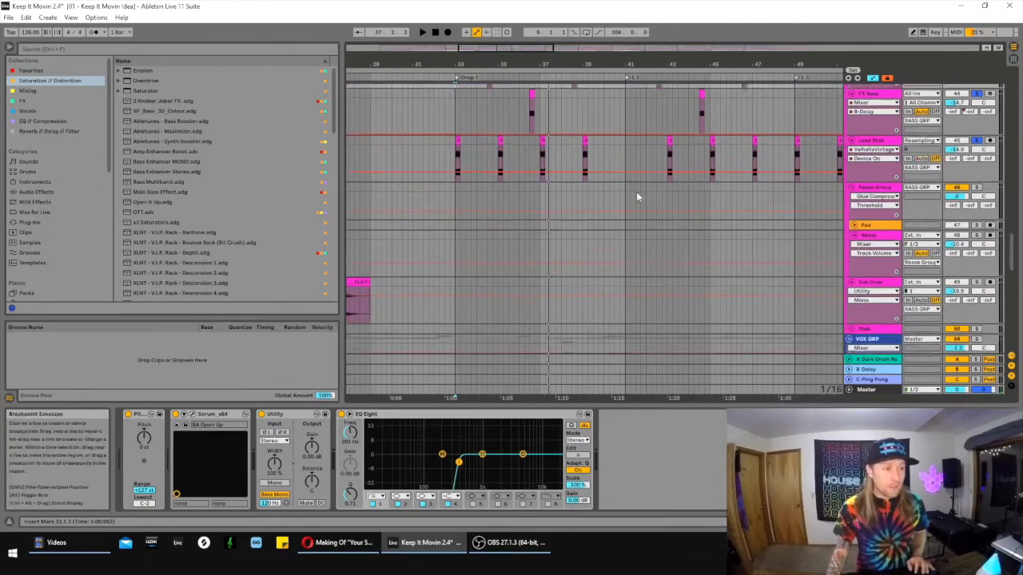
scroll(646, 194, down, 7)
scroll(711, 284, up, 9)
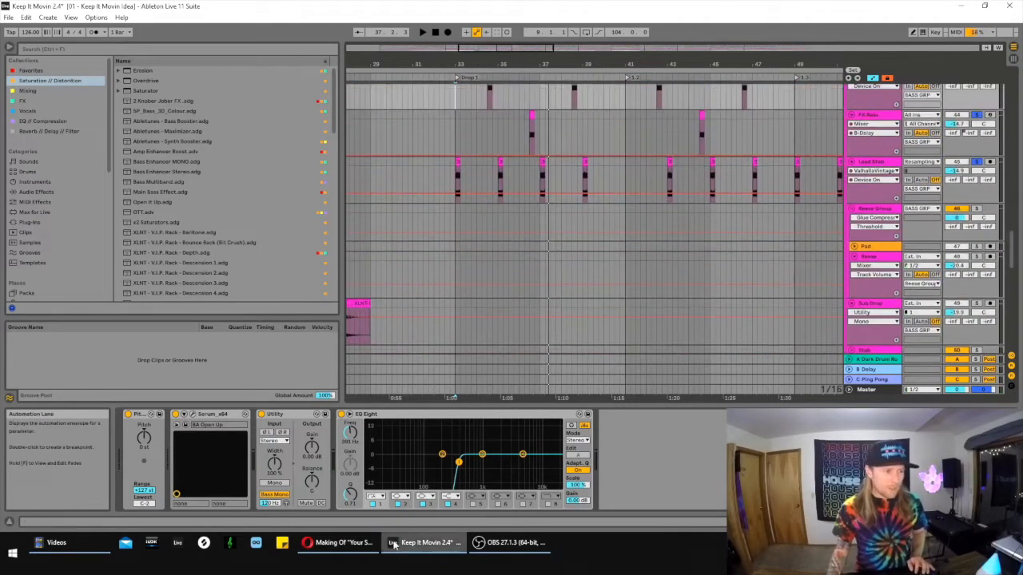
scroll(521, 273, up, 8)
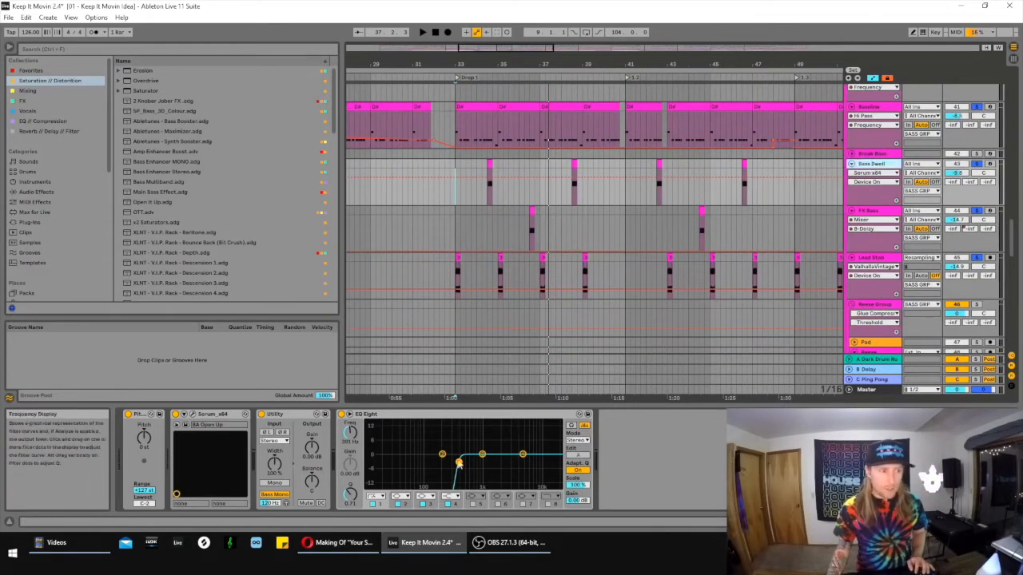
- Inspect the FX Bass track's devices, select its first clip in Drop 1 and show the Glue Compressor's Attack automation
click(874, 223)
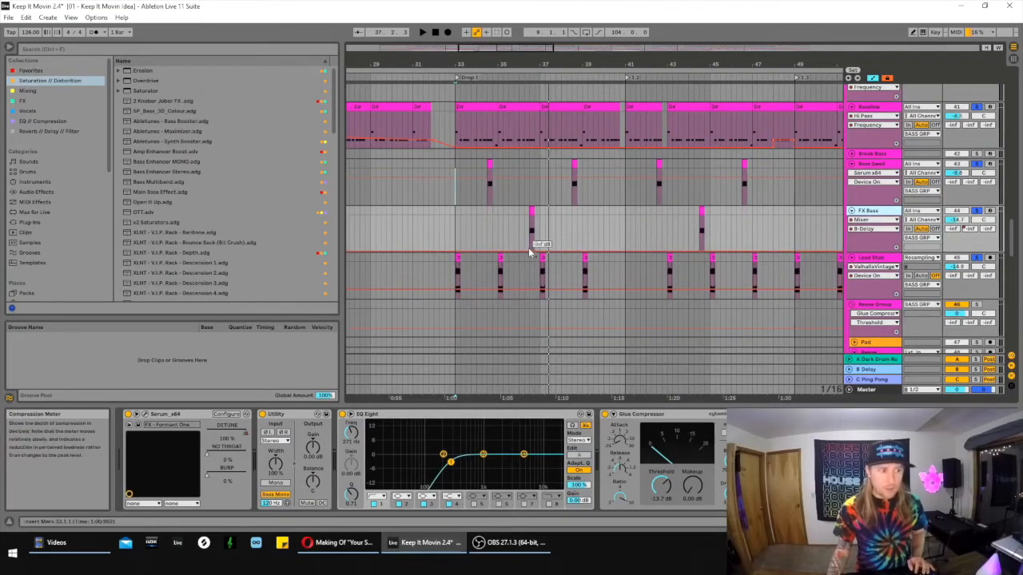
click(531, 211)
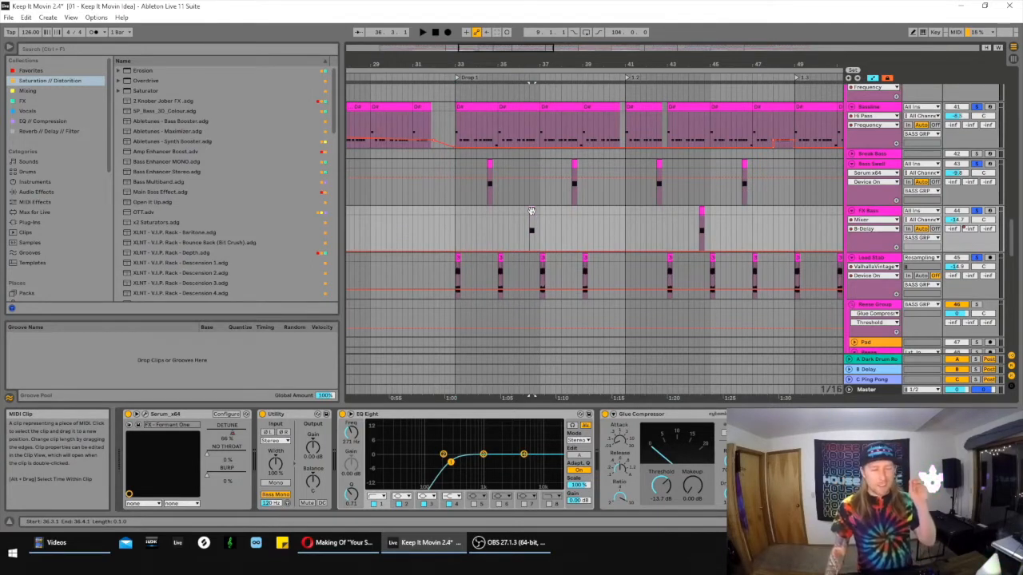
click(619, 440)
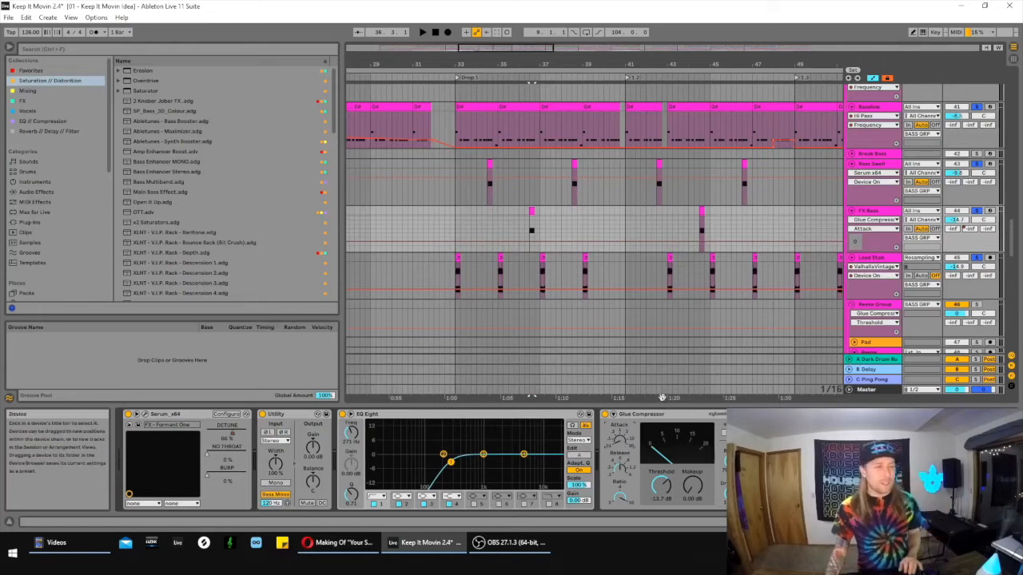
- Solo the Ya We and What vocal tracks in turn and play their clips in bars 36 to 38
scroll(734, 222, down, 6)
scroll(767, 207, down, 5)
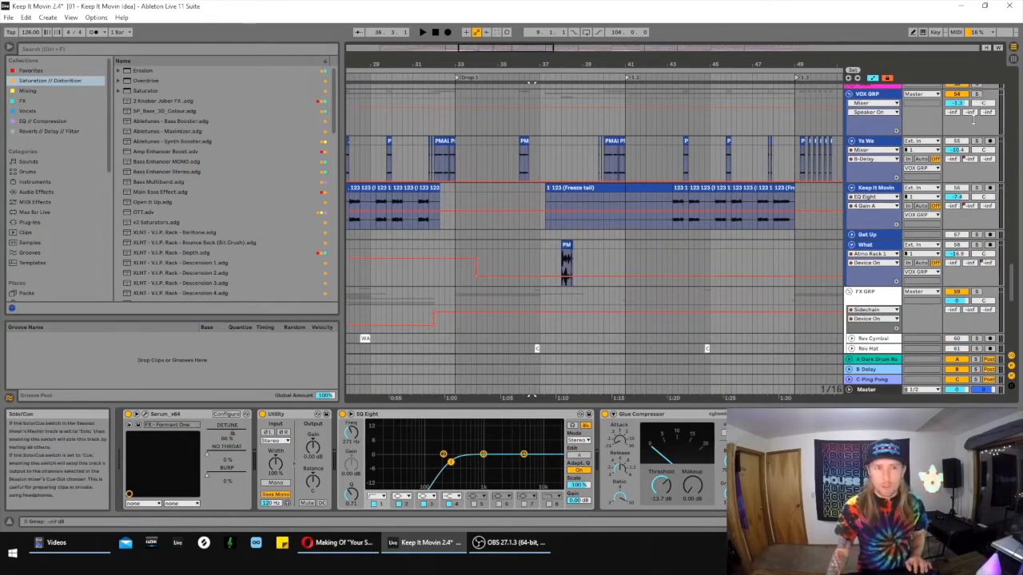
click(976, 94)
click(524, 141)
key(s)
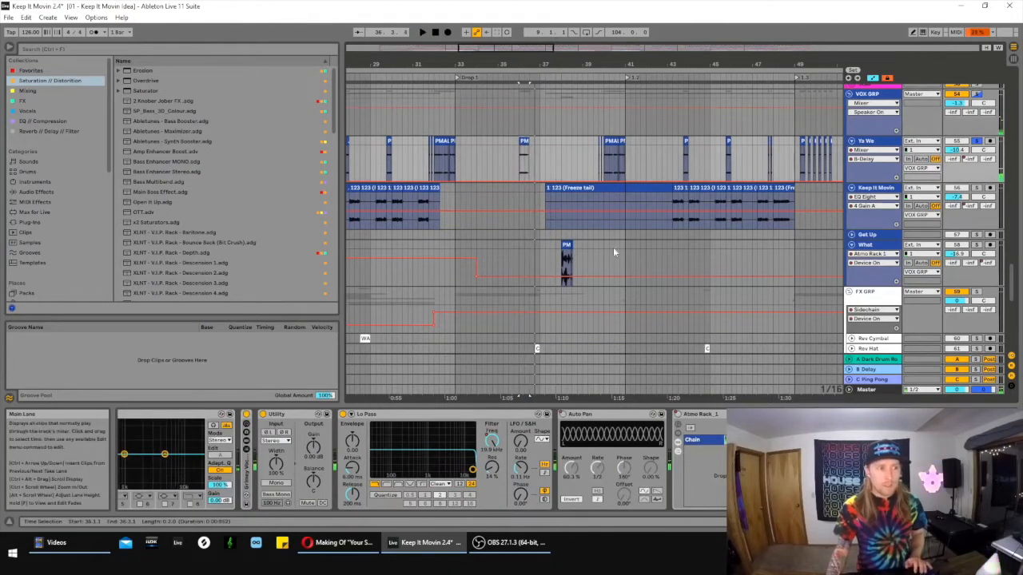
click(566, 243)
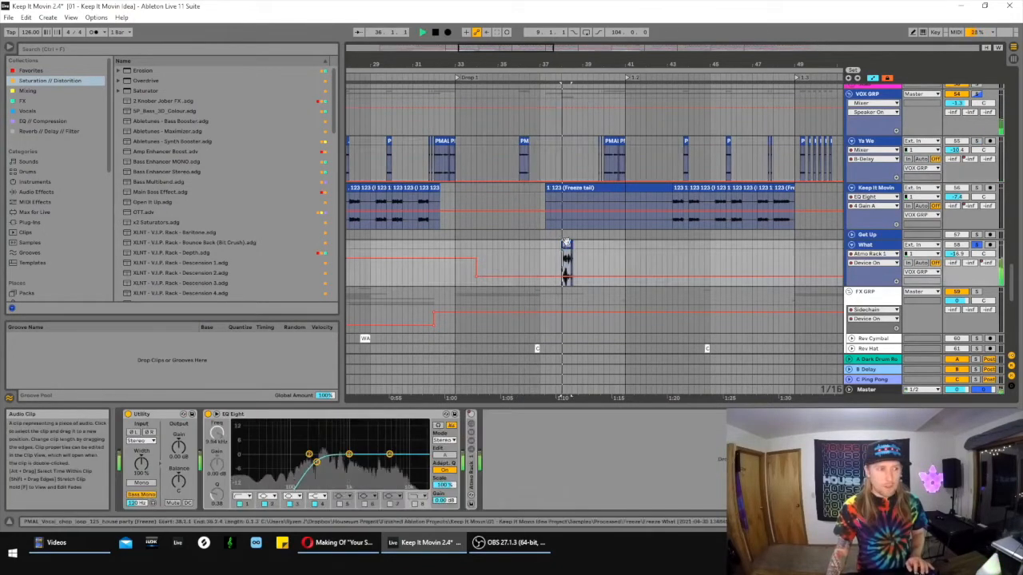
- Clear the vocal solos and play the full mix from position 35.3.1
scroll(668, 270, up, 1)
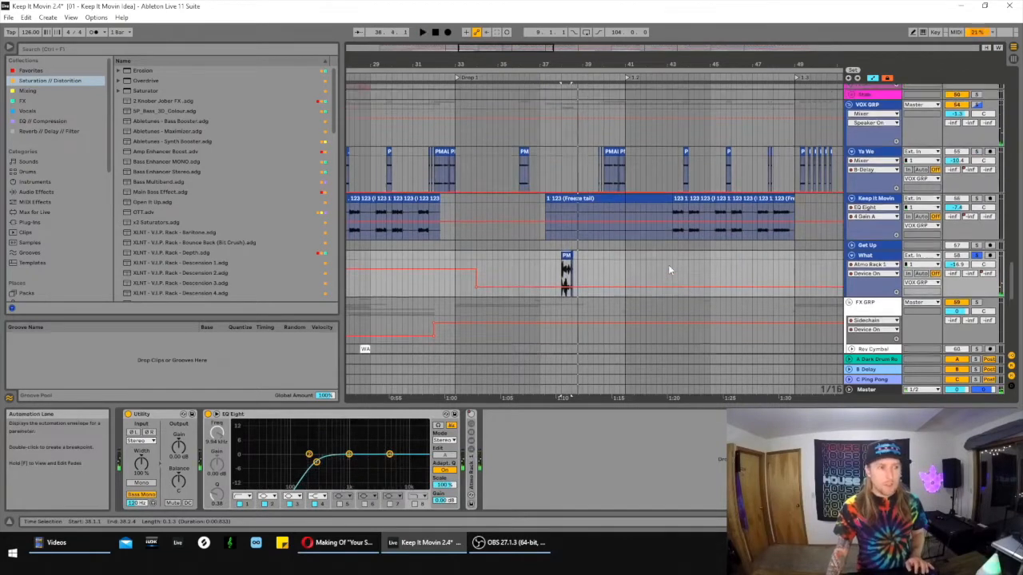
scroll(670, 271, up, 3)
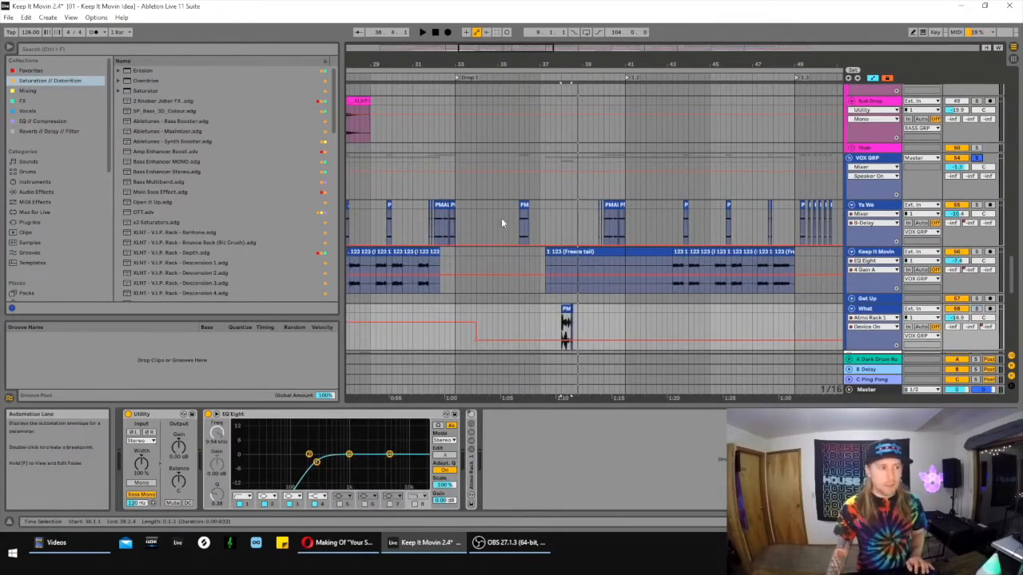
click(500, 217)
key(space)
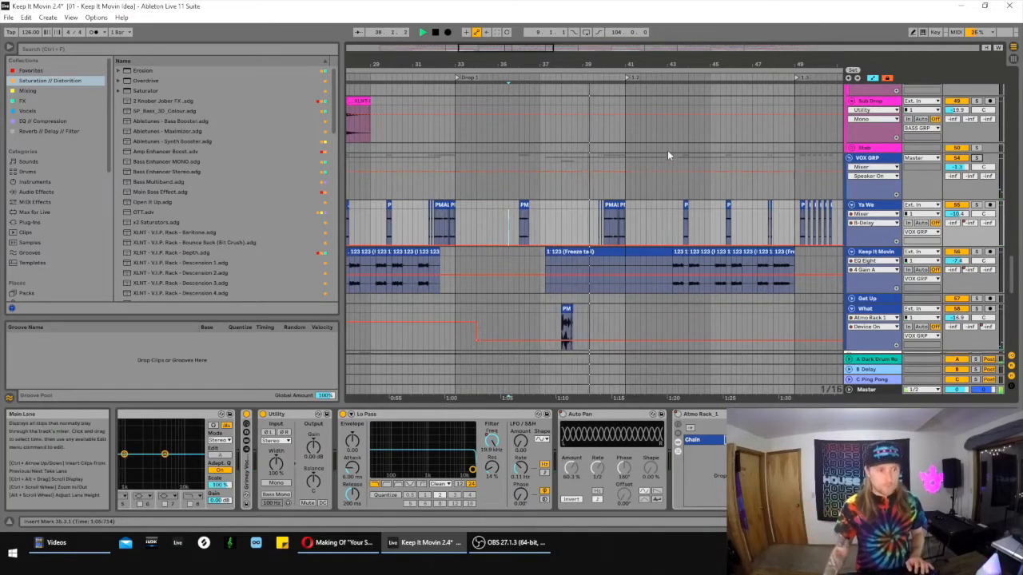
- Select the KSHMR_Sweep_Down_01_Clean clip on the Main Downsweep track at the start of Drop 1
scroll(679, 172, down, 4)
scroll(716, 194, down, 4)
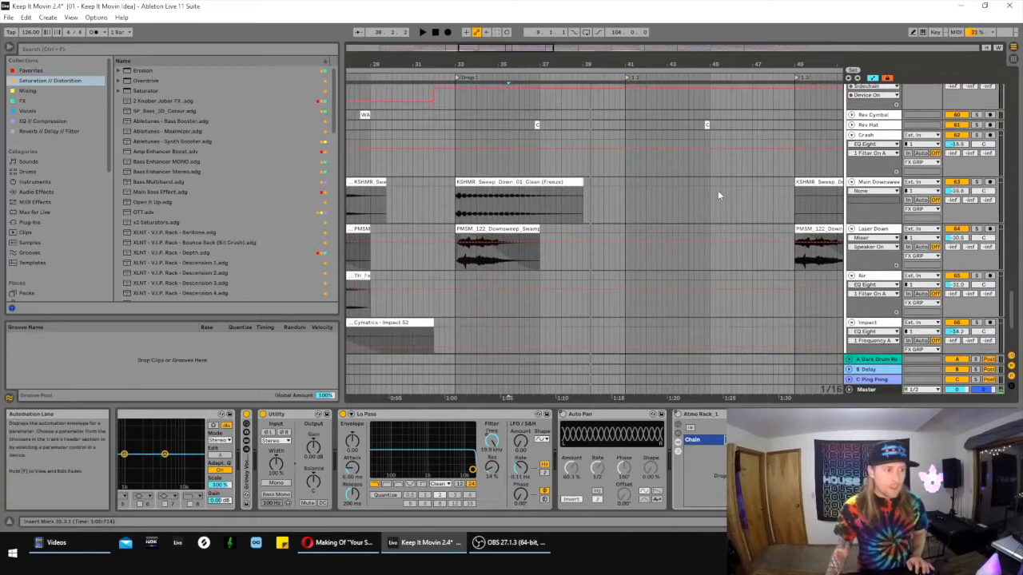
click(474, 182)
scroll(626, 223, up, 7)
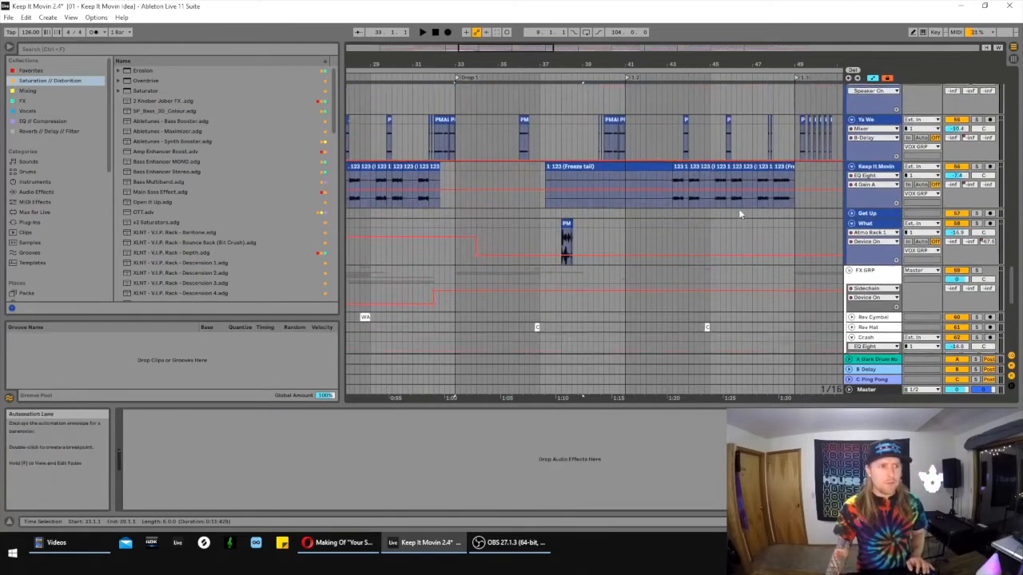
- Play the mix from just before section 1.2 and select the Crazy Lead clip at 41.1.1
drag(529, 51, 558, 50)
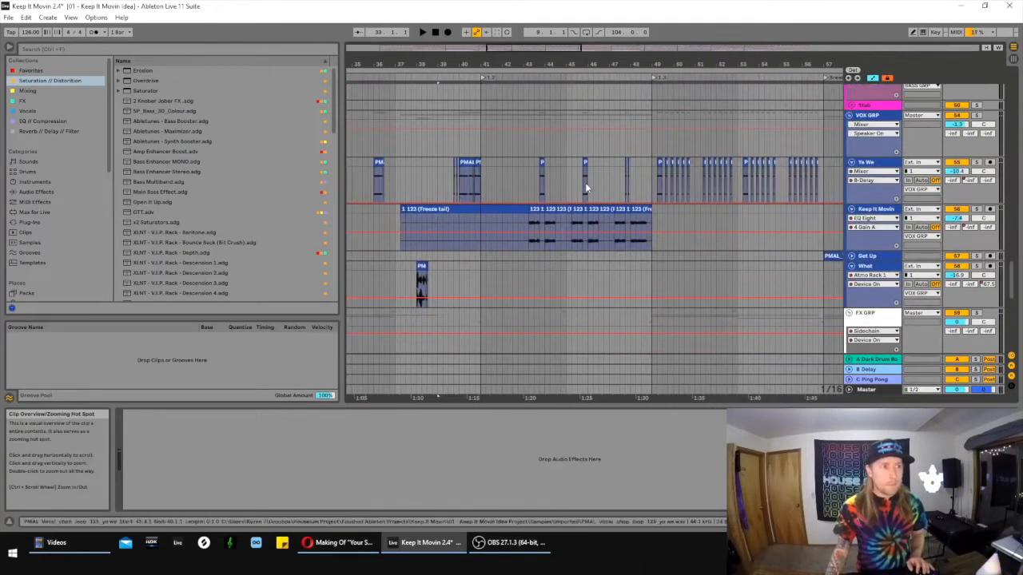
scroll(583, 186, up, 2)
scroll(589, 202, up, 15)
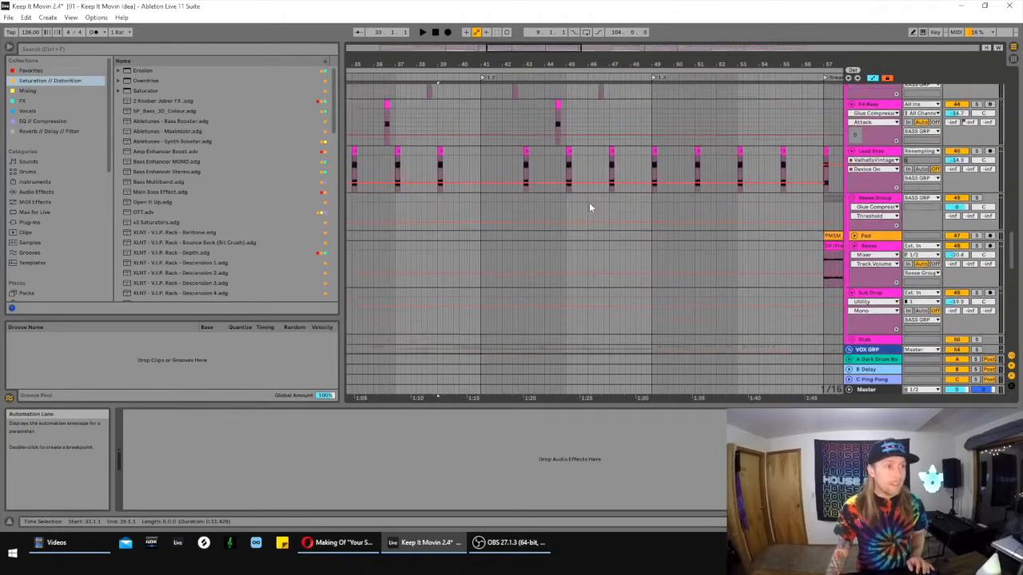
scroll(594, 201, up, 4)
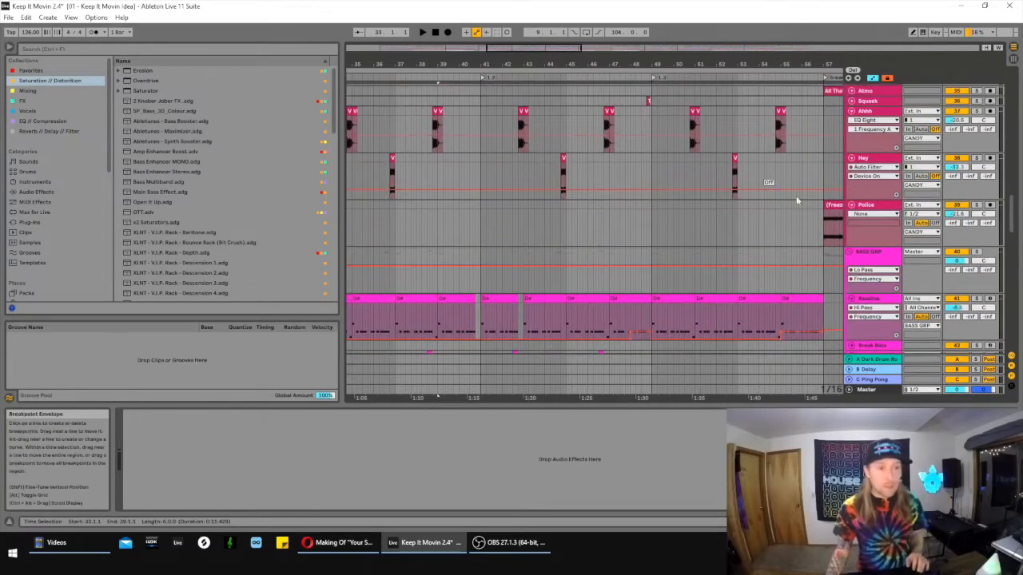
drag(1011, 225, 1015, 184)
click(471, 192)
key(space)
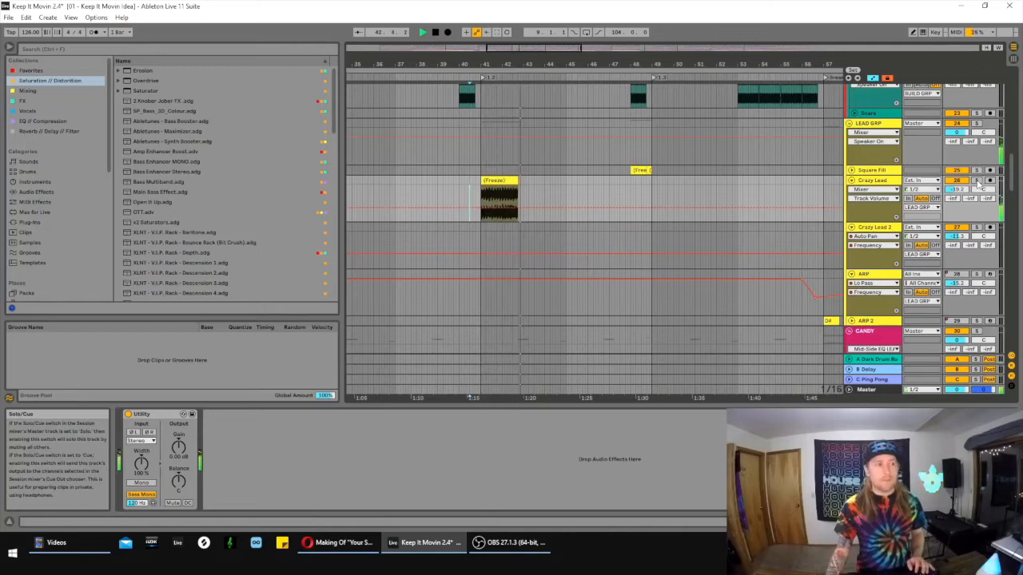
key(space)
click(489, 181)
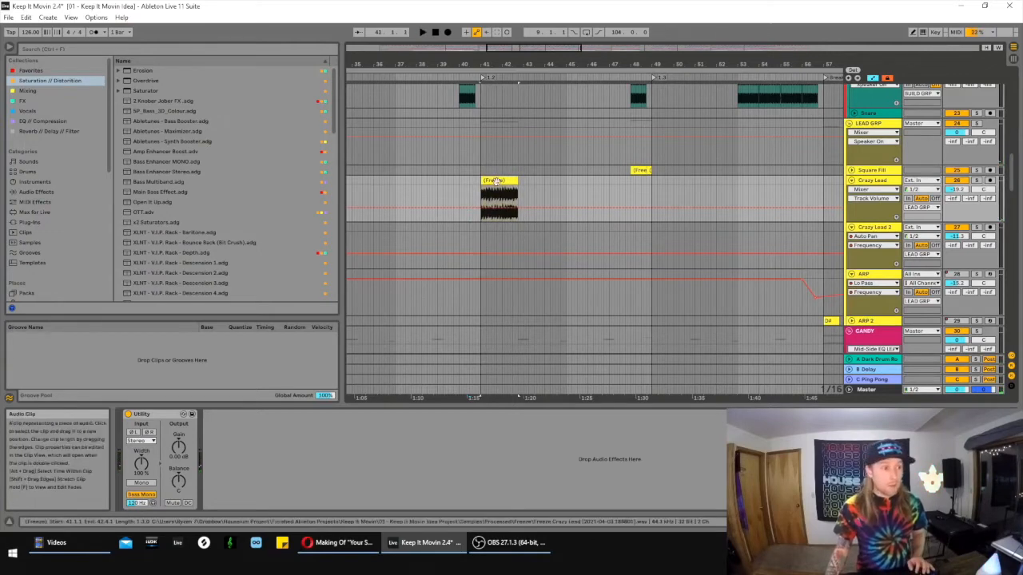
- Play the mix from the Crazy Lead clip at 41.1.1 while looking over the CANDY, bass and vocal tracks
drag(549, 61, 523, 136)
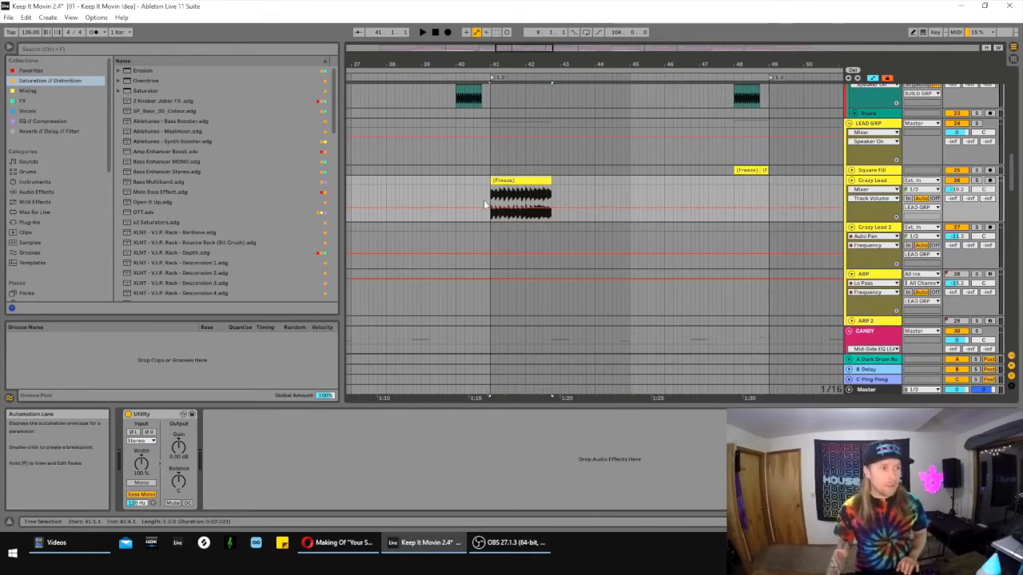
key(space)
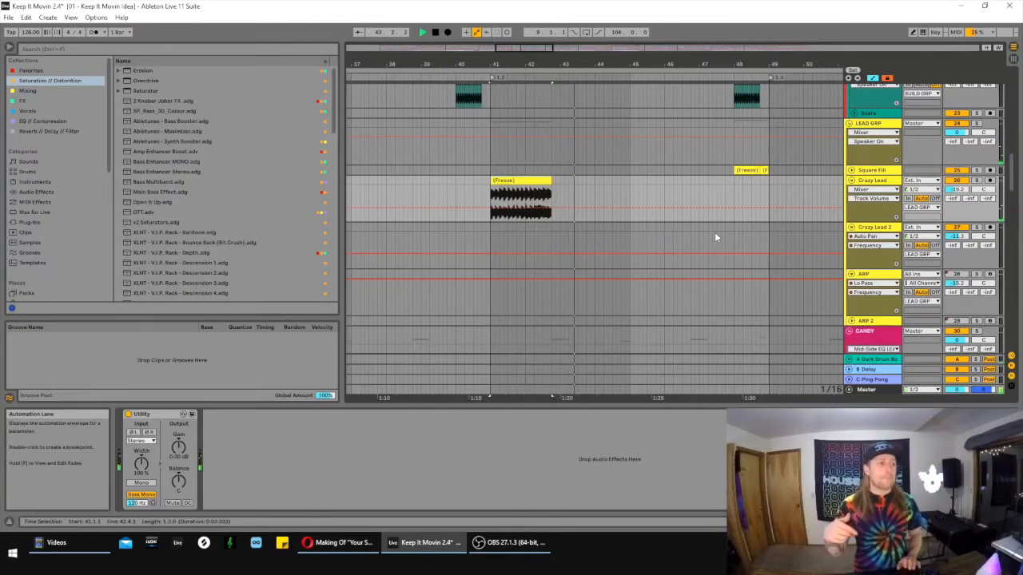
scroll(714, 227, down, 10)
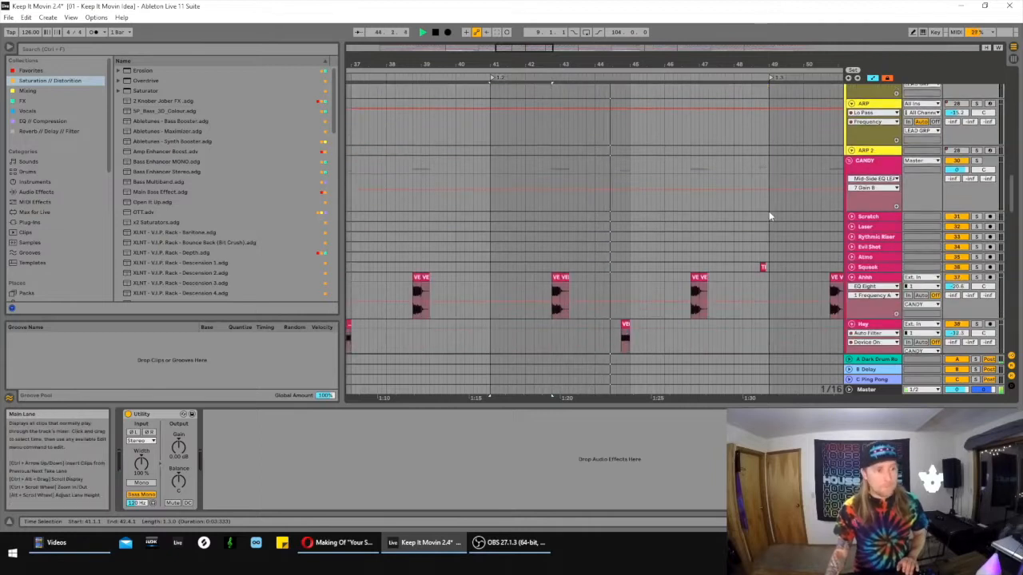
scroll(803, 227, down, 12)
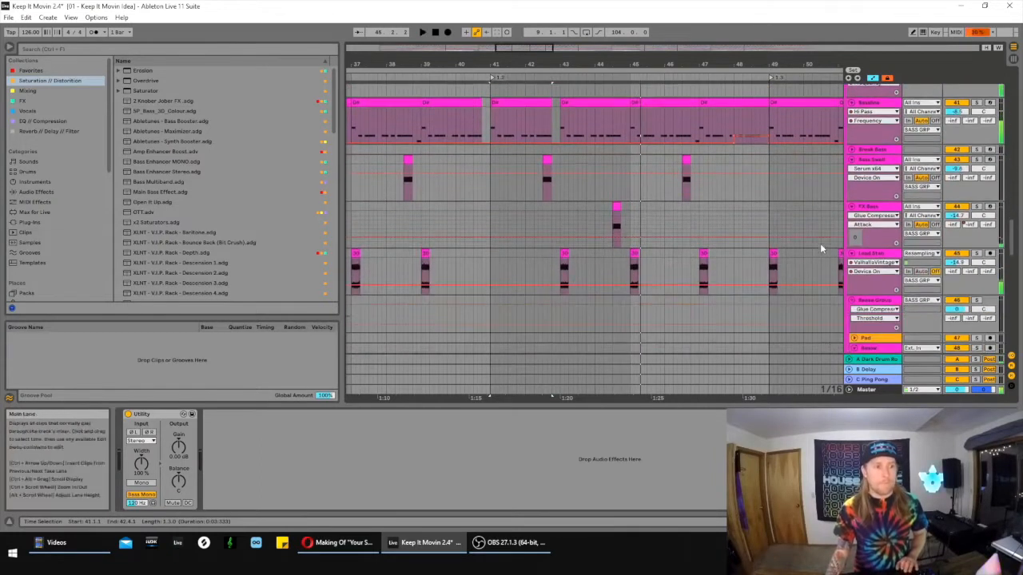
scroll(820, 248, down, 6)
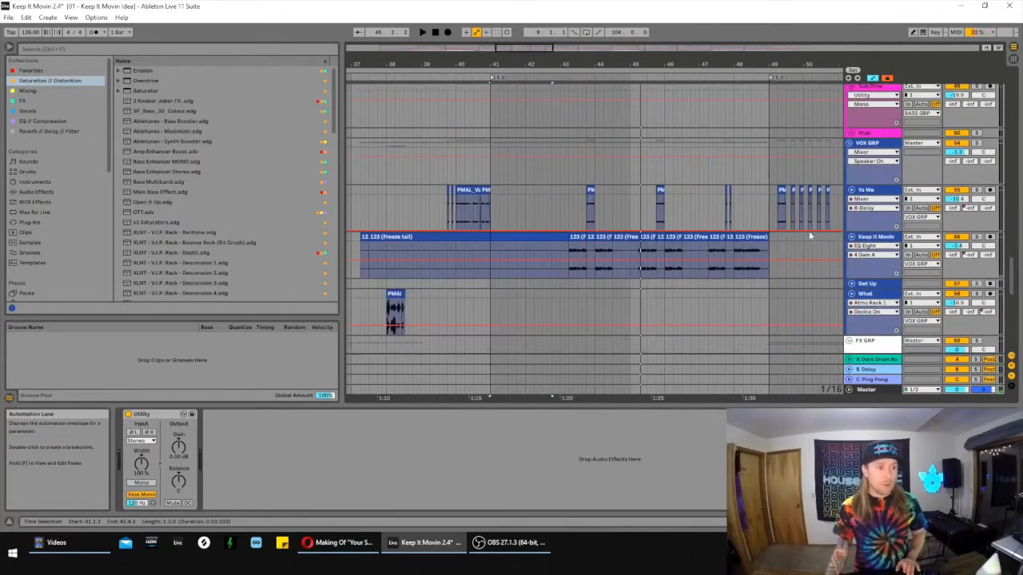
- Set the fixed grid to 1 Bar and place the insert marker at 43.1.1 on the Keep It Movin track
click(554, 243)
right_click(554, 243)
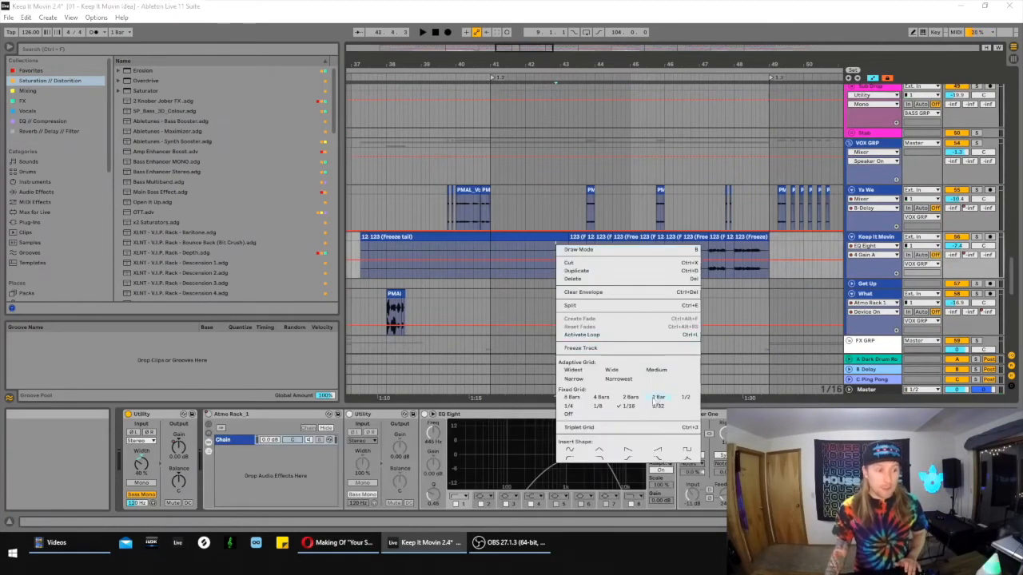
click(652, 403)
click(559, 248)
click(561, 206)
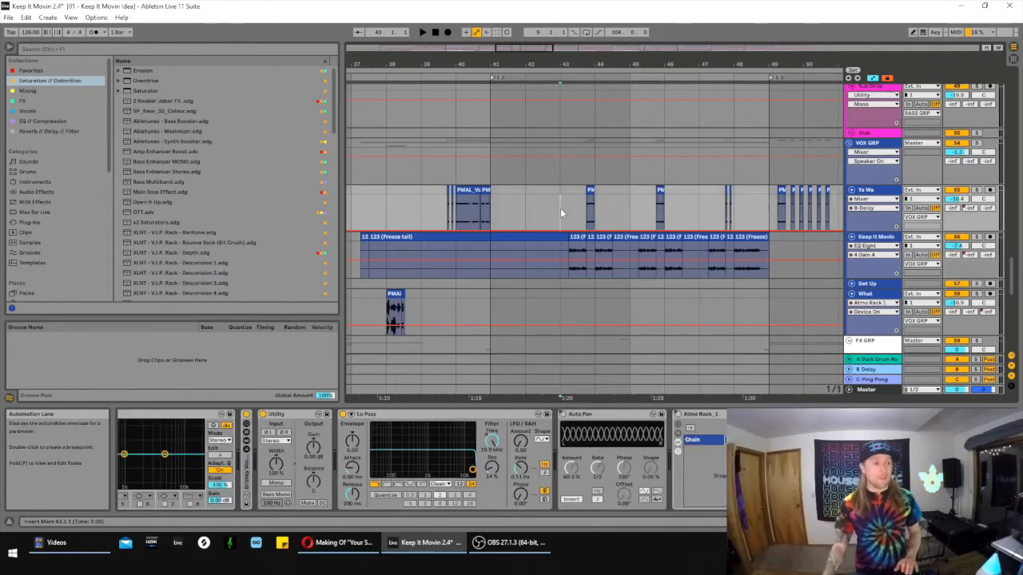
click(560, 249)
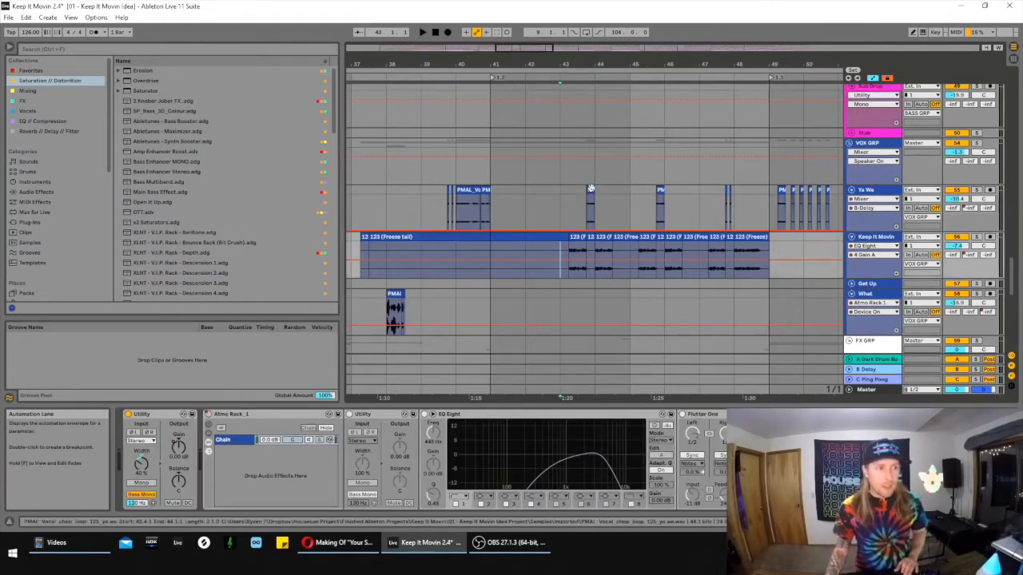
- Select the Ya We clip in bar 43, solo the VOX GRP and play the vocals from position 43.1.1
click(591, 189)
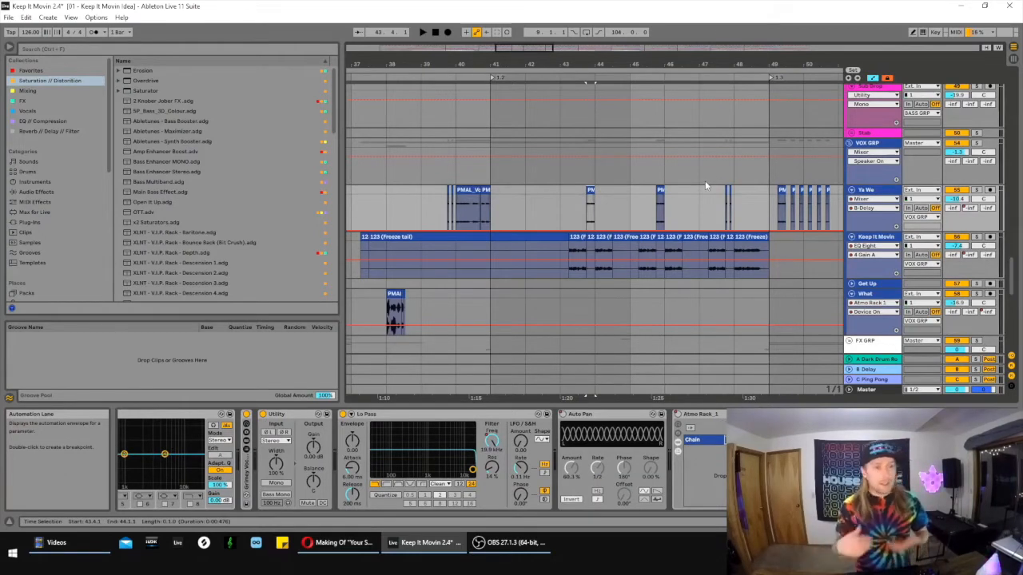
click(976, 143)
key(space)
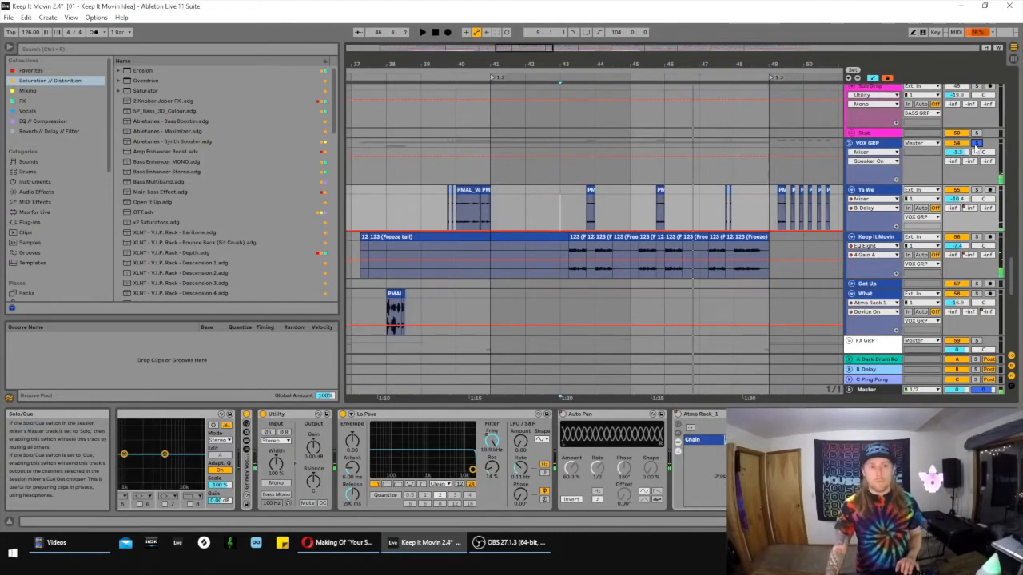
- Unfold and solo the Rev Hat track and examine its Cymatics - Foley FX 14 clip just before bar 45
scroll(968, 155, down, 6)
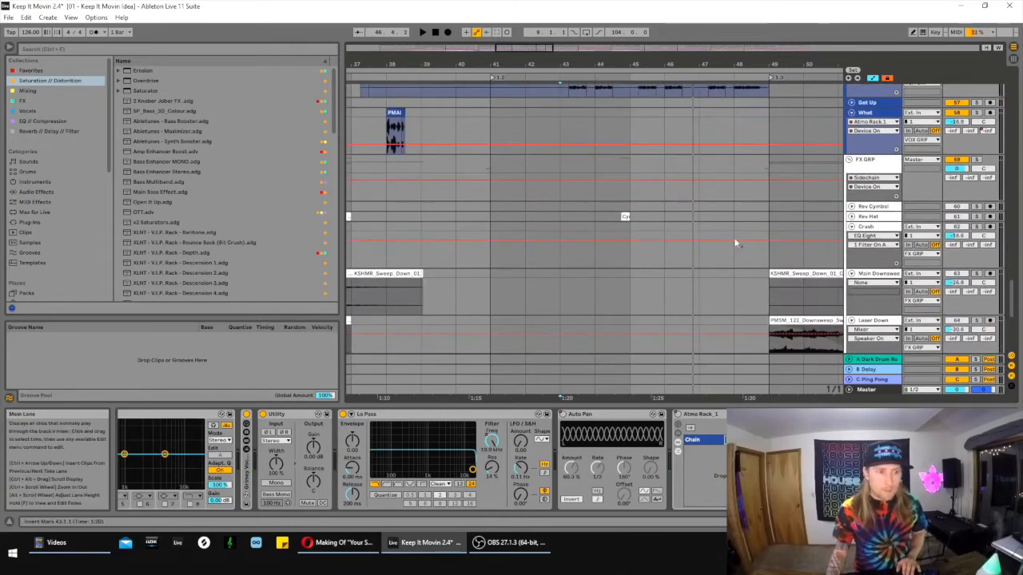
click(851, 217)
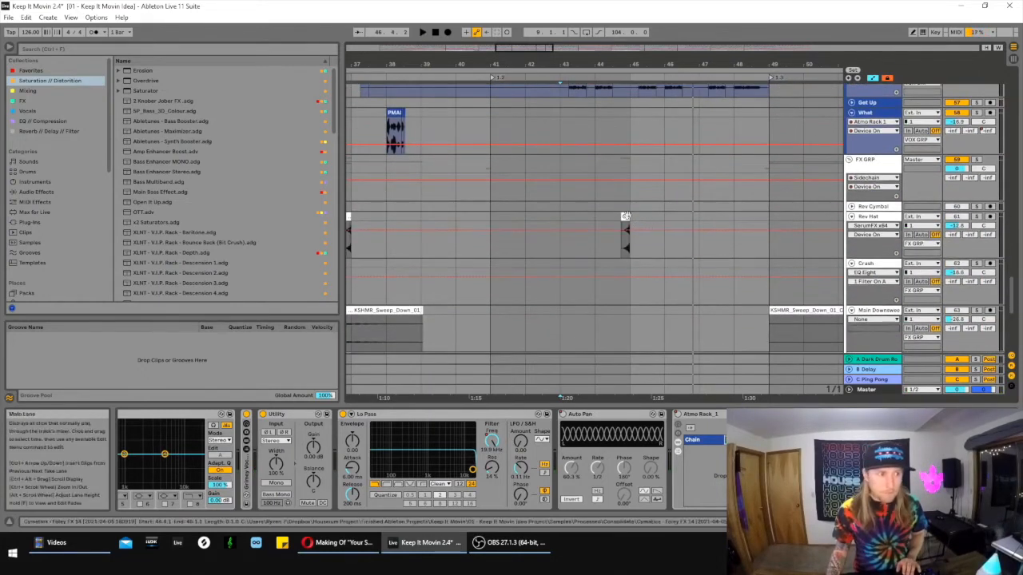
click(673, 231)
click(975, 216)
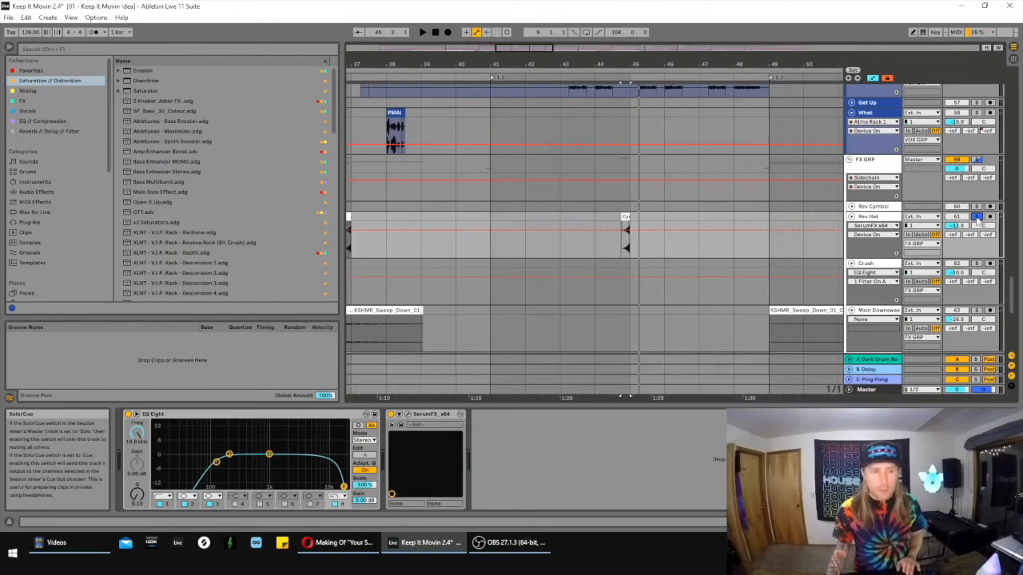
drag(611, 63, 587, 145)
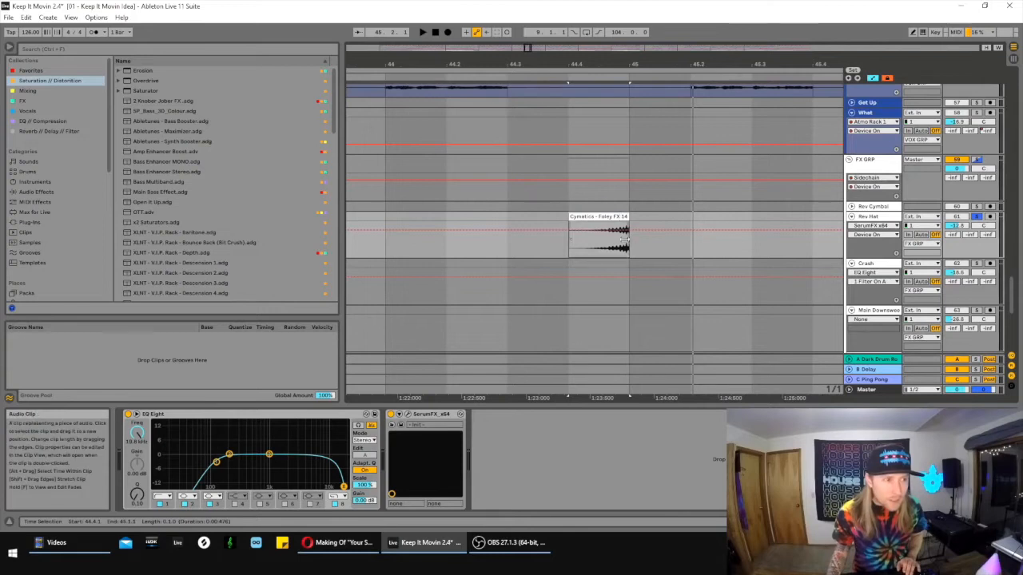
- Turn off the Rev Hat solo and play the full mix from the Foley FX clip at 44.4.1
click(977, 217)
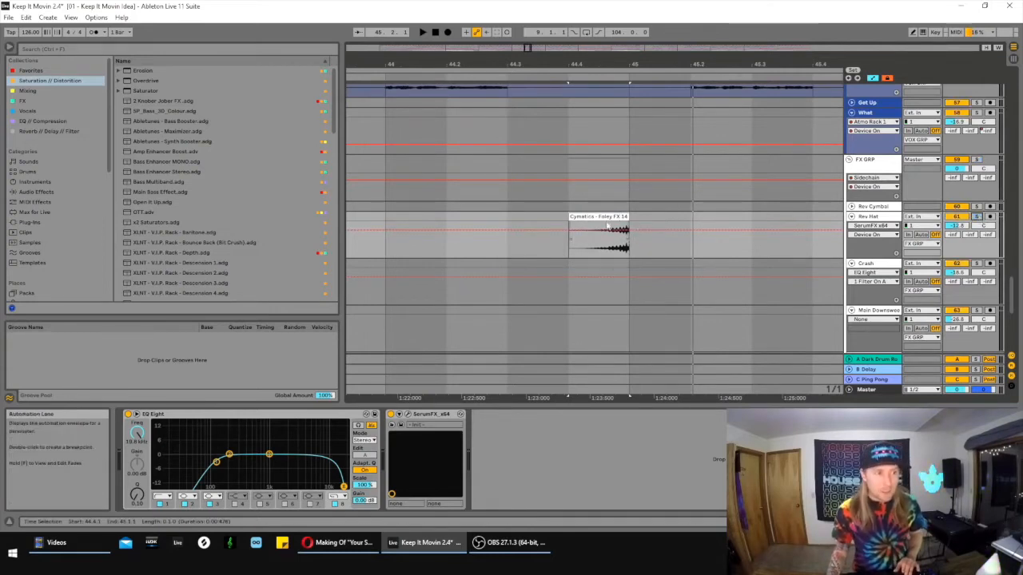
key(space)
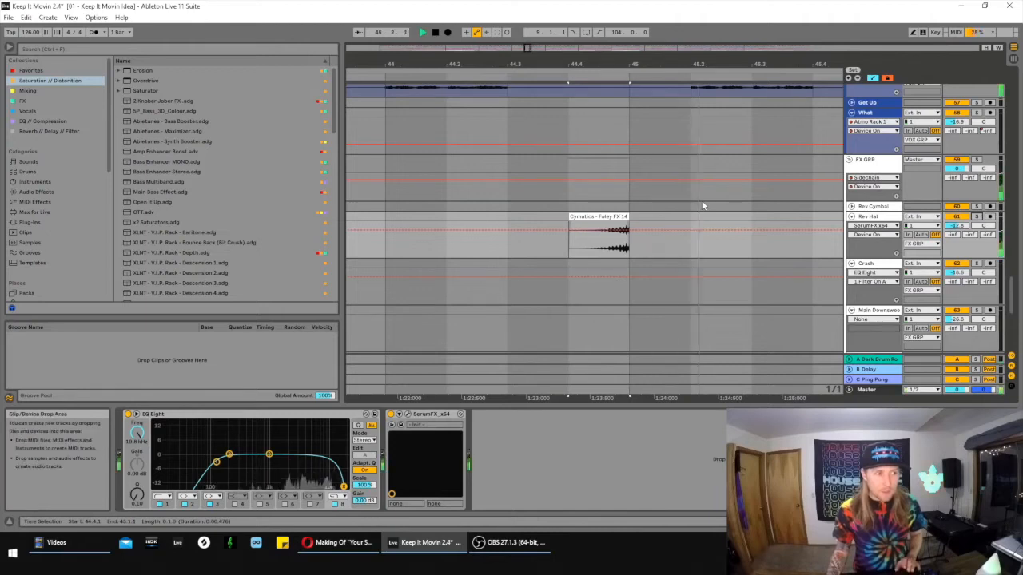
scroll(731, 160, down, 2)
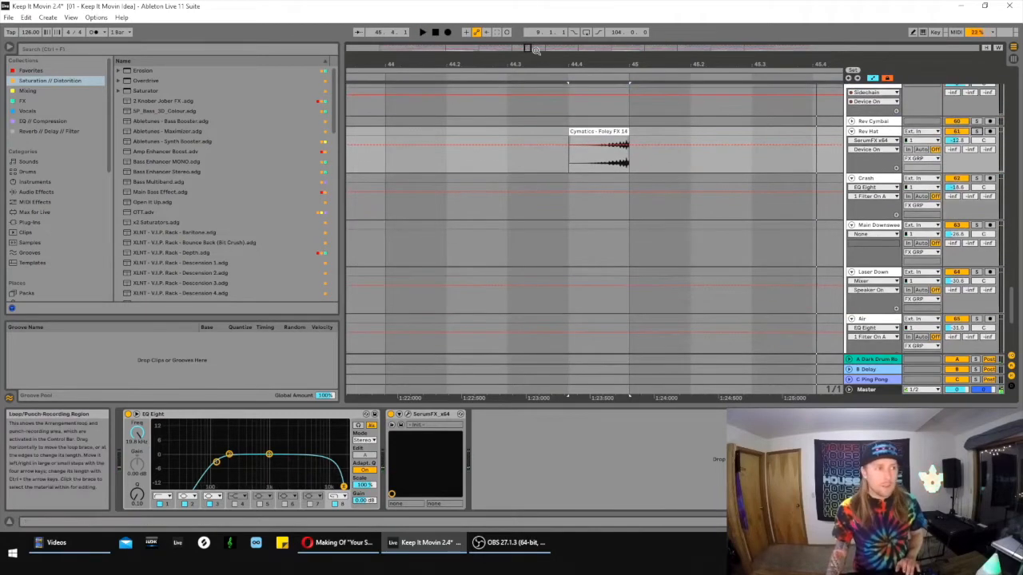
- Highlight the empty range from 49.1.1 to 57.1.1 on the Bass Swell track
drag(537, 64, 538, 22)
scroll(611, 192, down, 3)
scroll(619, 214, up, 3)
scroll(606, 148, up, 10)
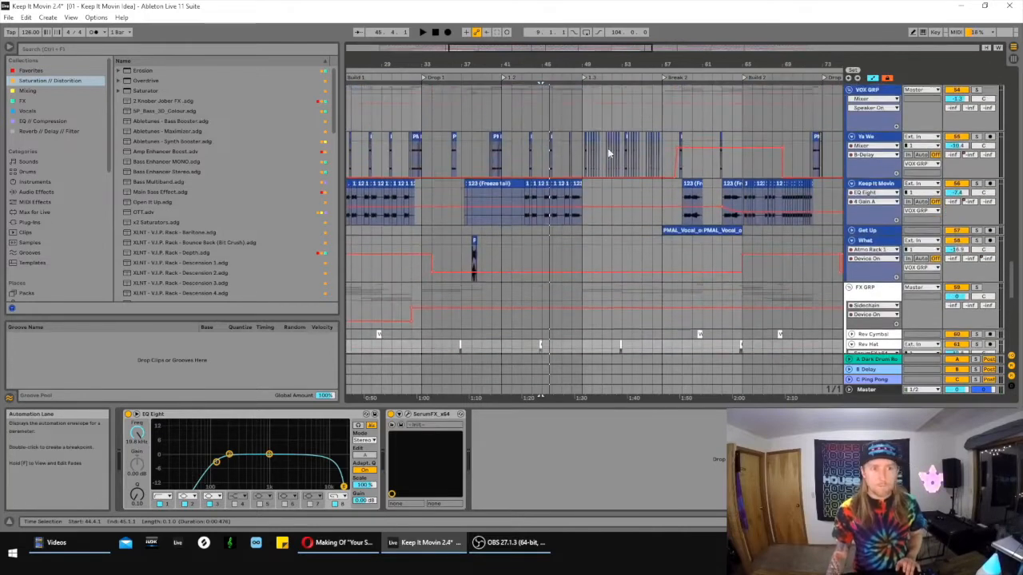
scroll(604, 145, up, 4)
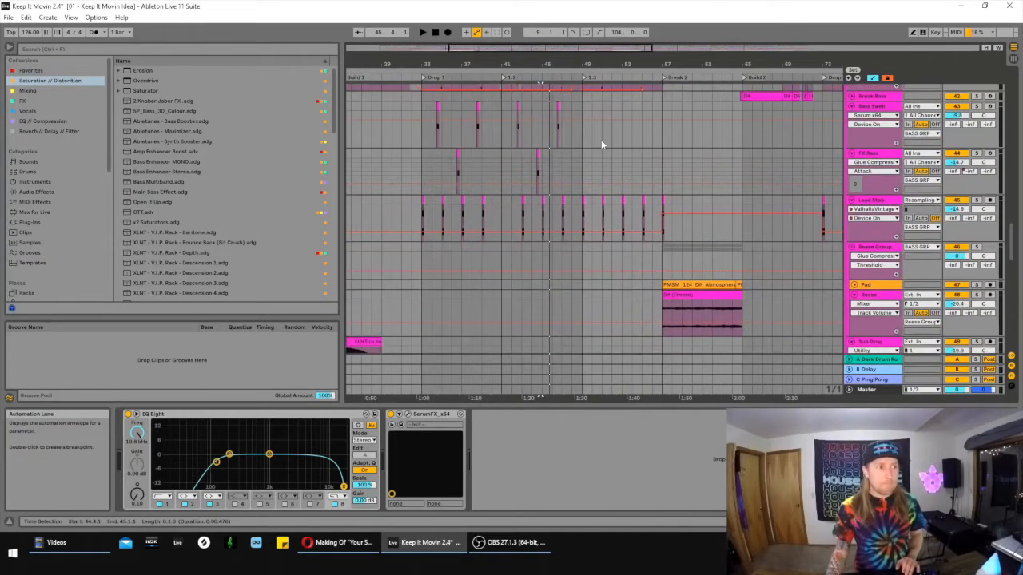
click(601, 139)
mouse_move(662, 147)
mouse_down()
mouse_move(574, 144)
mouse_move(661, 148)
mouse_up()
scroll(661, 155, up, 2)
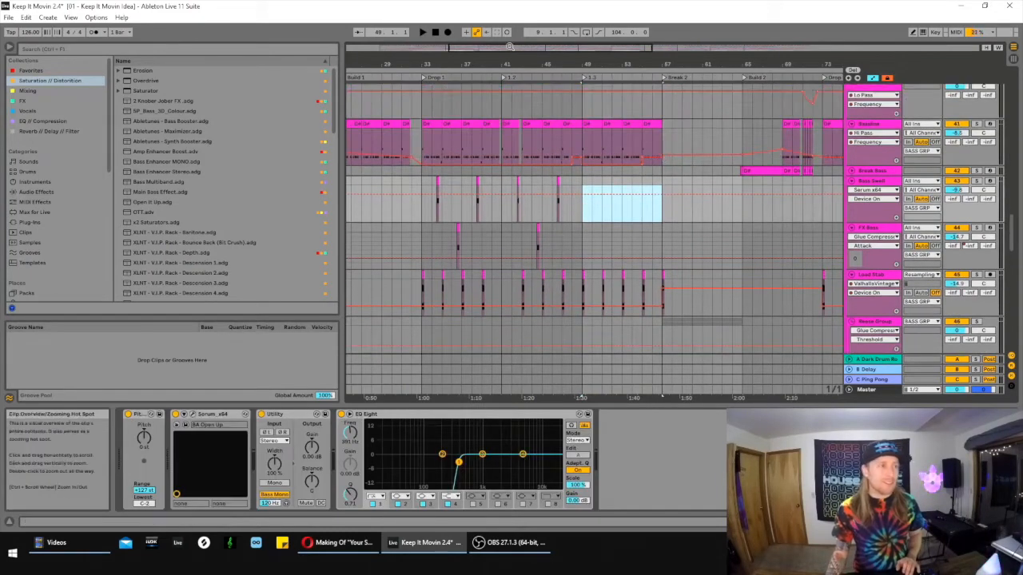
- Look over the vocal and FX layers of section 1.3 and select the Laser Down clip at 49.1.1
drag(494, 47, 531, 46)
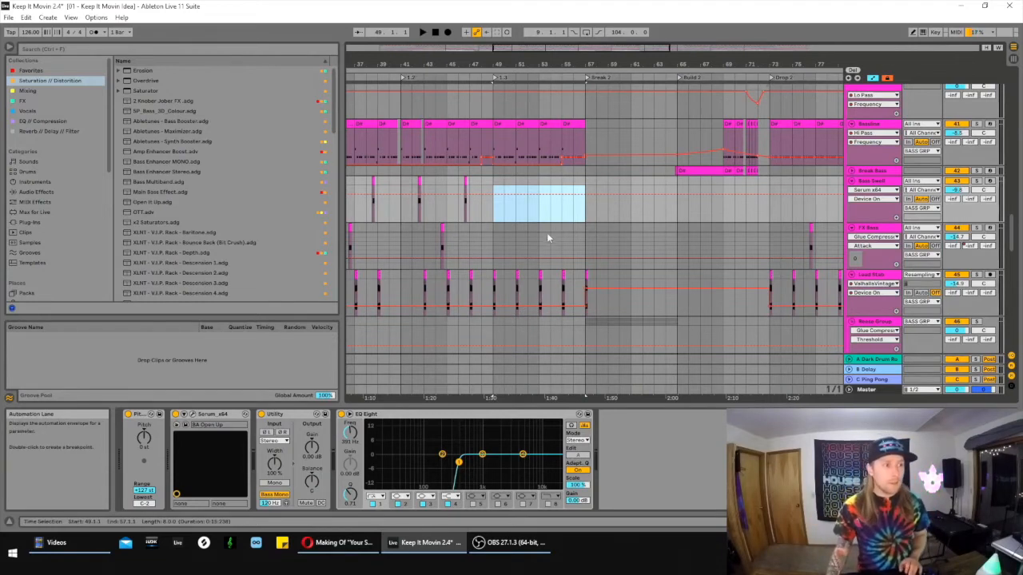
scroll(551, 224, down, 8)
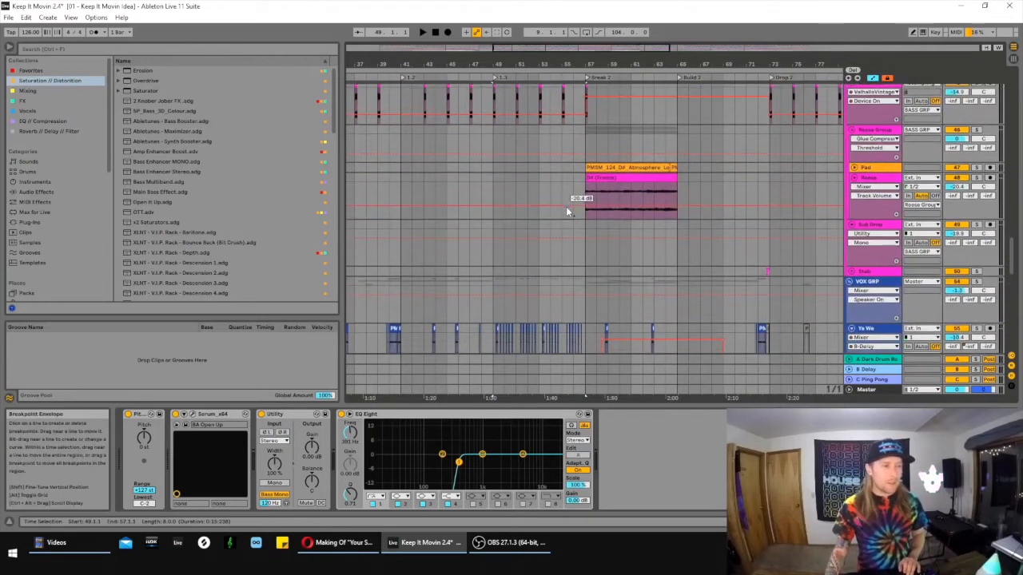
scroll(565, 206, down, 1)
scroll(539, 247, left, 3)
scroll(582, 266, down, 3)
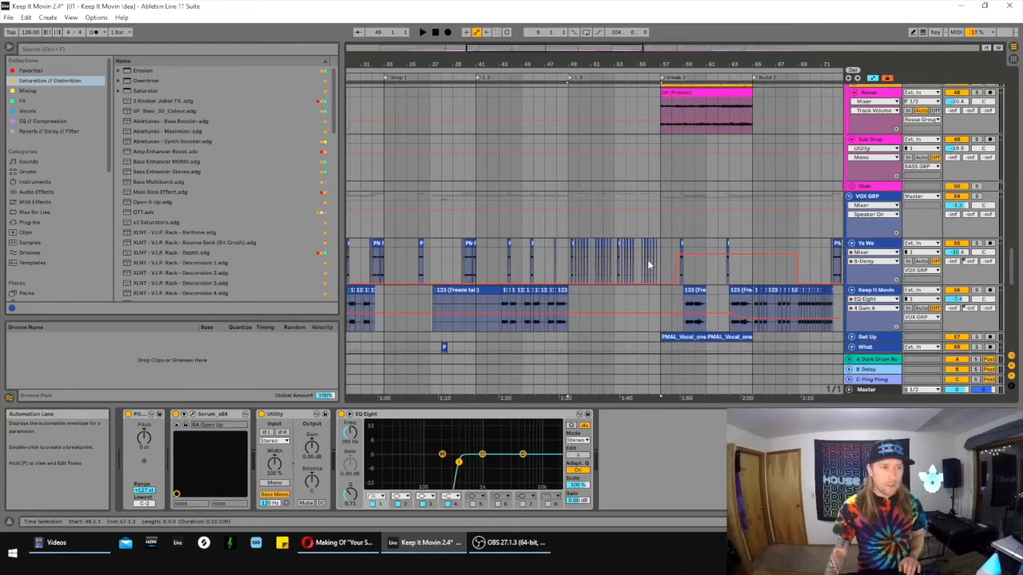
scroll(647, 260, down, 8)
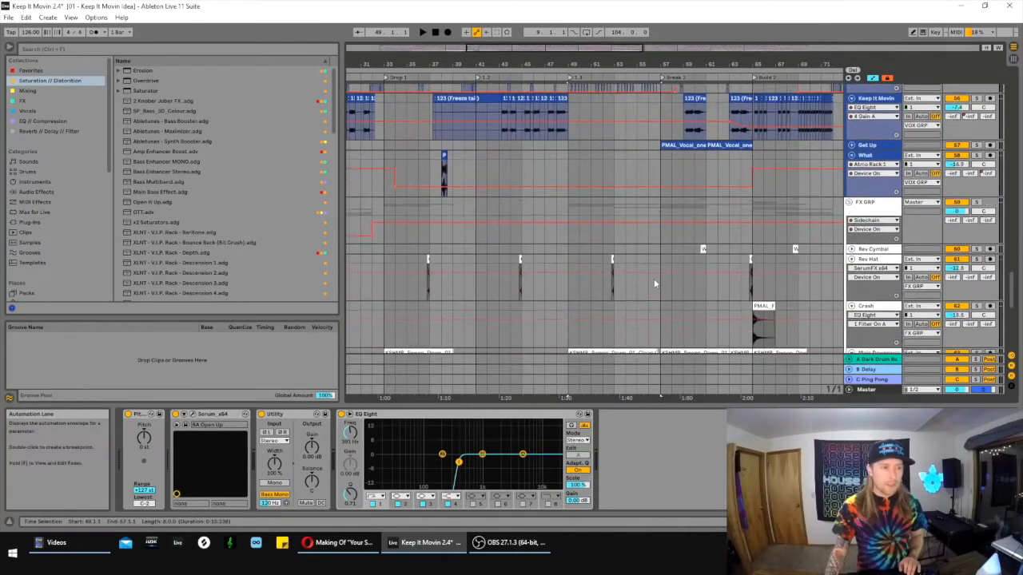
scroll(654, 283, down, 4)
scroll(620, 304, down, 1)
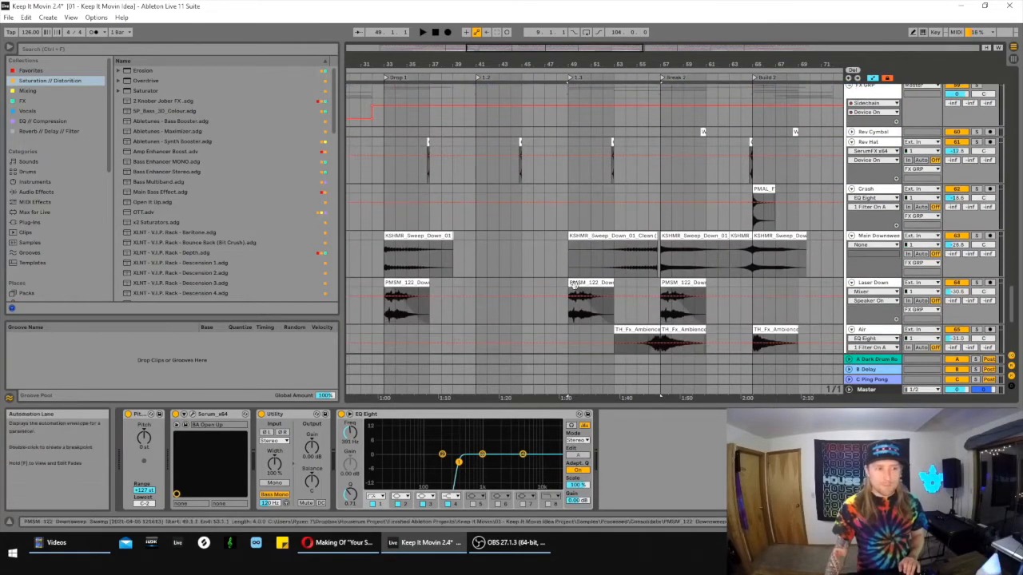
click(594, 248)
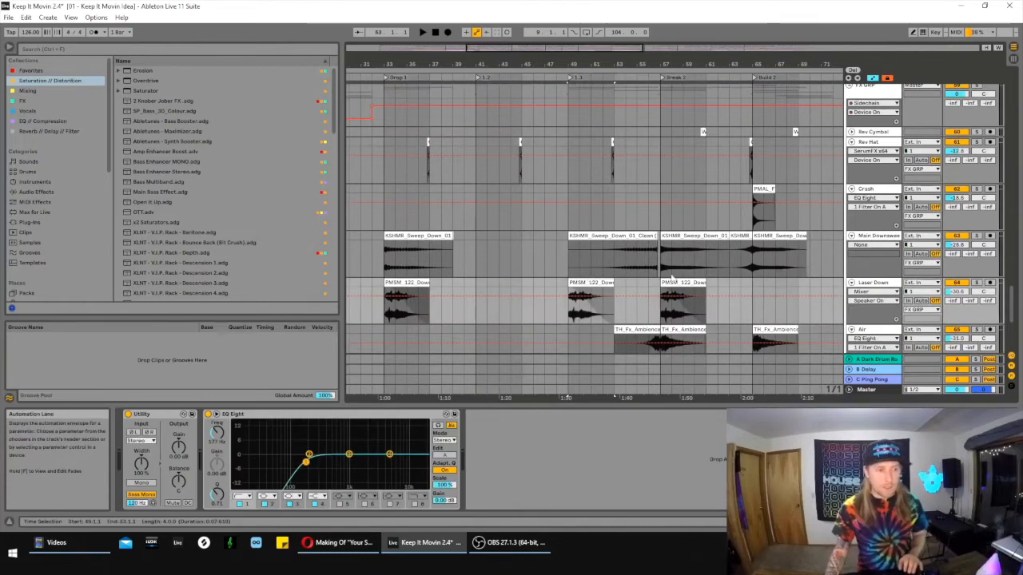
- Place the insert marker at 48.1.1 on the VOX GRP track and play the mix through section 1.3 toward Break 2
scroll(671, 282, up, 8)
scroll(671, 281, up, 2)
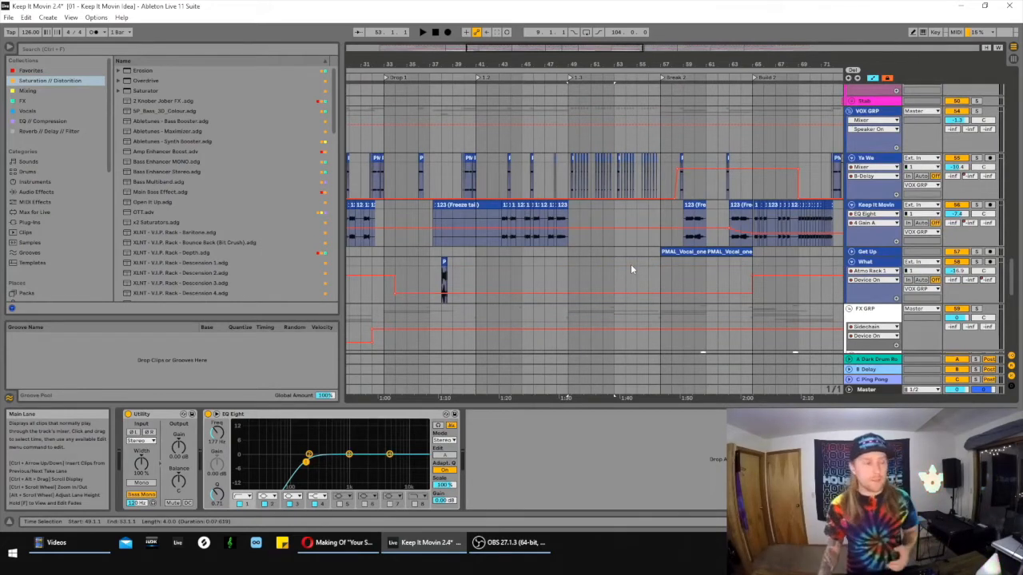
scroll(630, 269, up, 2)
click(556, 166)
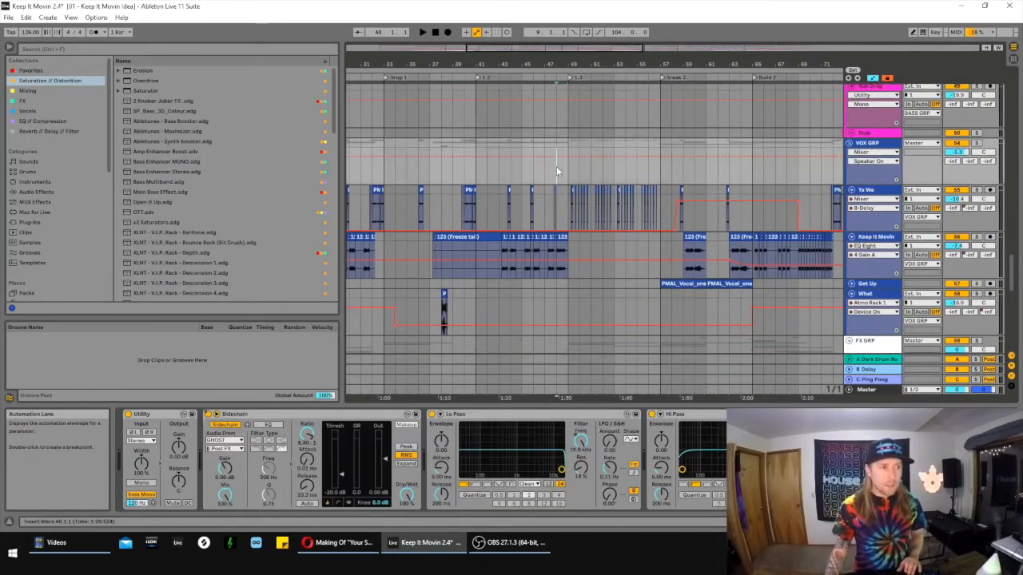
key(space)
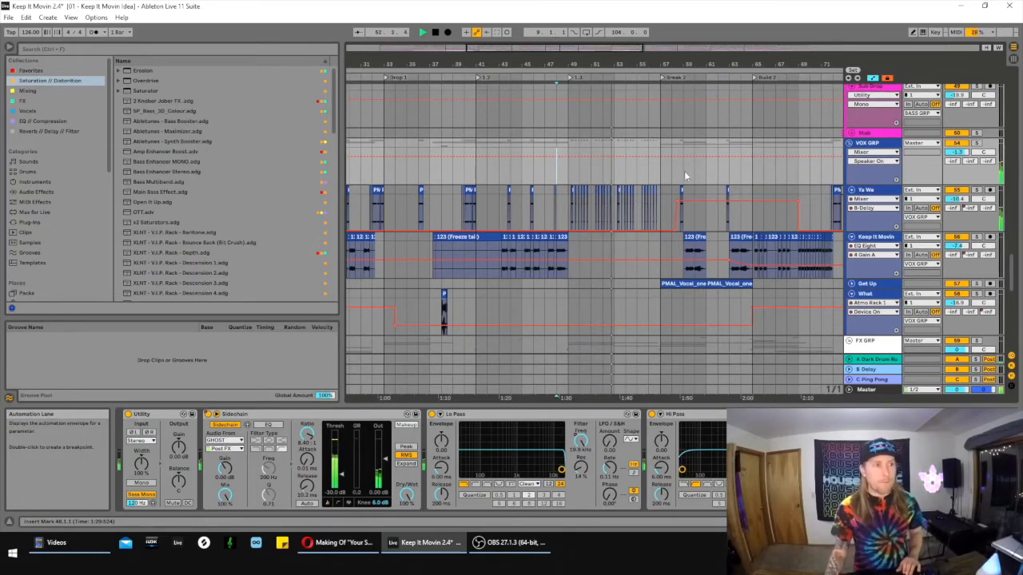
drag(591, 48, 460, 60)
key(space)
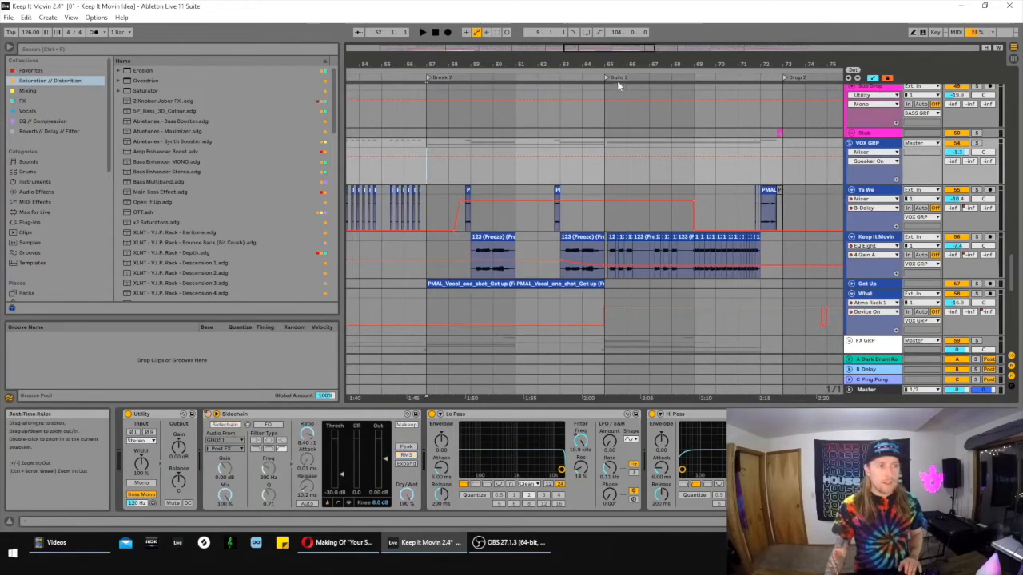
- Select the Reese clip spanning Break 2 from 57.1.1 to 65.1.1
drag(596, 47, 640, 11)
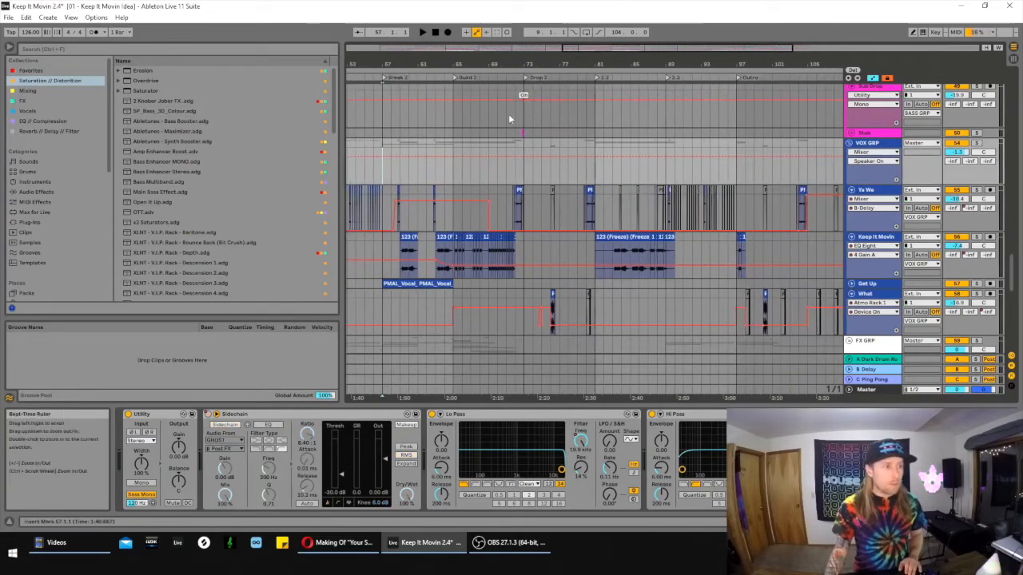
scroll(548, 225, up, 4)
scroll(464, 220, up, 3)
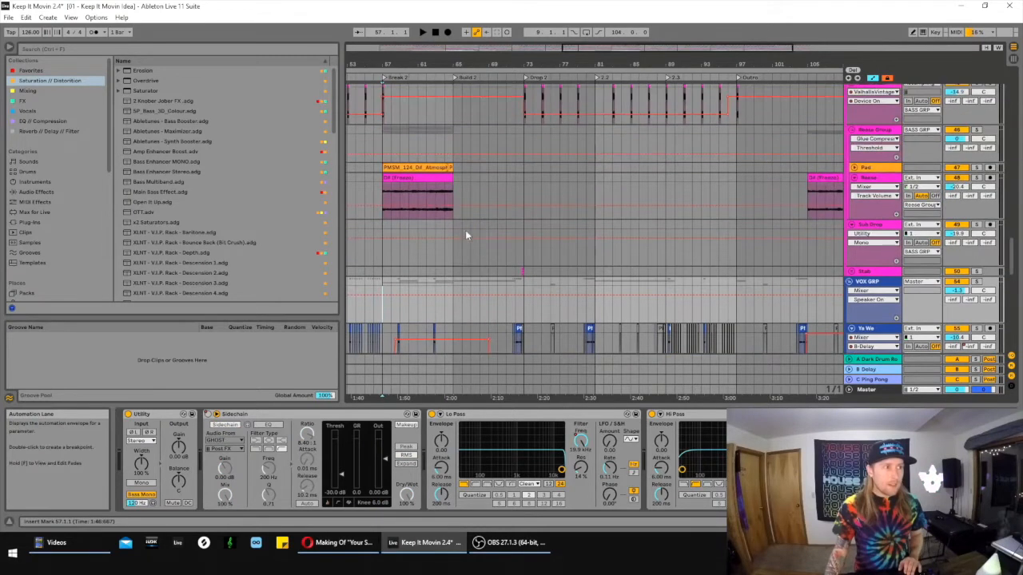
drag(534, 61, 649, 76)
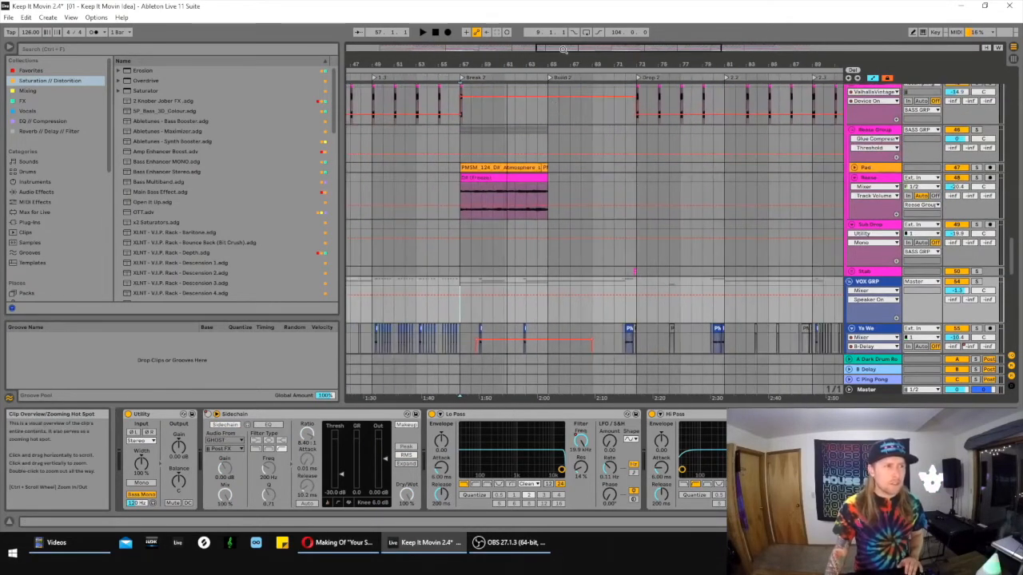
click(481, 178)
- Examine the bass and CANDY layers in Break 2 and Build 2 against the earlier Build 1 and Drop 1 arrangement
scroll(614, 199, up, 10)
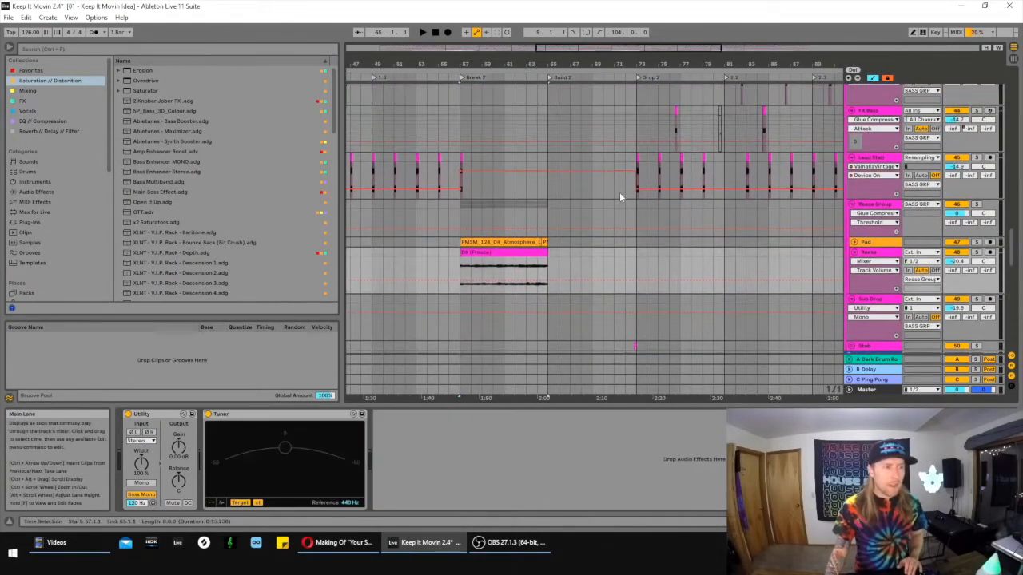
scroll(616, 194, up, 2)
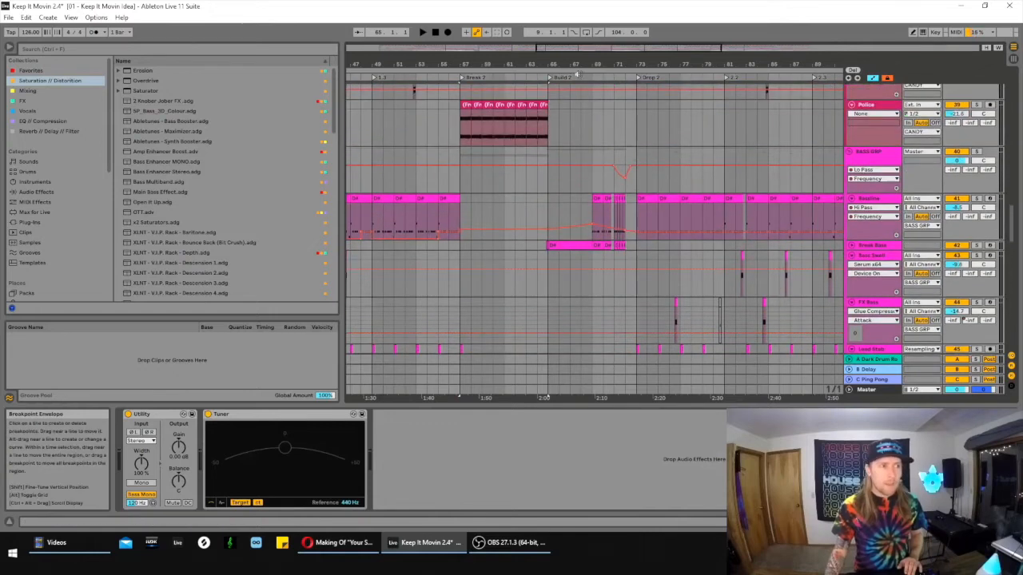
drag(577, 65, 700, 42)
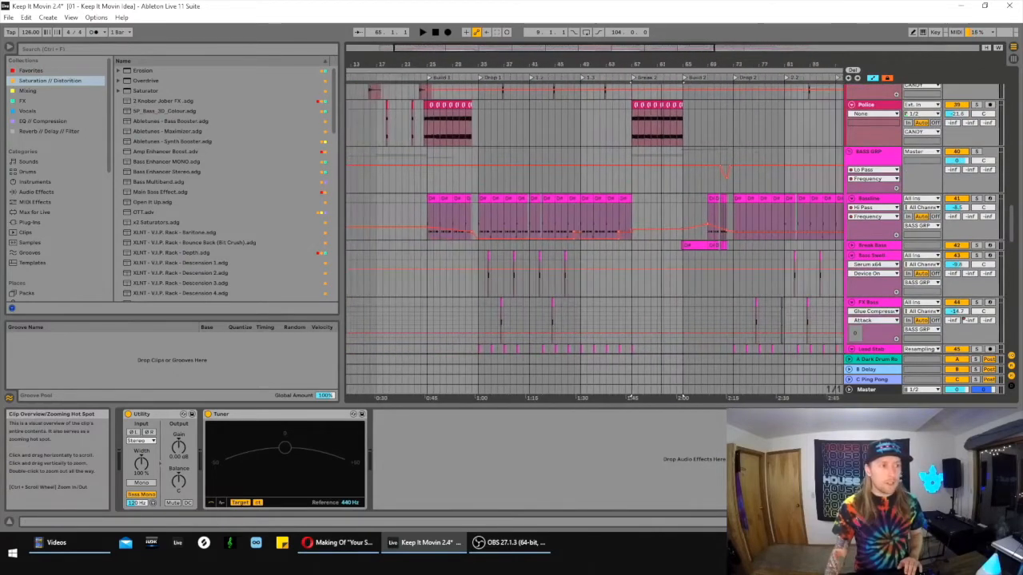
drag(501, 48, 524, 48)
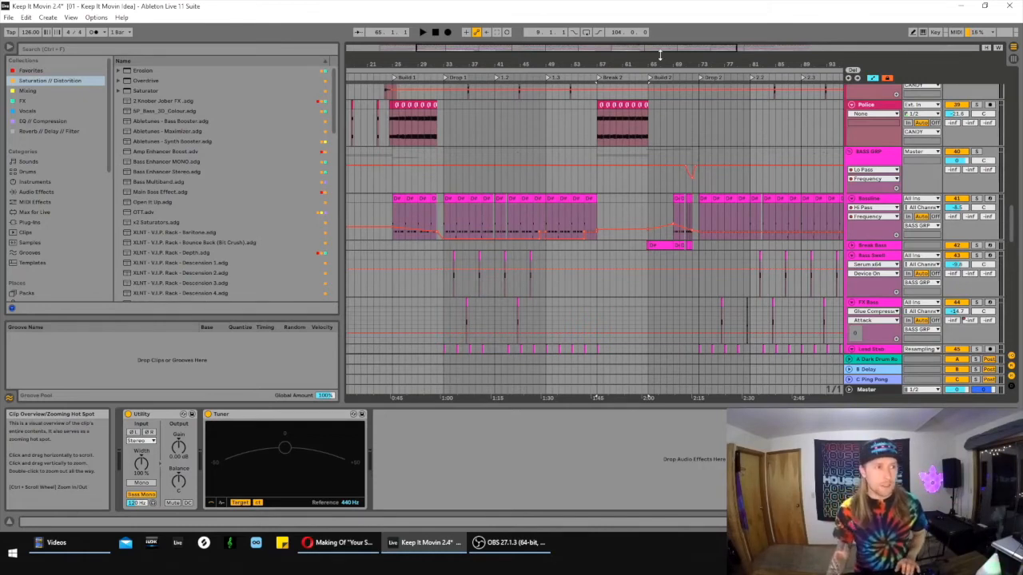
drag(660, 55, 655, 120)
scroll(651, 156, up, 3)
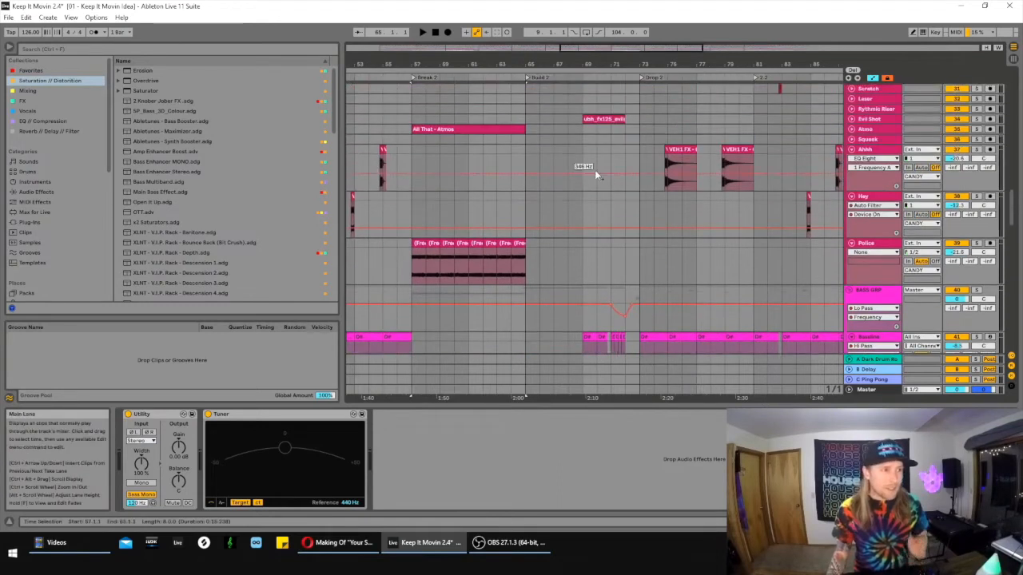
scroll(596, 174, up, 2)
- Solo the KICK GRP and DRUMS groups and play them from the start of Build 2 at 65.1.1
drag(1012, 205, 1008, 84)
click(510, 119)
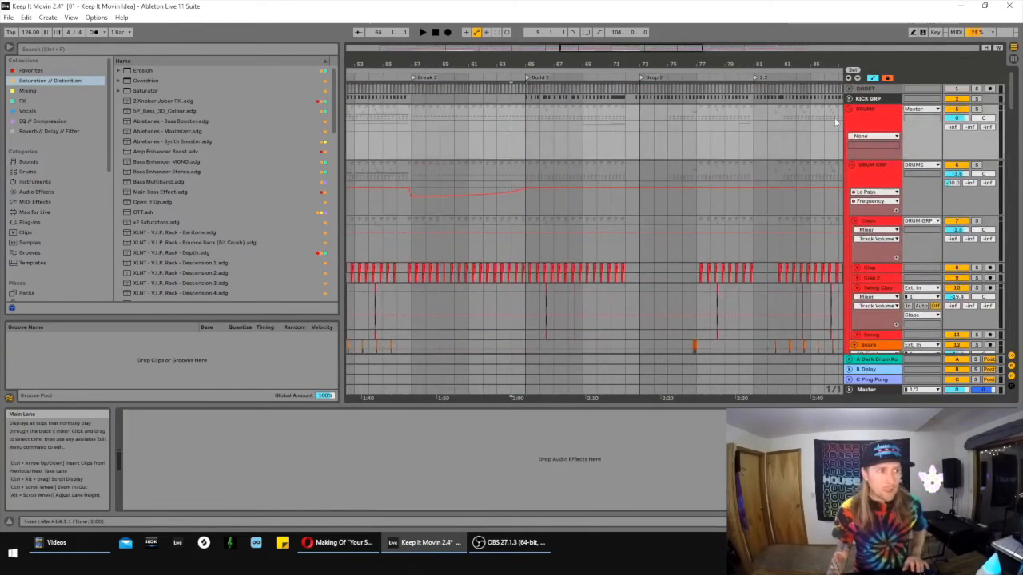
click(977, 99)
key(space)
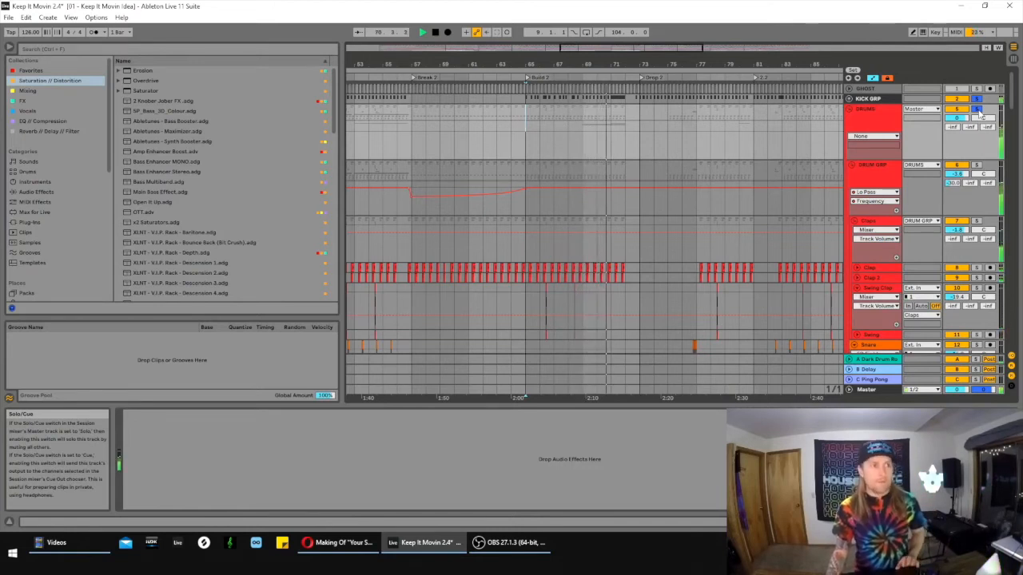
- Highlight the DRUMS group from 69.1.1 to 72.1.1 and the KICK GRP from 65.1.1 to 69.1.1
drag(580, 110, 624, 115)
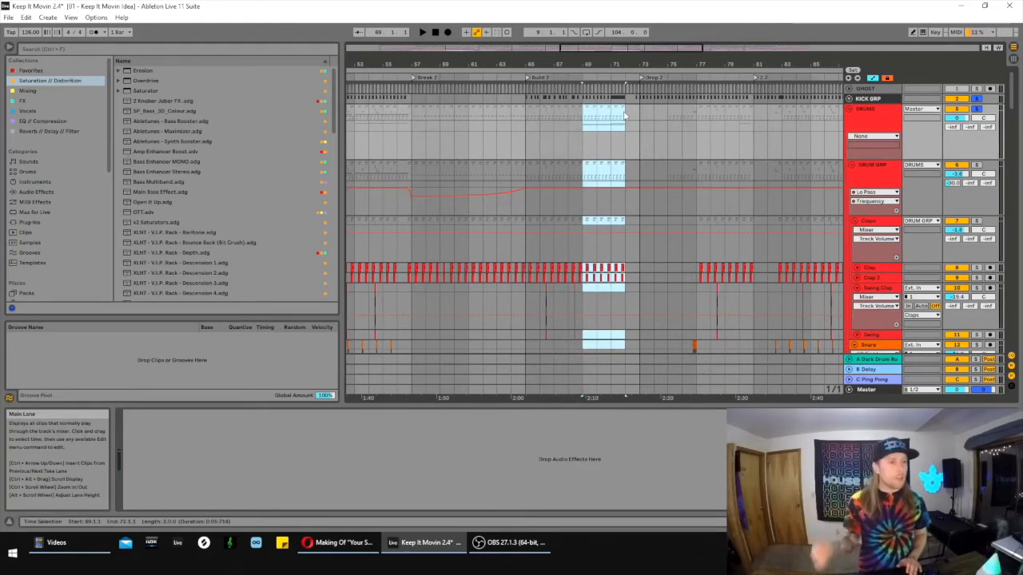
drag(527, 100, 589, 96)
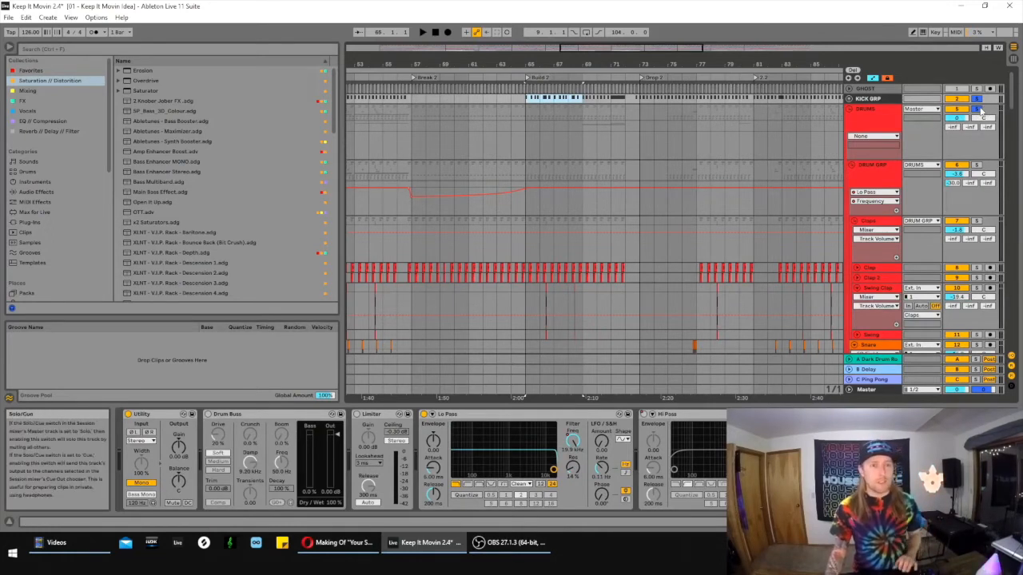
- Highlight the opening of Drop 2 on the DRUMS automation lane, from 73.1.1 to 78.1.1
click(518, 122)
drag(629, 48, 673, 49)
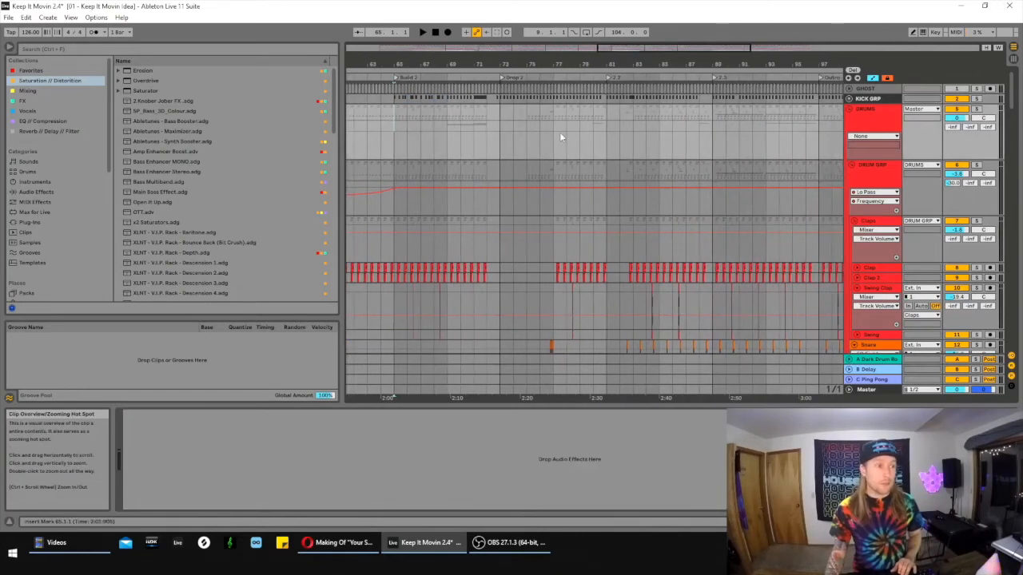
drag(503, 149, 546, 152)
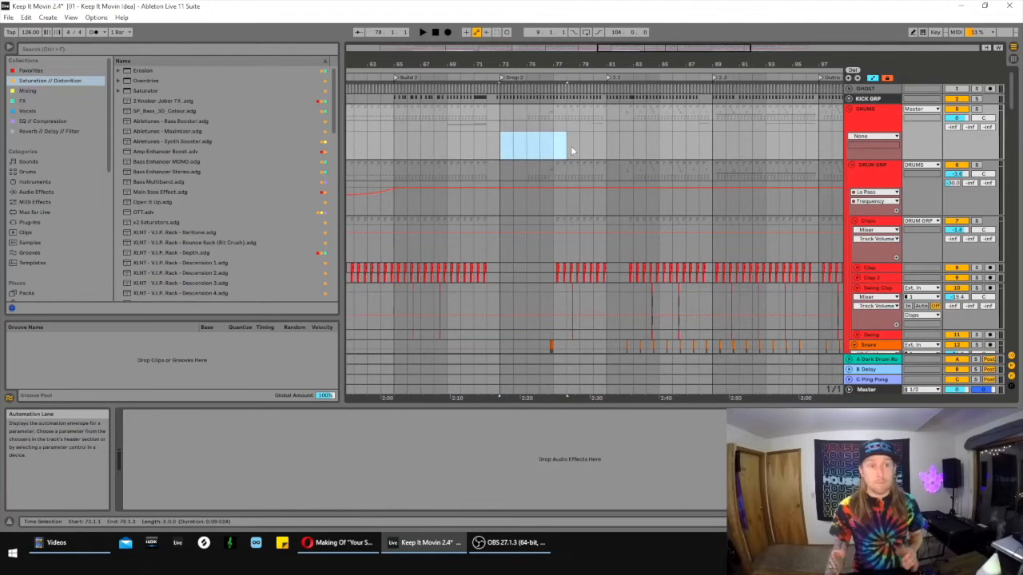
- Play the arrangement from the start of Build 2 at 65.1.1 into Drop 2, following the drum, lead and CANDY layers
click(401, 149)
key(space)
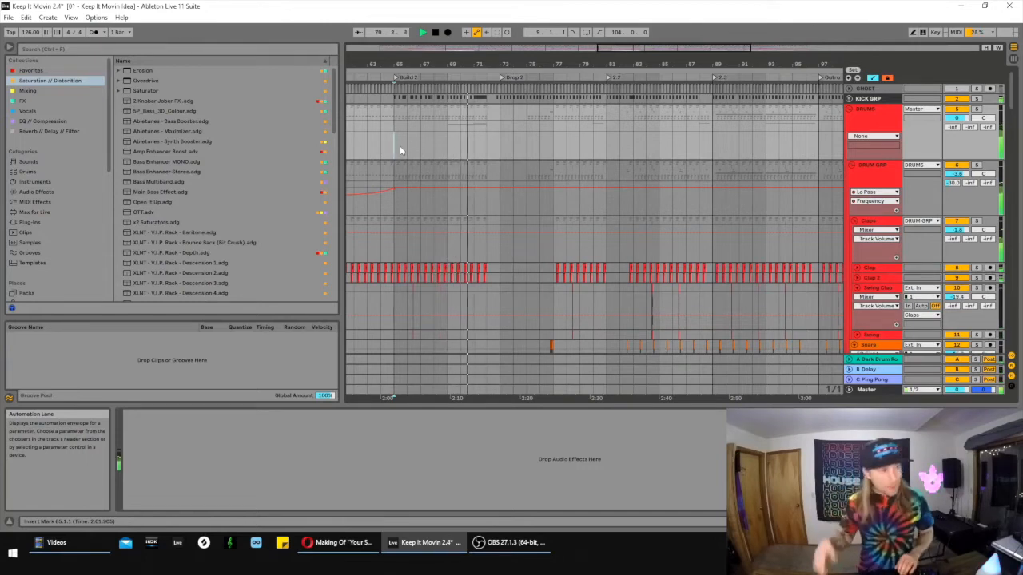
scroll(447, 184, down, 8)
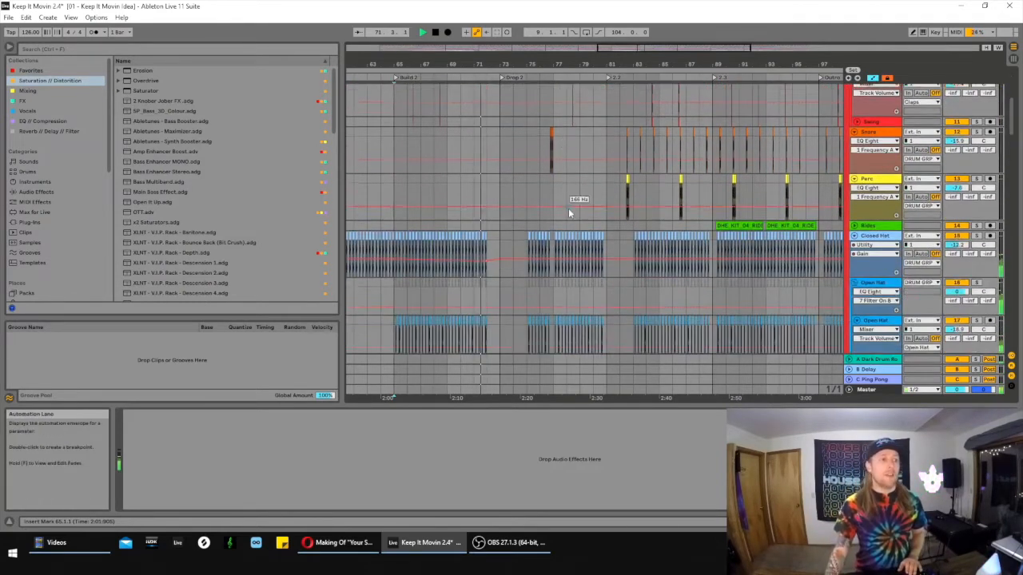
scroll(575, 212, down, 10)
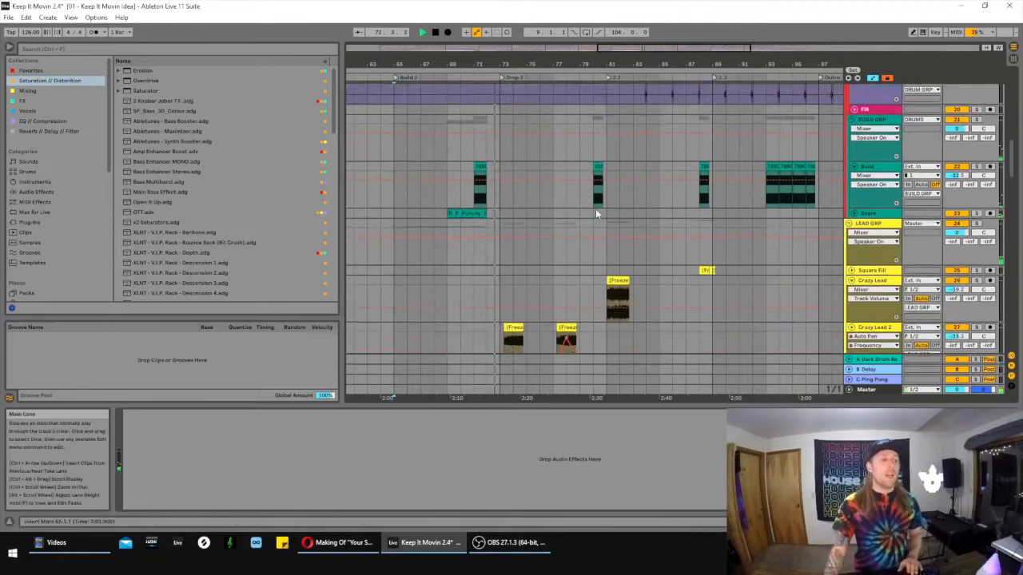
scroll(596, 209, down, 5)
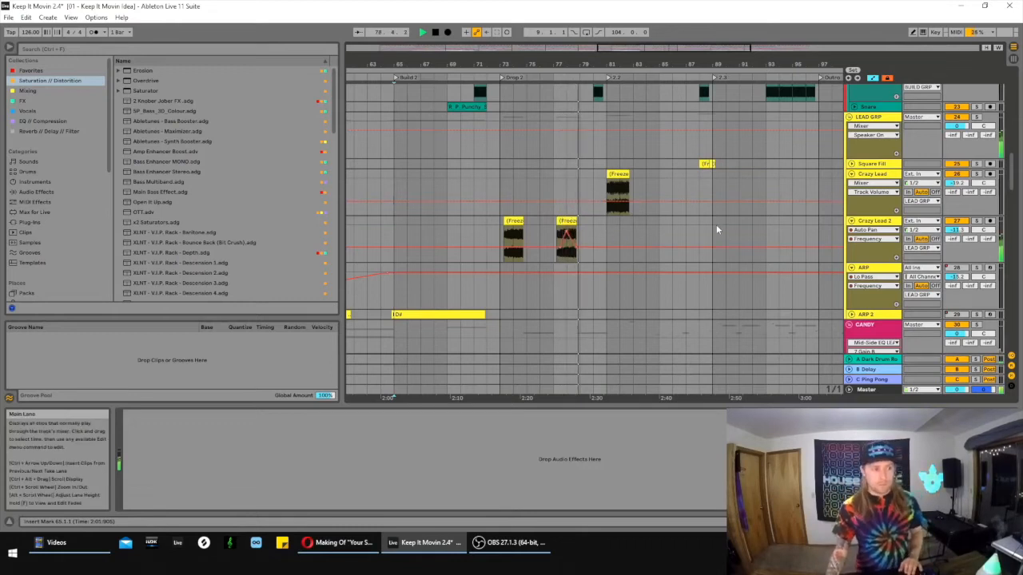
scroll(711, 224, down, 5)
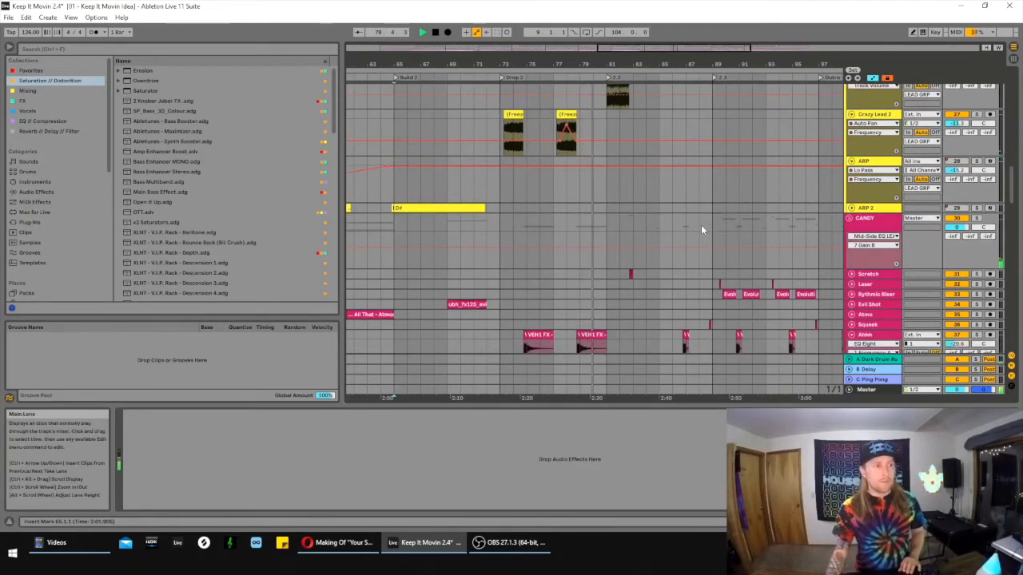
scroll(703, 227, up, 6)
key(space)
- Select the short vocal clip at 76.1.1 in Drop 2 and play it with the surrounding vocal layers in view
drag(650, 49, 630, 85)
scroll(726, 217, down, 6)
scroll(759, 254, down, 6)
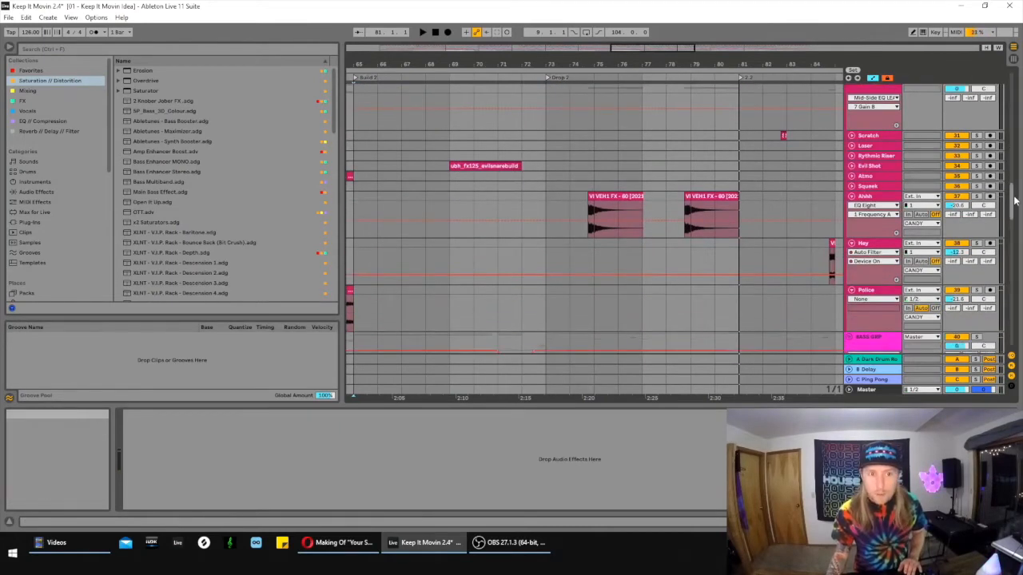
drag(1015, 202, 1013, 218)
scroll(636, 231, down, 15)
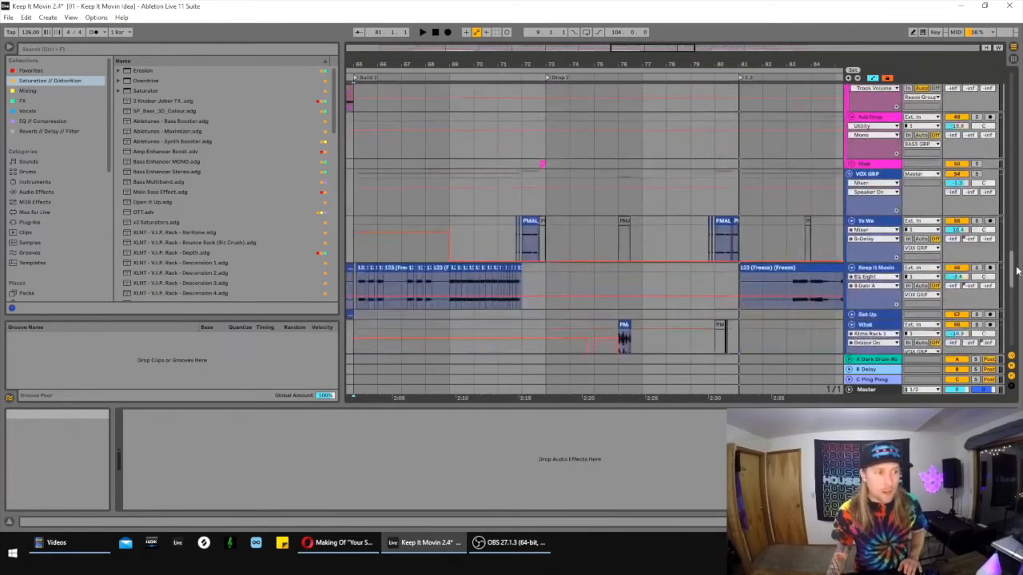
click(624, 231)
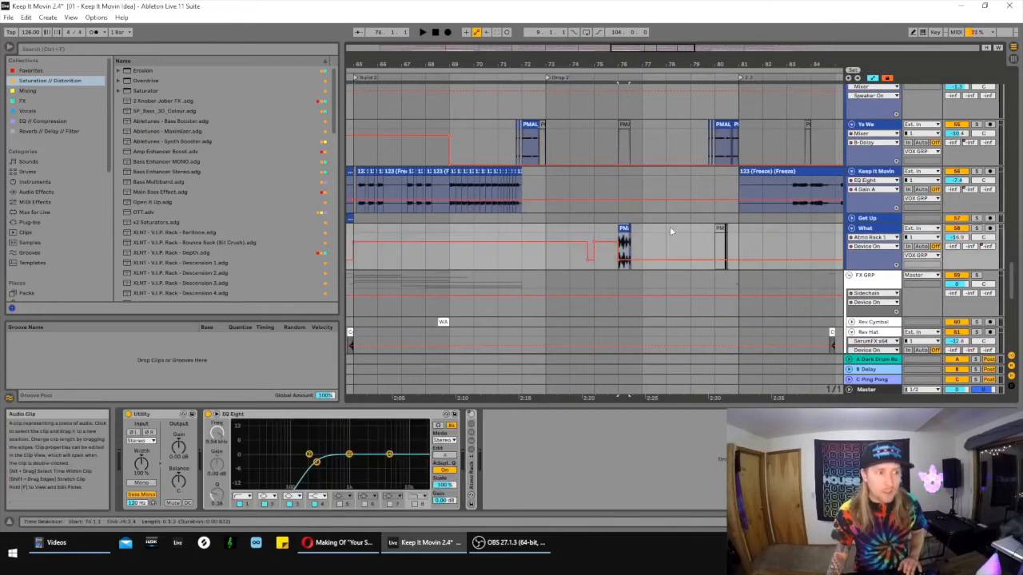
key(space)
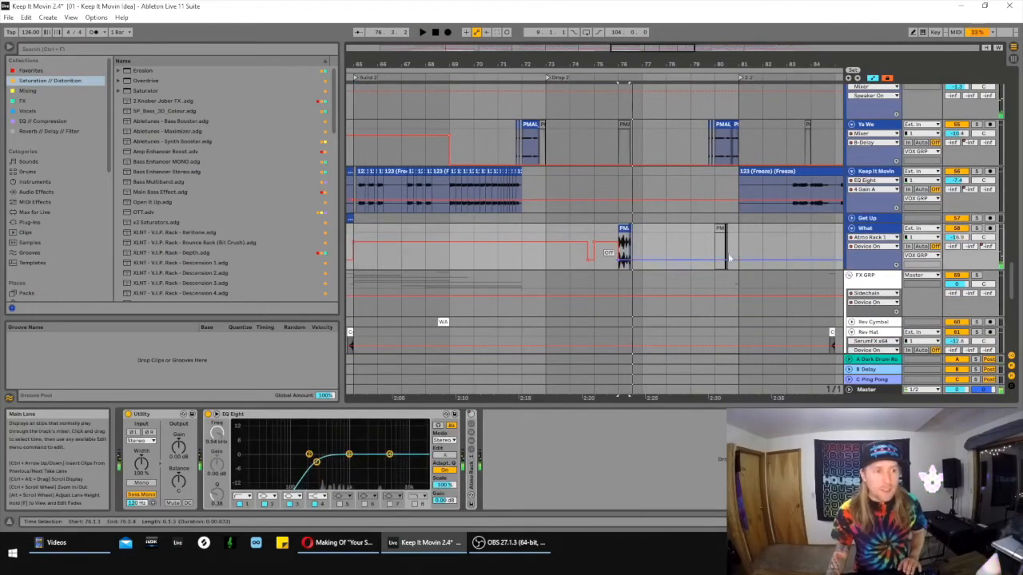
scroll(650, 123, up, 3)
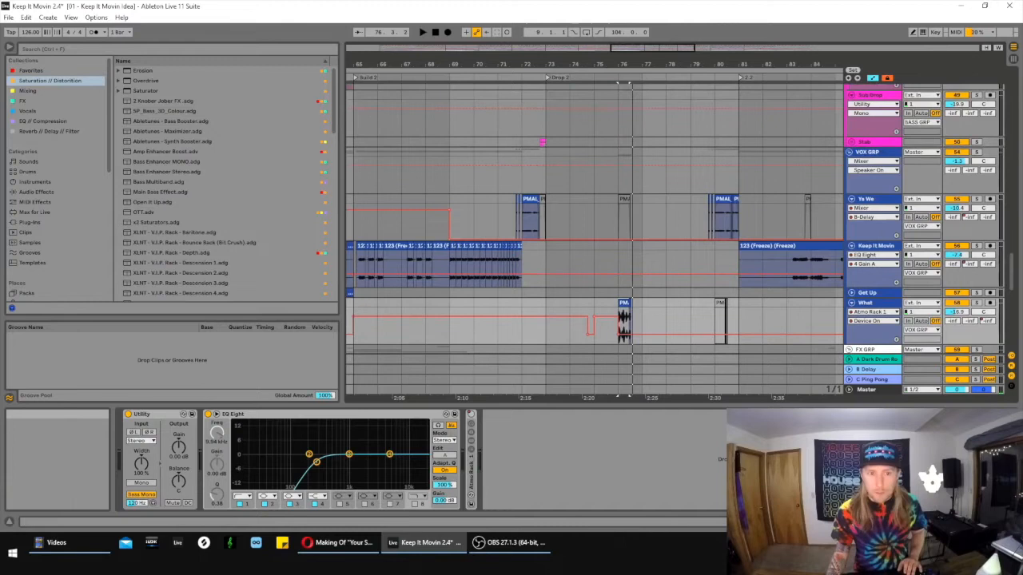
- Play the first Crazy Lead 2 clip in Drop 2 and solo the Crazy Lead 2 track
drag(1013, 278, 1016, 190)
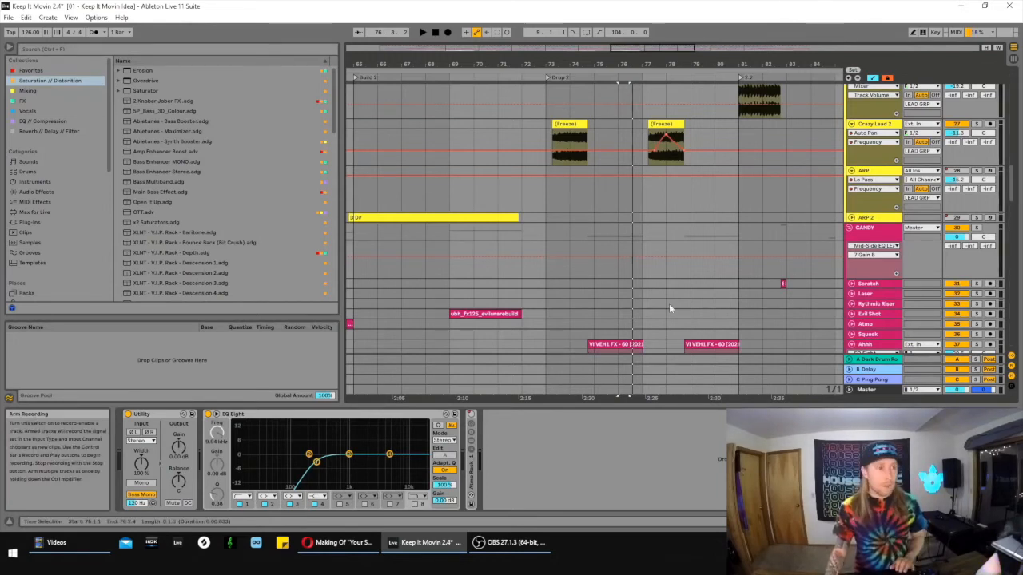
click(525, 142)
click(560, 124)
drag(661, 53, 679, 58)
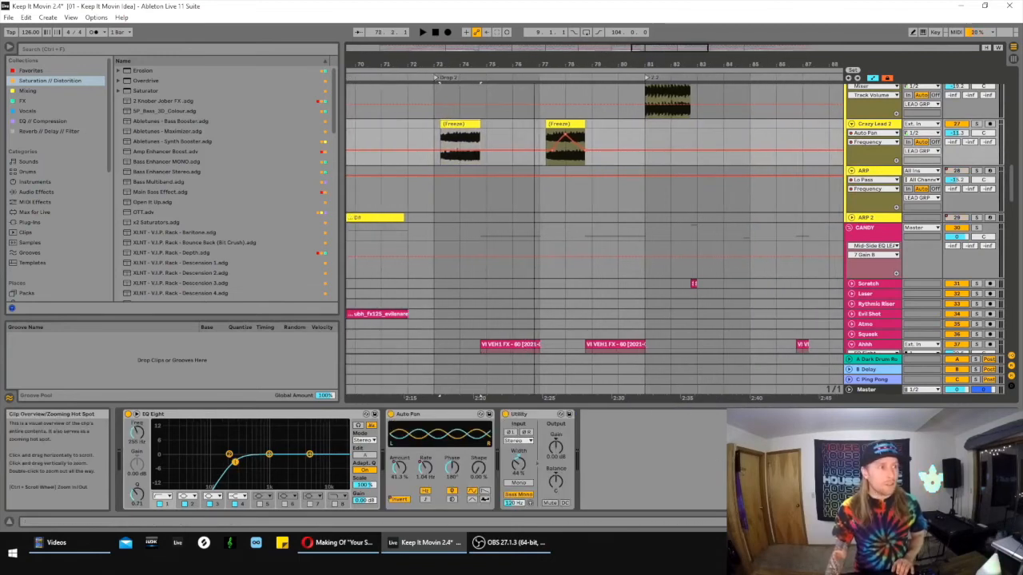
key(space)
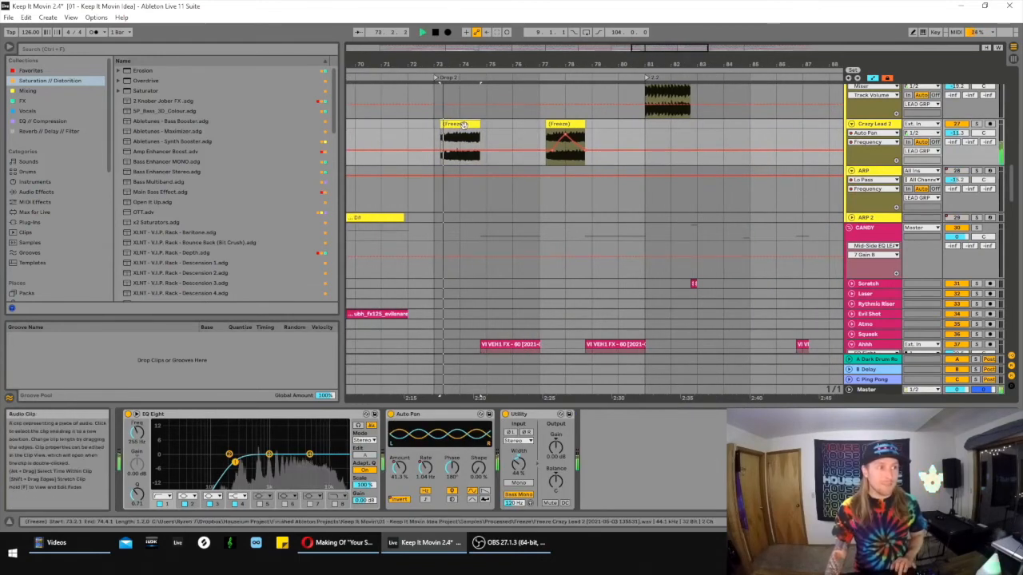
key(space)
click(975, 125)
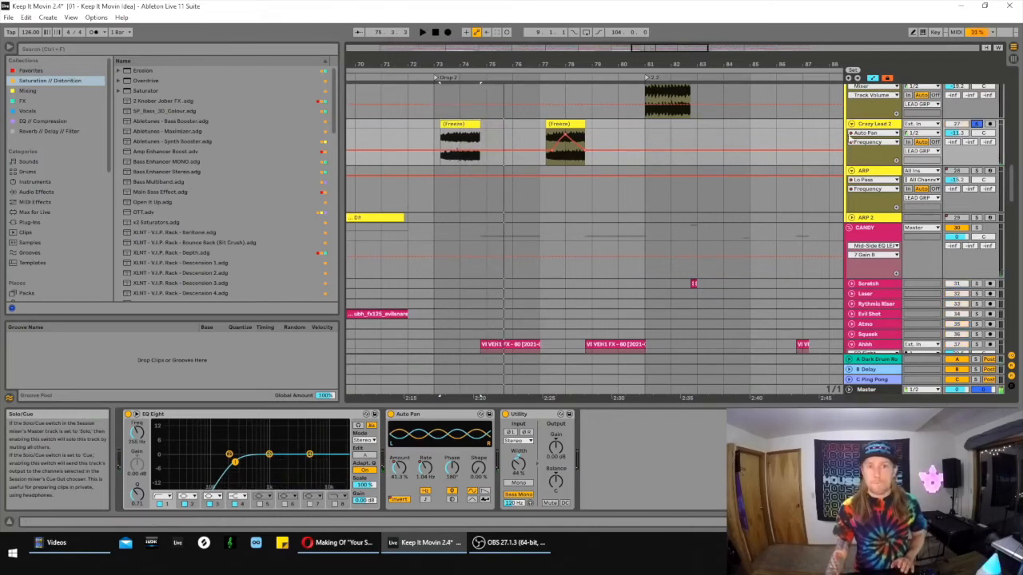
- Audition the first Crazy Lead 2 clip on its own from 73.2.1
drag(667, 50, 653, 63)
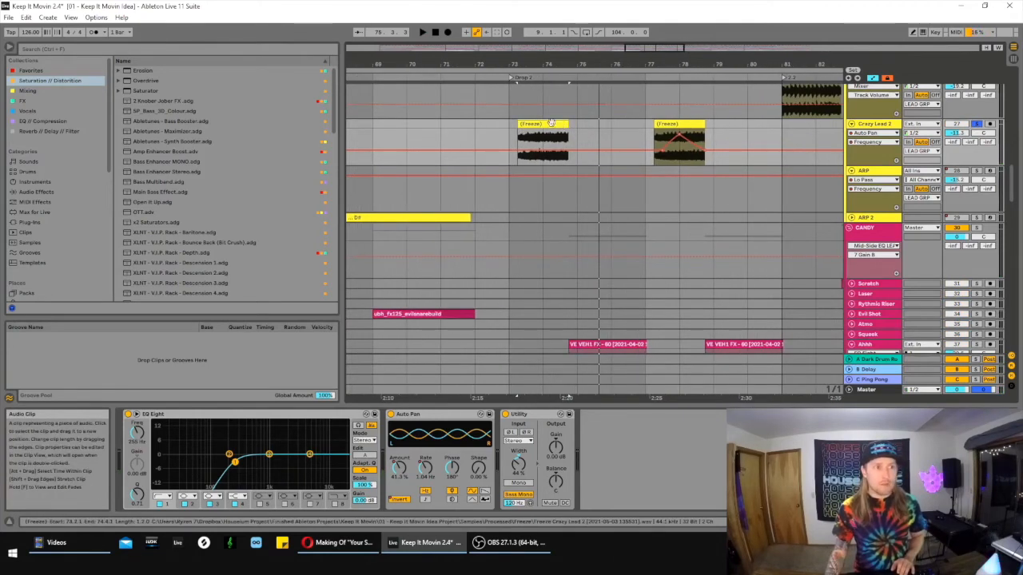
scroll(719, 157, up, 2)
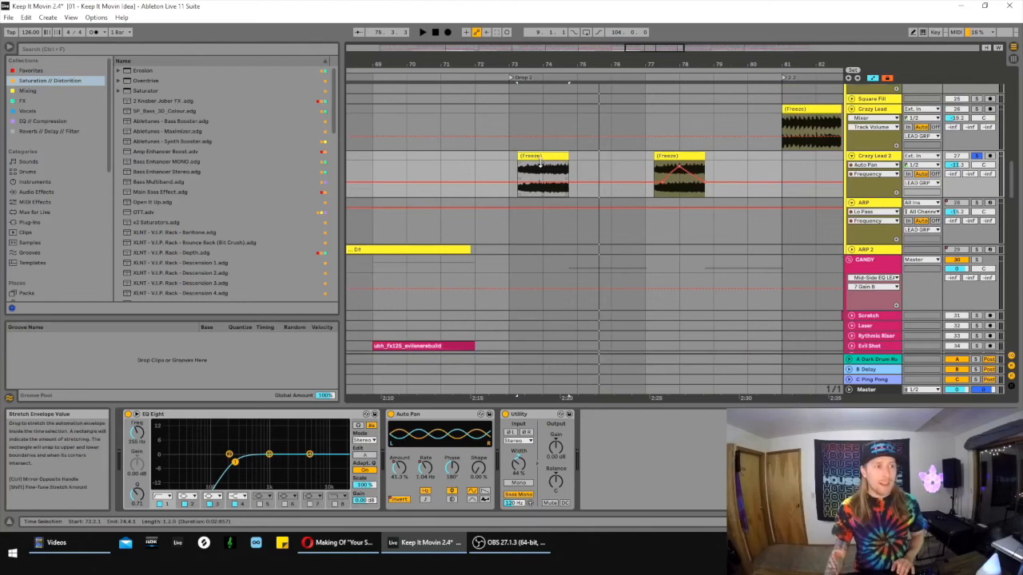
key(space)
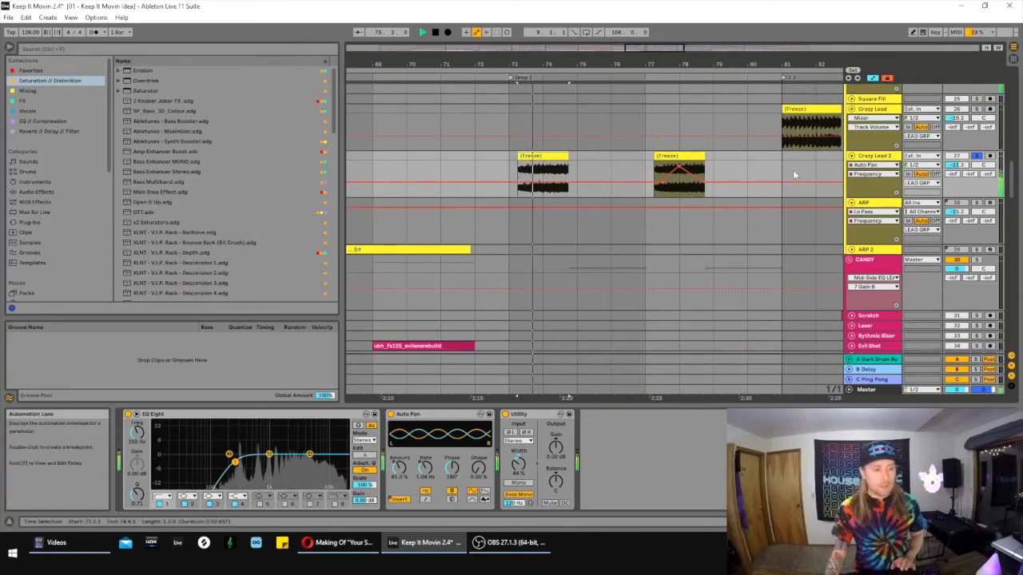
key(space)
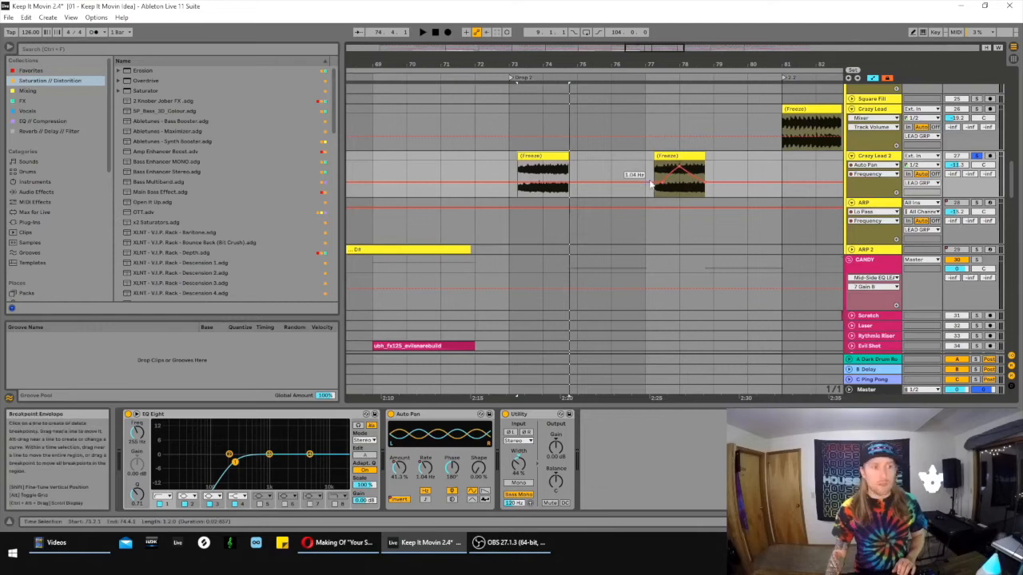
- Show the Auto Pan Amount automation on Crazy Lead 2 and play its second Drop 2 clip from 77.2.1
click(400, 469)
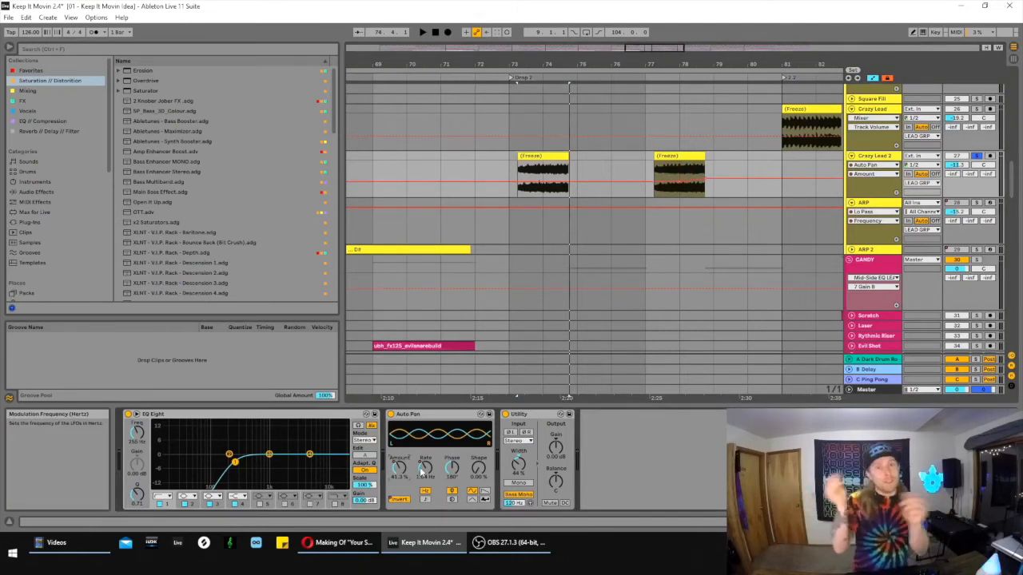
click(684, 156)
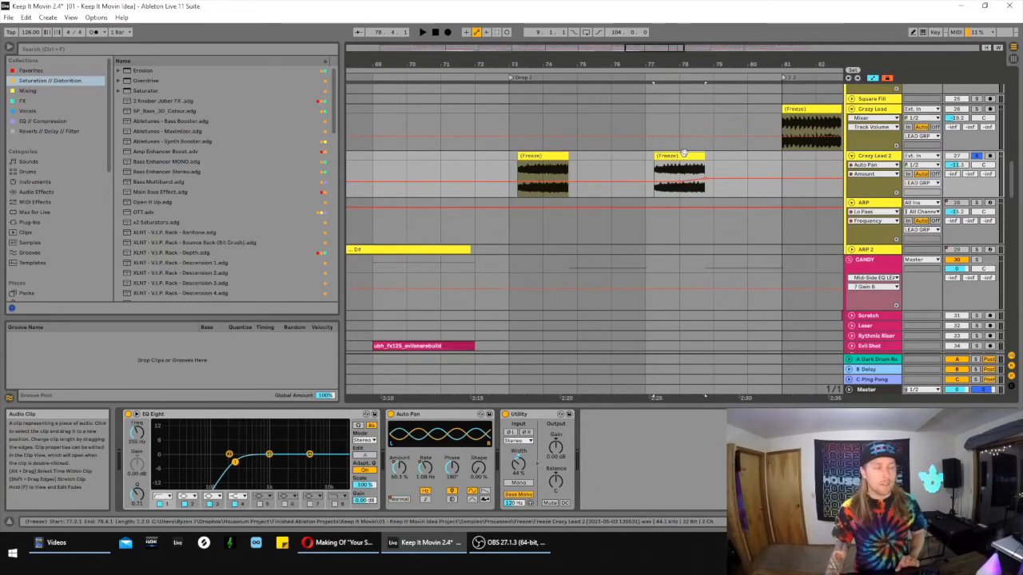
key(space)
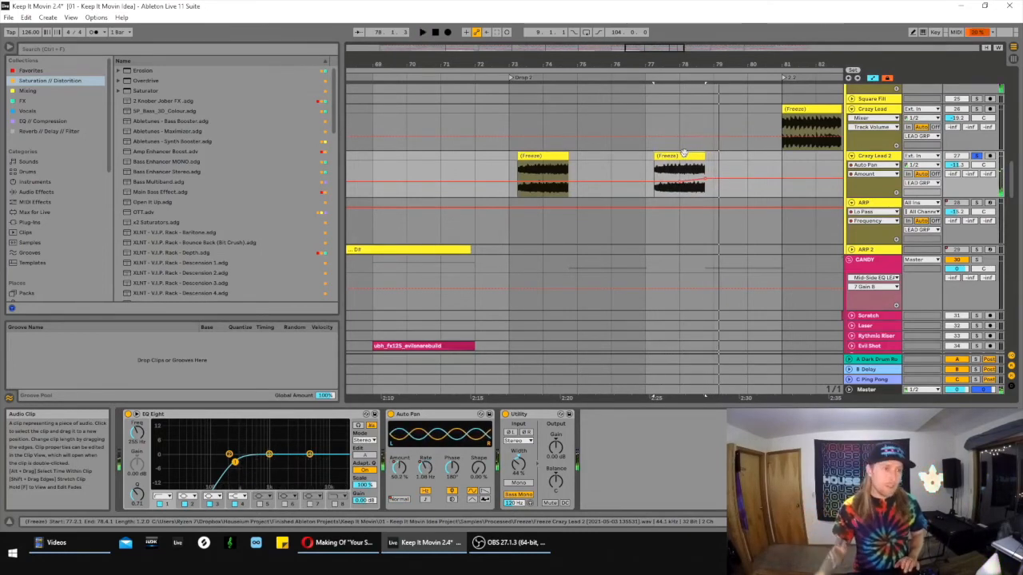
- Hide the automation lanes, highlight the CANDY group across the first eight bars of Drop 2, and select the first Crazy Lead 2 clip
drag(677, 47, 727, 155)
scroll(725, 163, down, 5)
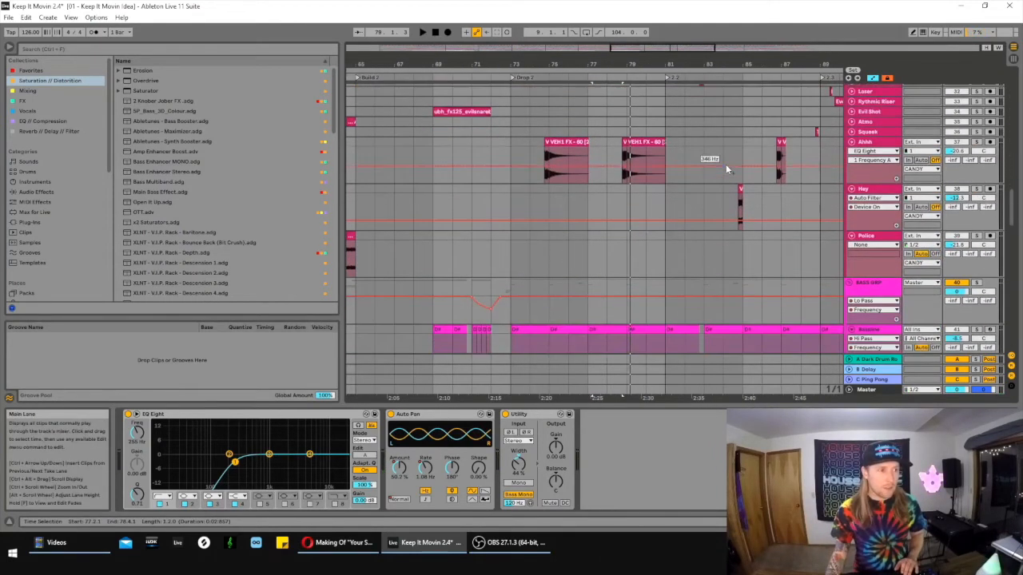
scroll(804, 199, down, 5)
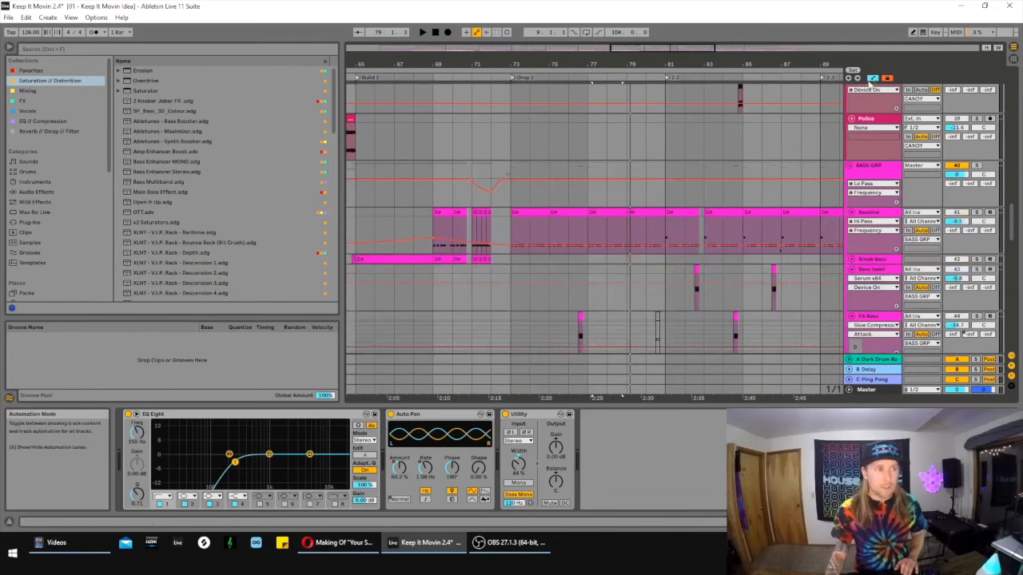
scroll(621, 222, up, 7)
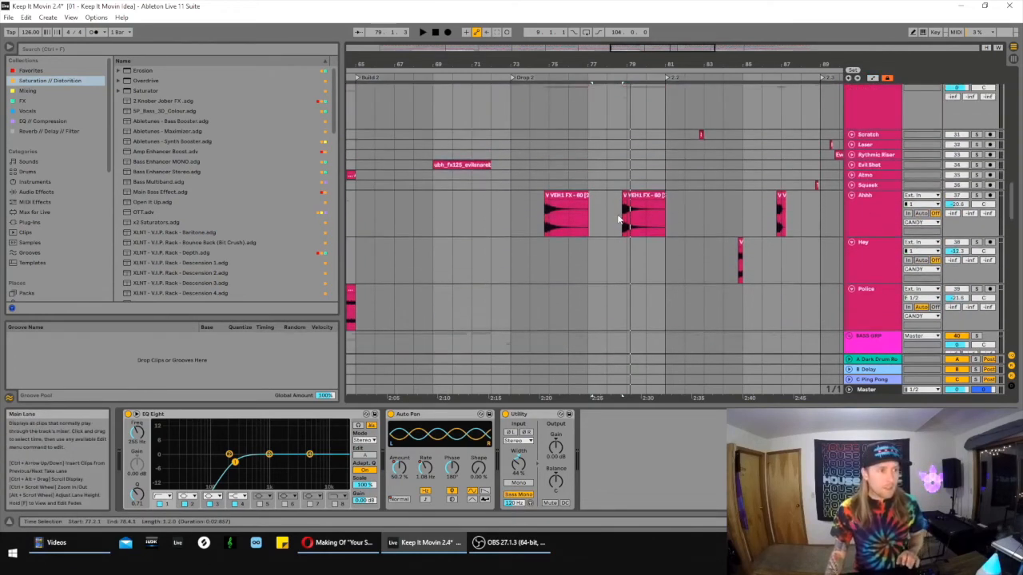
scroll(621, 220, up, 4)
drag(503, 211, 657, 216)
scroll(649, 213, up, 2)
click(537, 123)
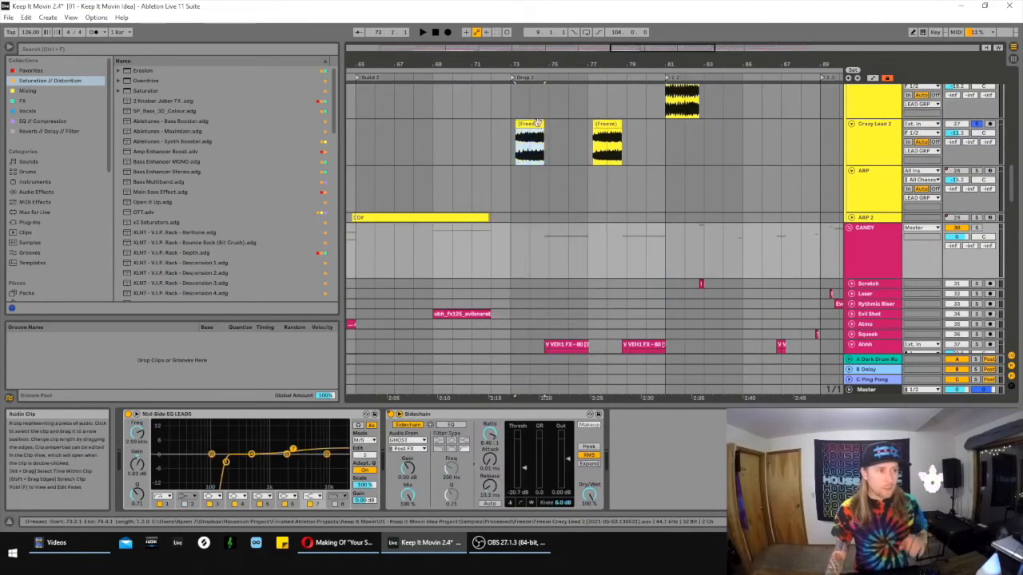
- Open the Bassline clip at 73.1.1 in an enlarged note editor, zoomed in on its D#1 notes
scroll(566, 232, down, 10)
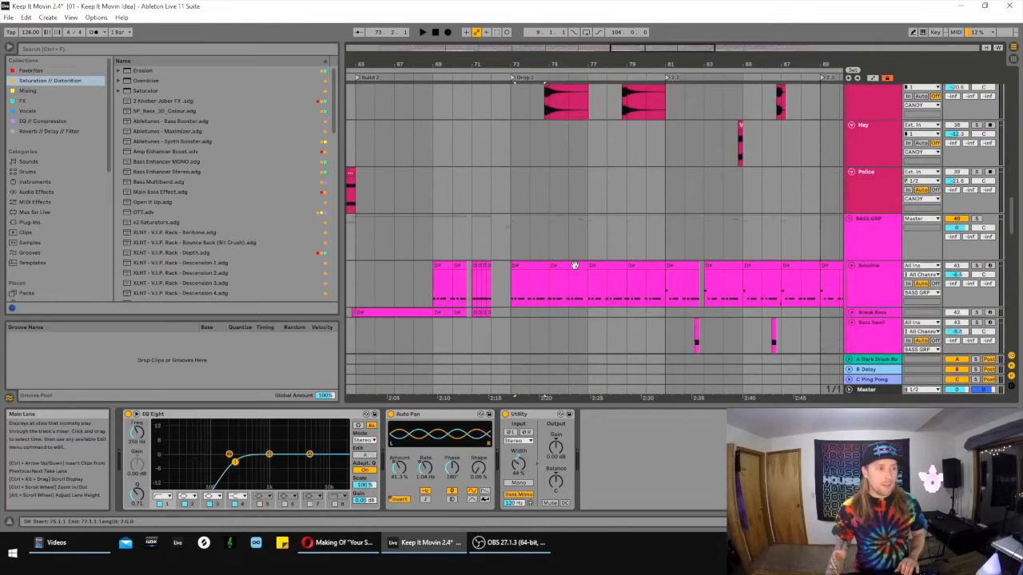
click(536, 269)
drag(561, 406, 562, 317)
drag(323, 378, 345, 377)
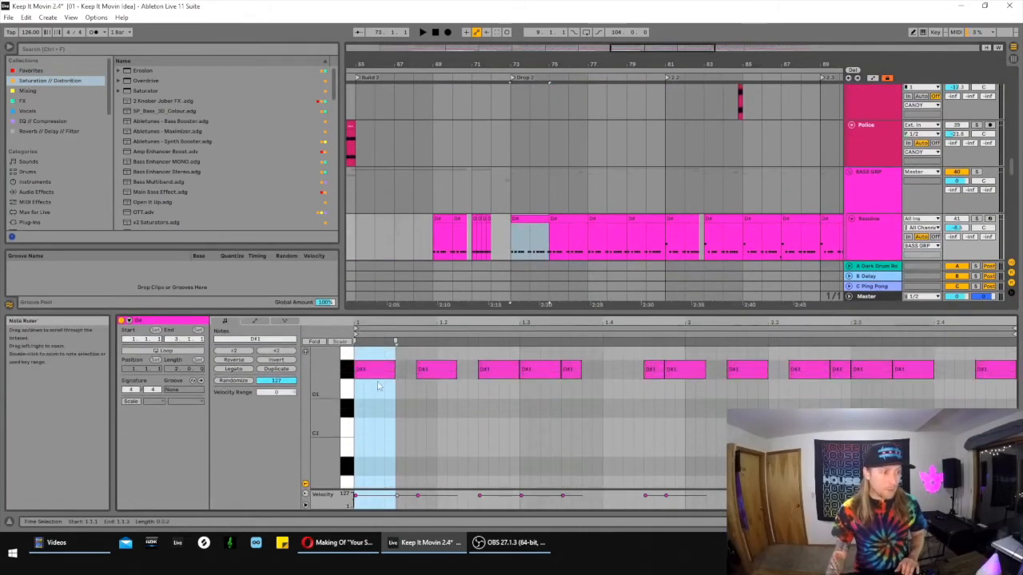
- Compare the notes of the Bassline clips at 75.1.1, 81.1.1 and 85.1.1 in Drop 2
drag(709, 51, 765, 45)
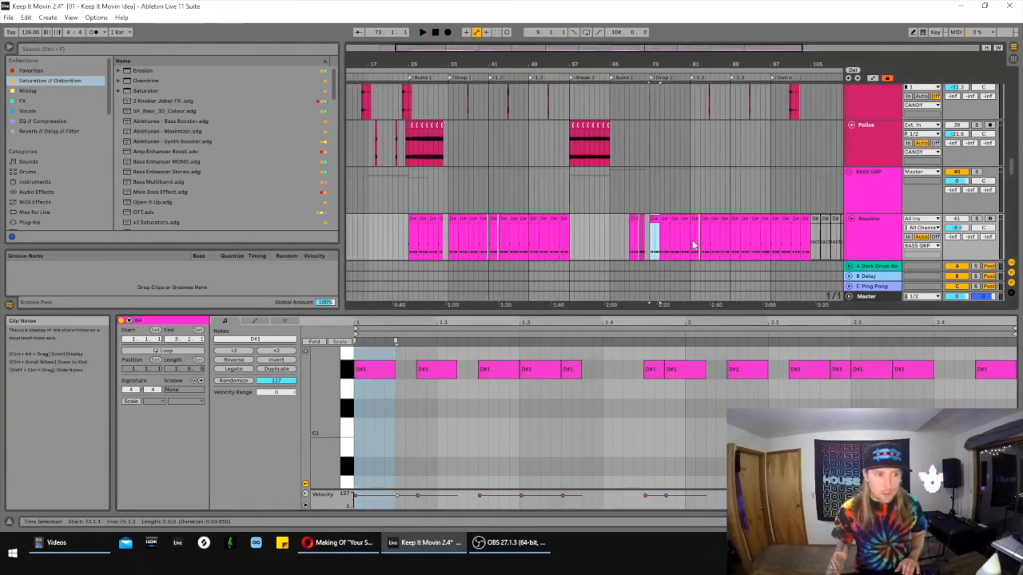
click(663, 227)
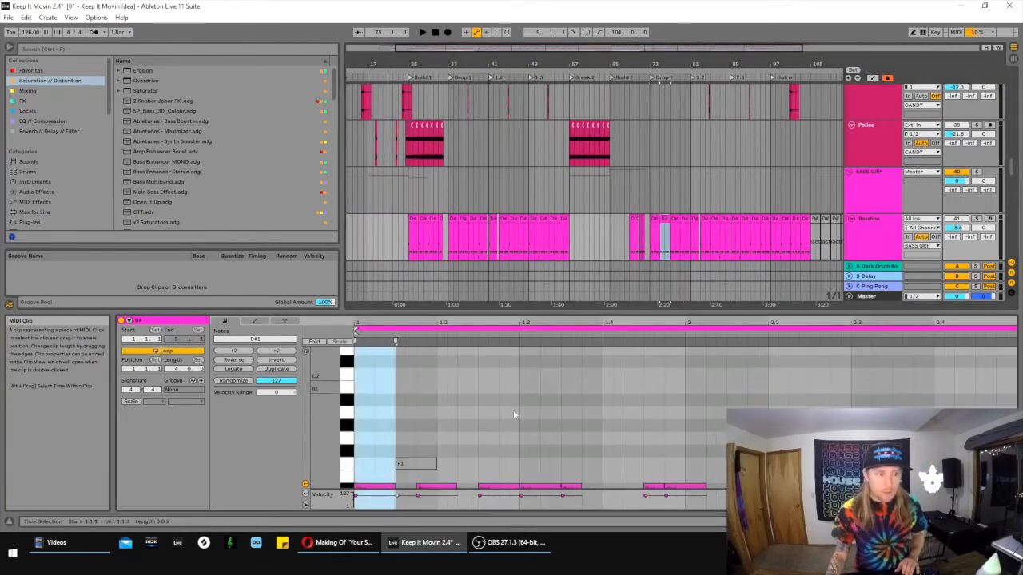
click(693, 231)
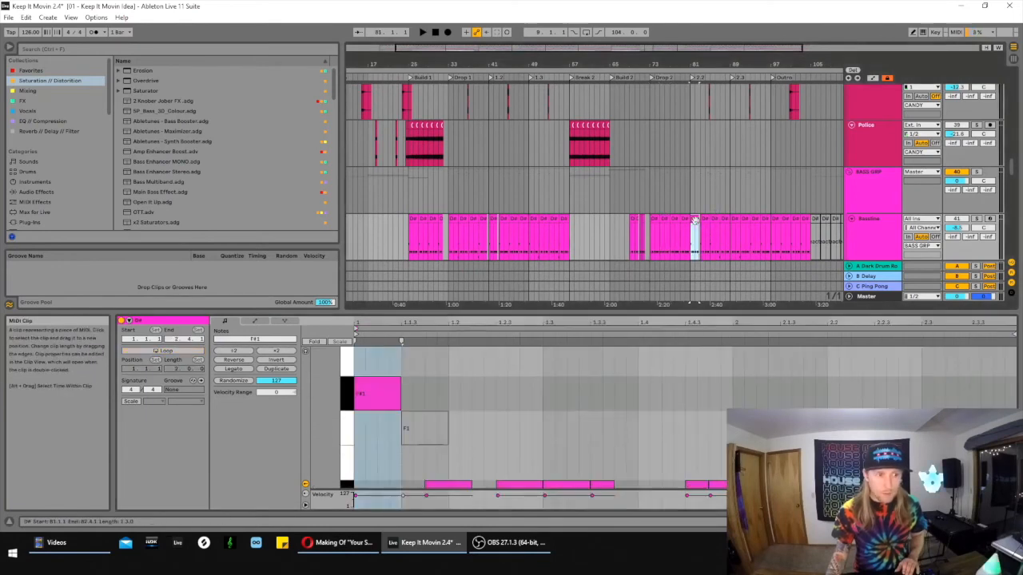
scroll(629, 404, up, 3)
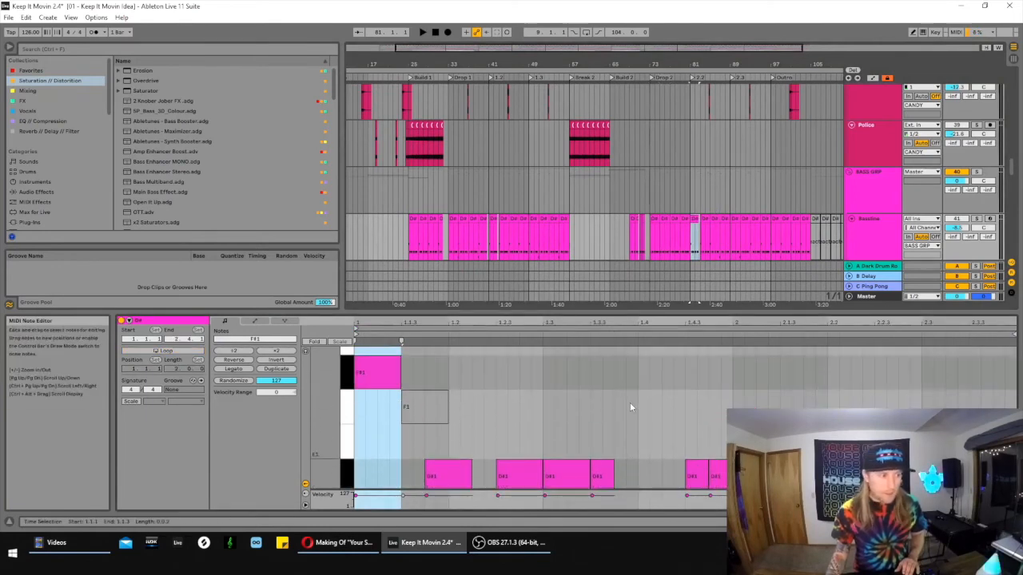
drag(723, 57, 682, 251)
click(651, 233)
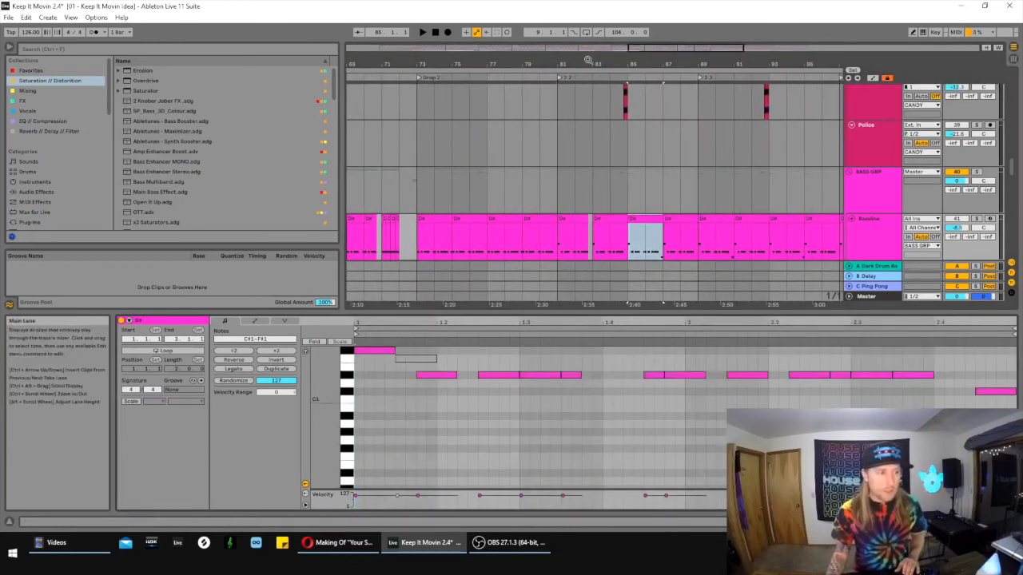
- Highlight the opening of Drop 2 on the BASS GRP from 73.1.1 to 75.1.1 and view the bass layers beneath it
drag(680, 46, 660, 48)
drag(515, 196, 647, 239)
click(523, 221)
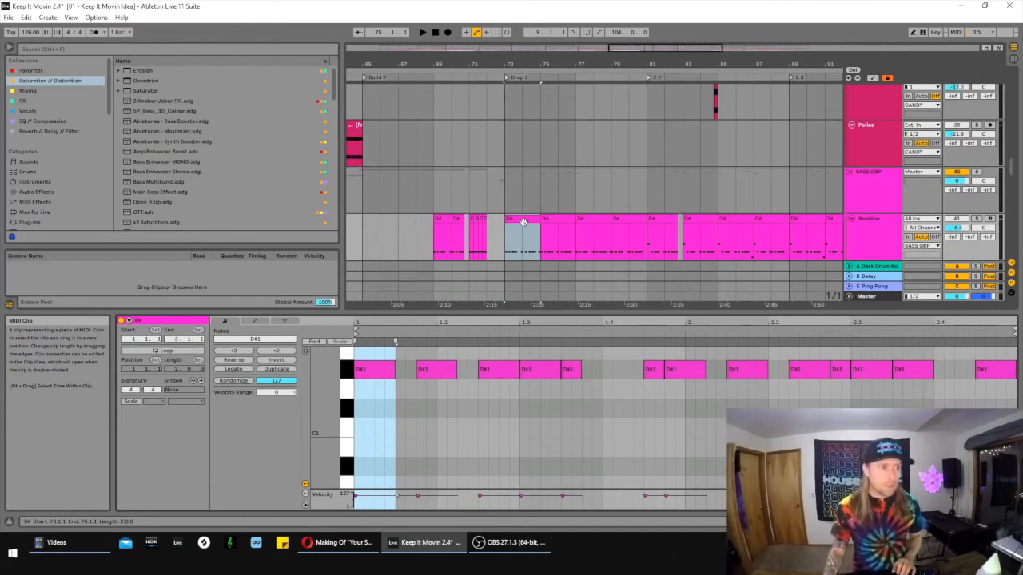
drag(502, 194, 533, 201)
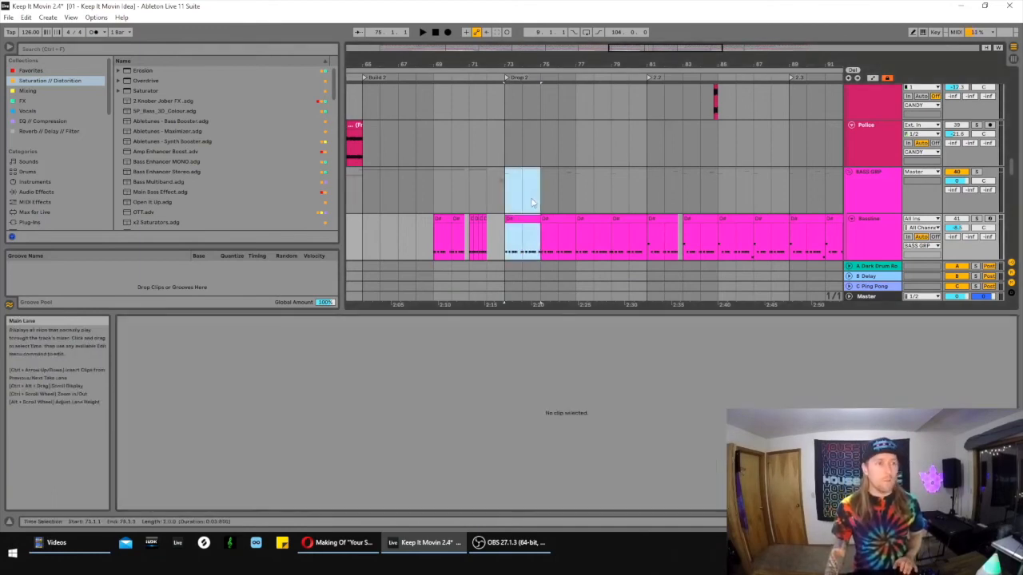
scroll(532, 202, down, 5)
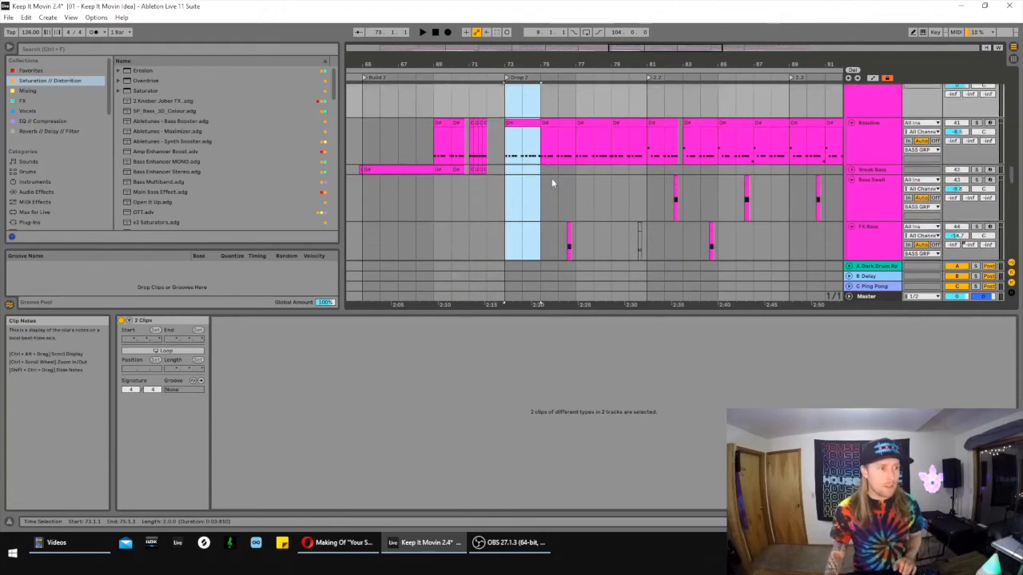
- Hide the clip detail view and examine the vocal and FX layers across Drop 2
key(ctrl+alt+l)
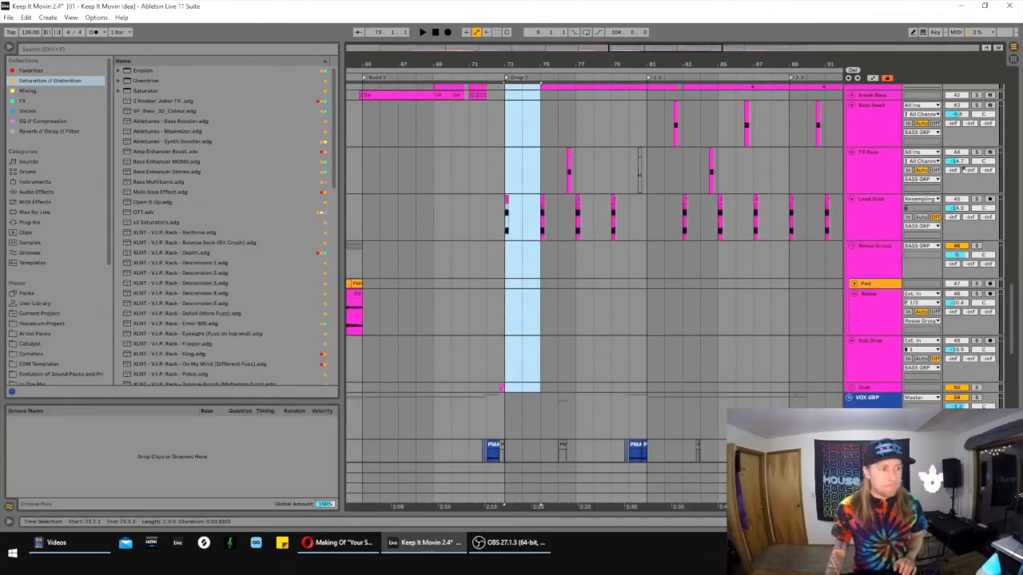
scroll(760, 297, down, 5)
scroll(763, 304, down, 8)
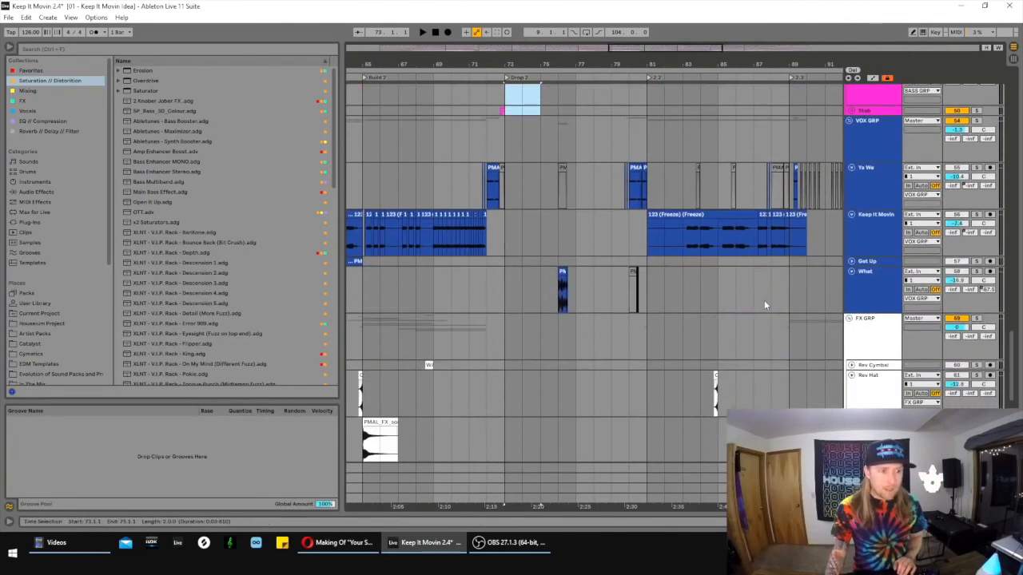
scroll(764, 307, up, 4)
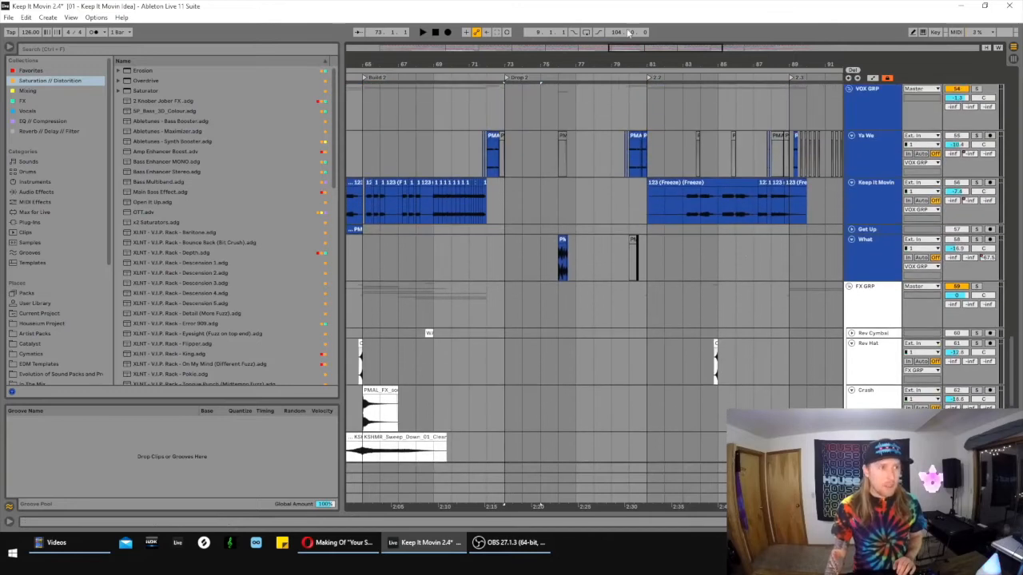
drag(629, 51, 662, 51)
scroll(564, 189, up, 4)
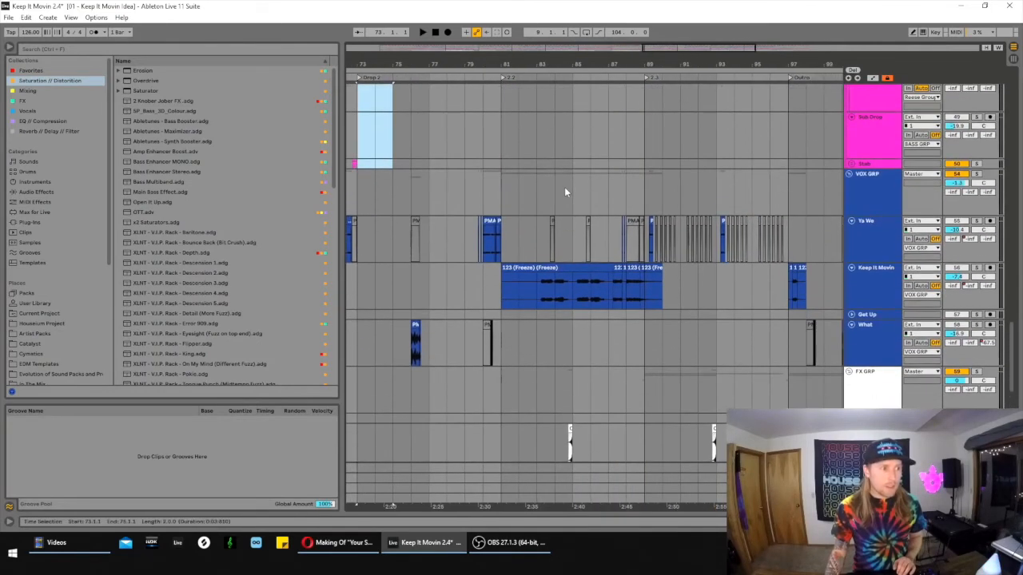
- Audition the Keep It Movin vocal soloed from 83.1.1, open its device chain and fold the Atmo Rack_1 rack
click(529, 303)
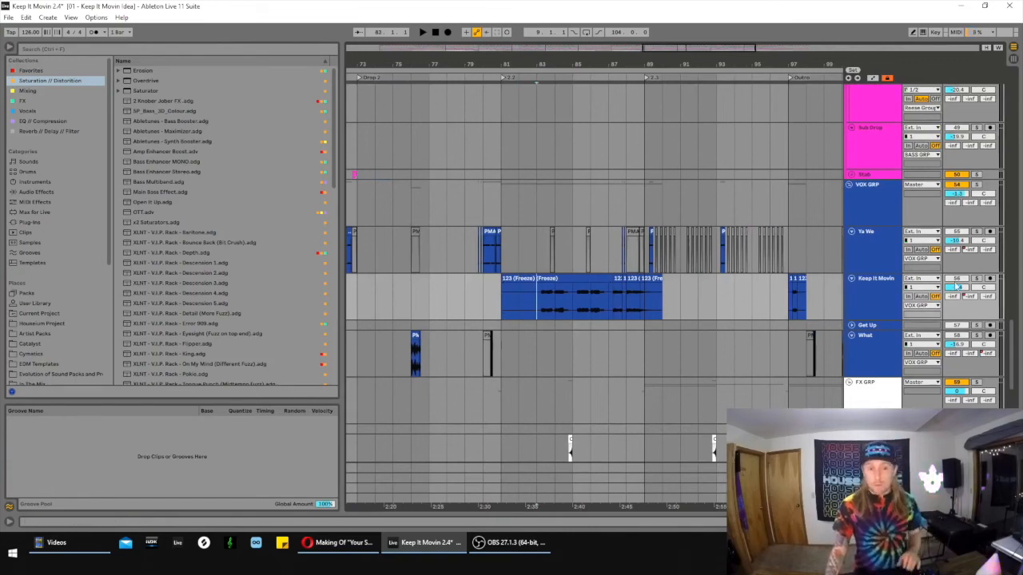
key(space)
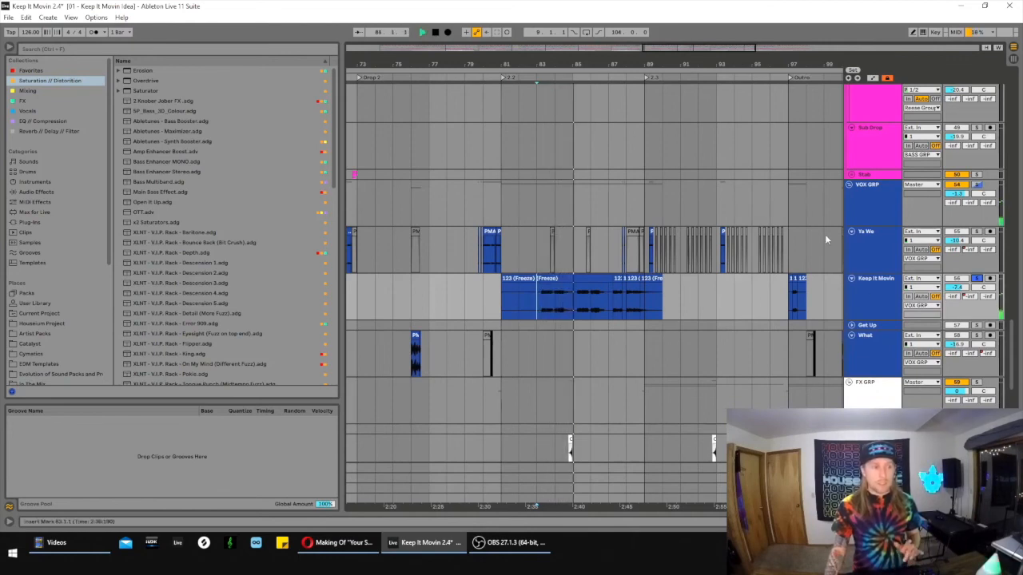
double_click(873, 298)
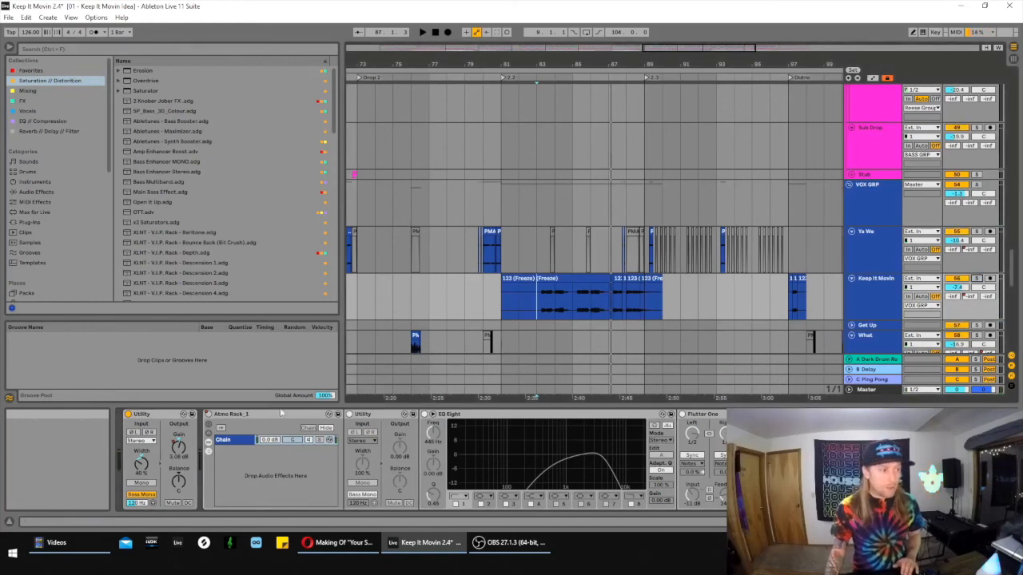
double_click(280, 413)
- Fold the Ahhh, Hey and Police tracks inside the CANDY group
drag(679, 49, 681, 15)
scroll(695, 153, up, 5)
scroll(696, 168, up, 10)
scroll(698, 172, up, 2)
click(851, 191)
click(851, 200)
click(850, 211)
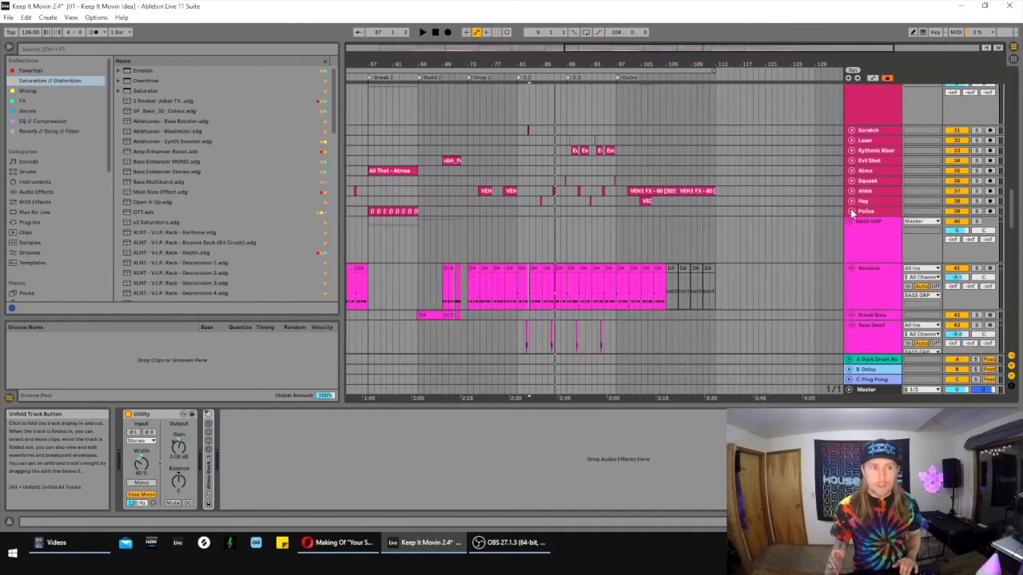
- Collapse the CANDY, LEAD GRP, BASS GRP, VOX GRP, FX GRP and DRUMS groups into a compact arrangement overview
scroll(851, 212, up, 8)
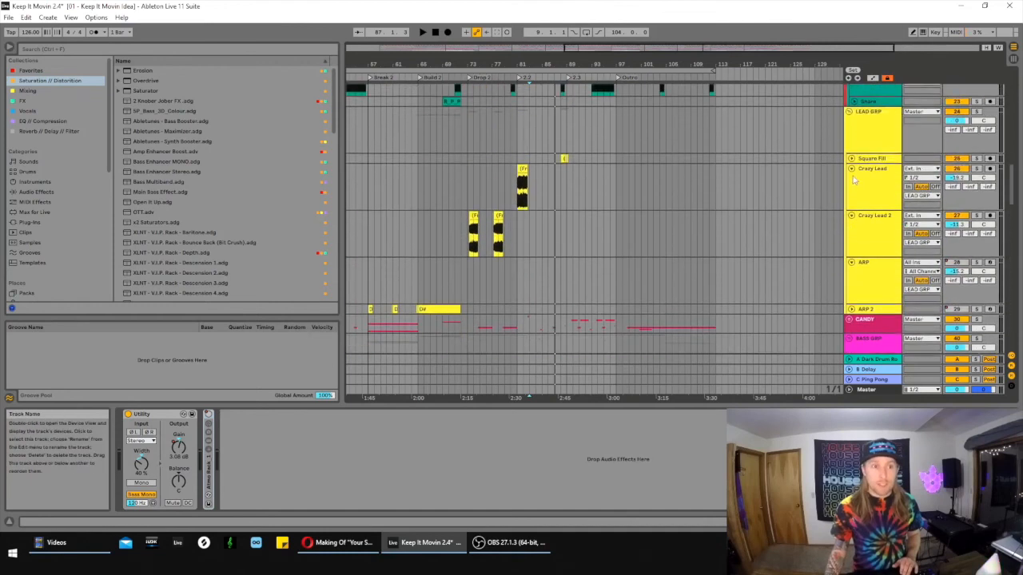
scroll(853, 180, up, 1)
click(851, 134)
click(848, 163)
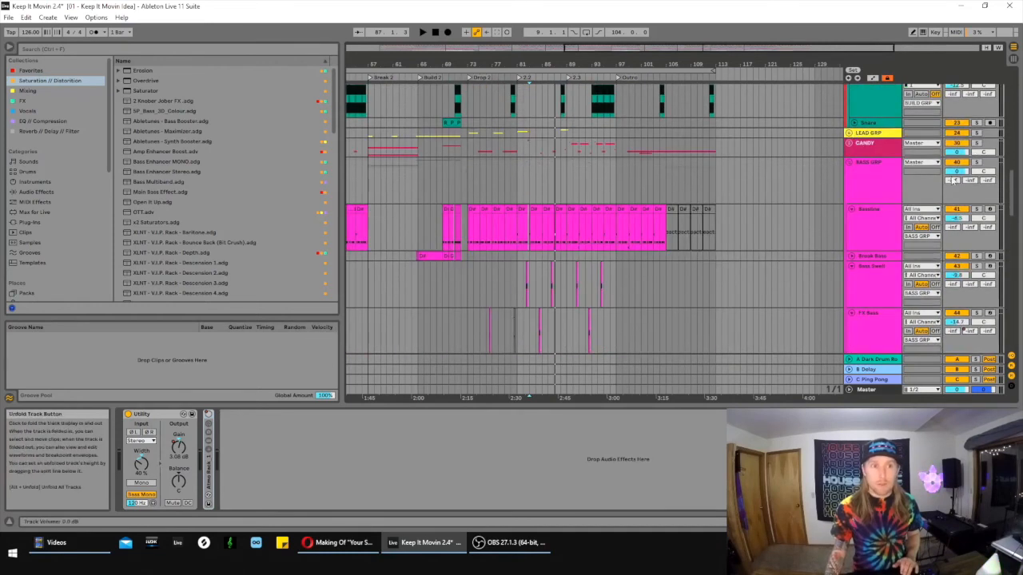
click(849, 163)
click(849, 183)
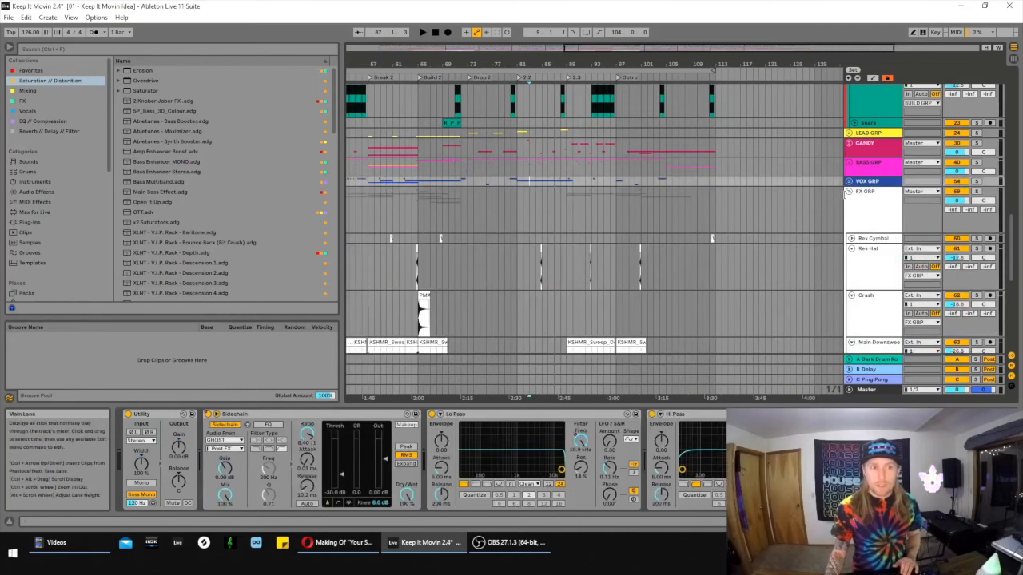
click(846, 194)
scroll(998, 134, up, 10)
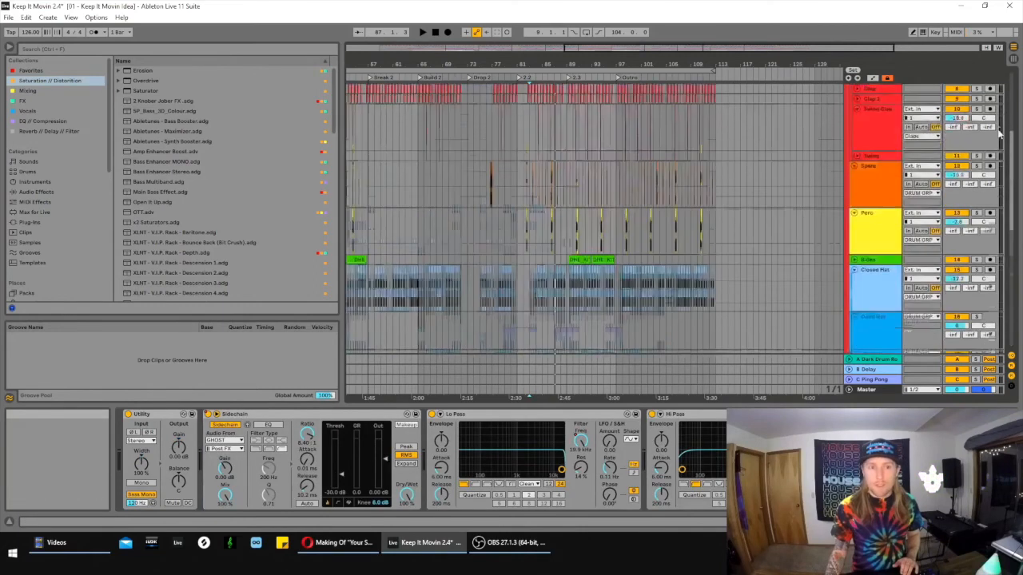
scroll(997, 133, up, 3)
click(849, 108)
- Frame the arrangement from Build 2 to the Outro and play the full mix from 83.1.1 in Drop 2
drag(673, 58, 690, 27)
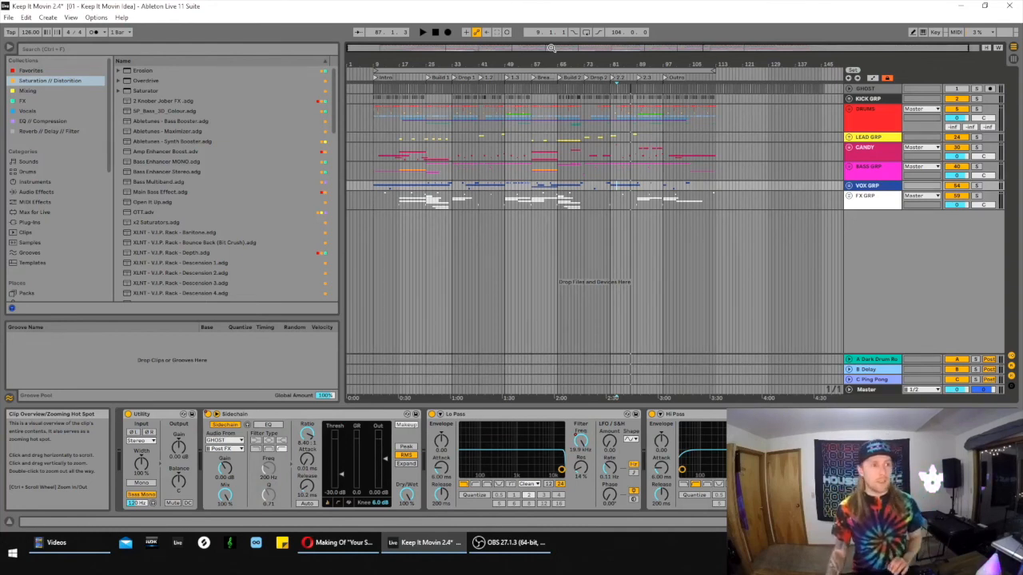
drag(669, 47, 687, 108)
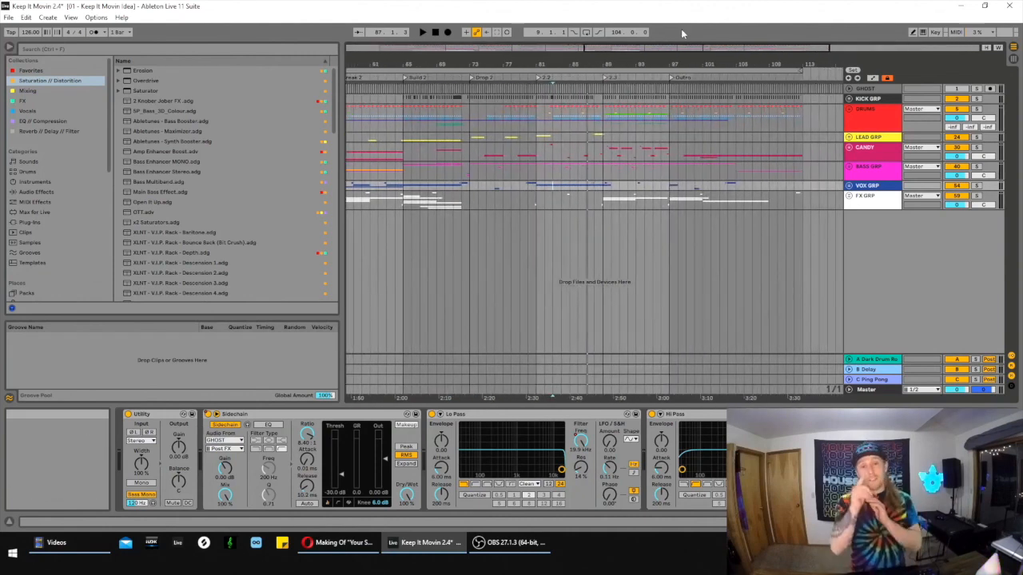
key(space)
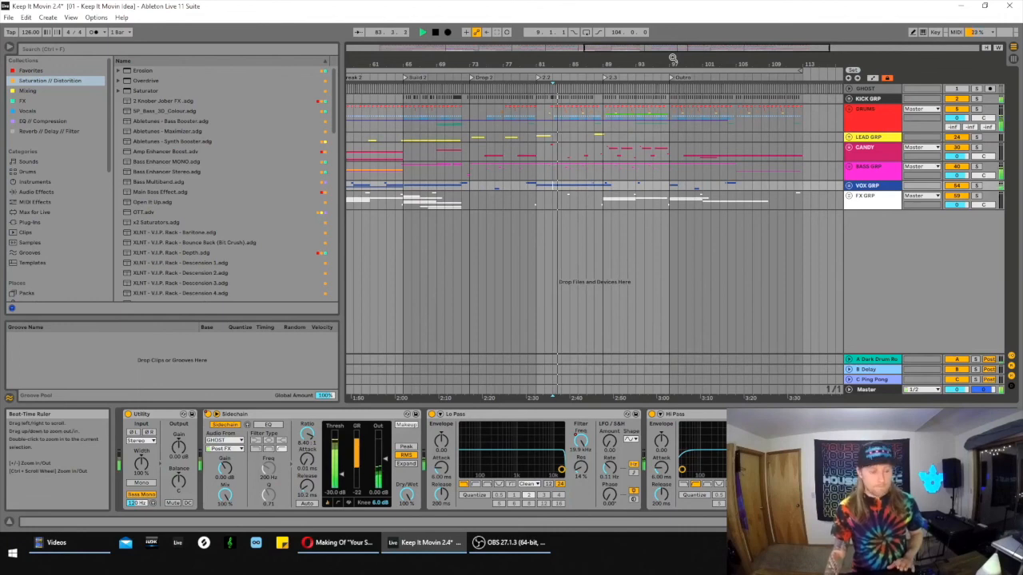